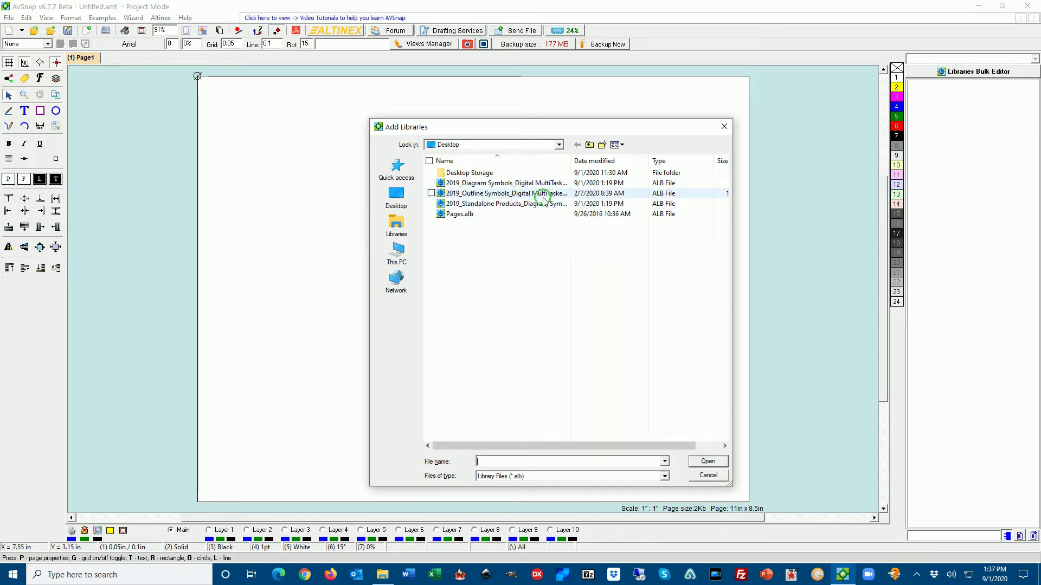
Load the Pages library and the three 2019 Digital MultiTasker symbol libraries, then check the library list.
click(473, 215)
shift+click(470, 186)
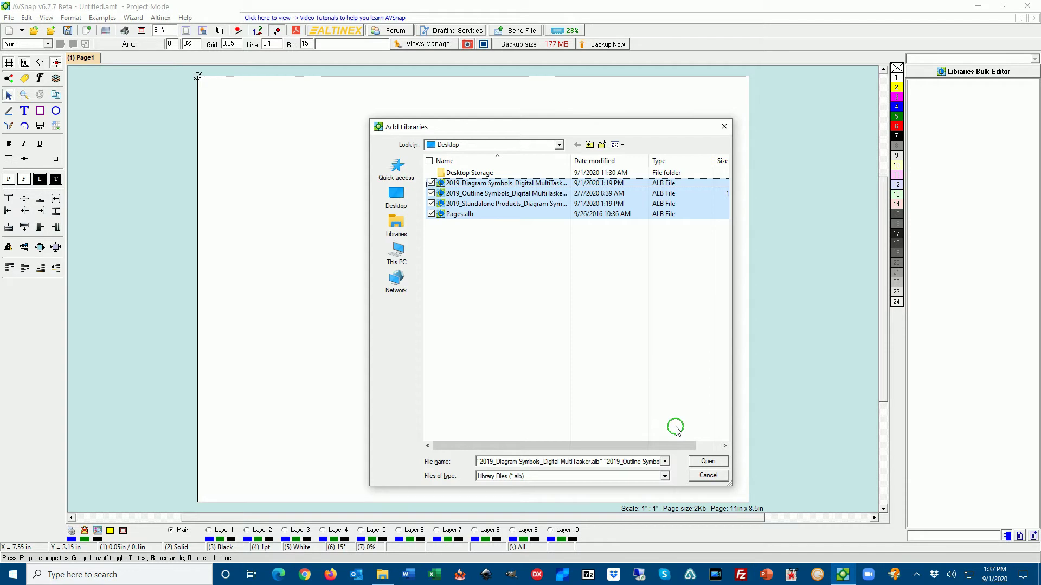
click(705, 462)
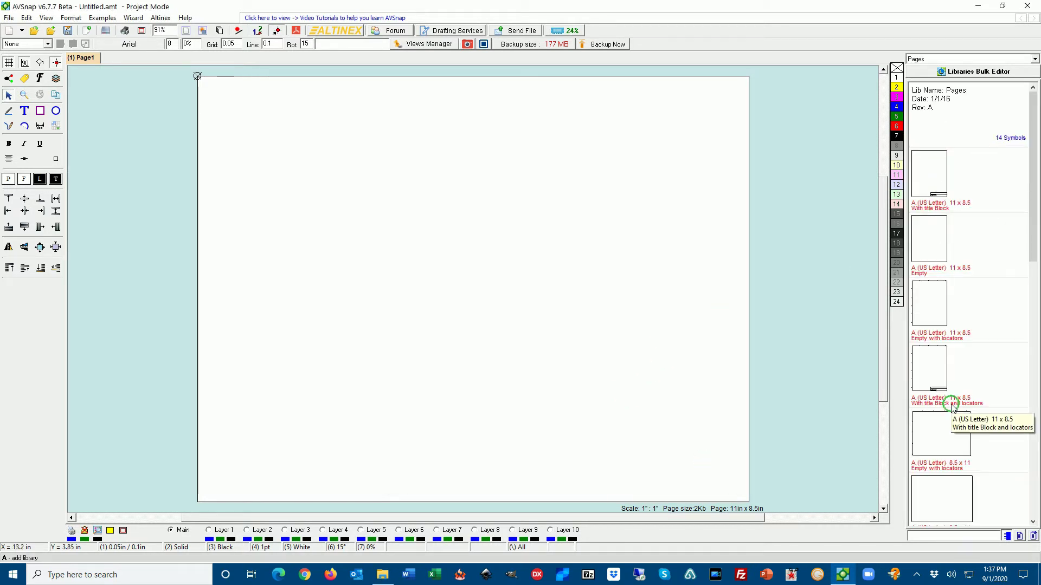
click(1034, 59)
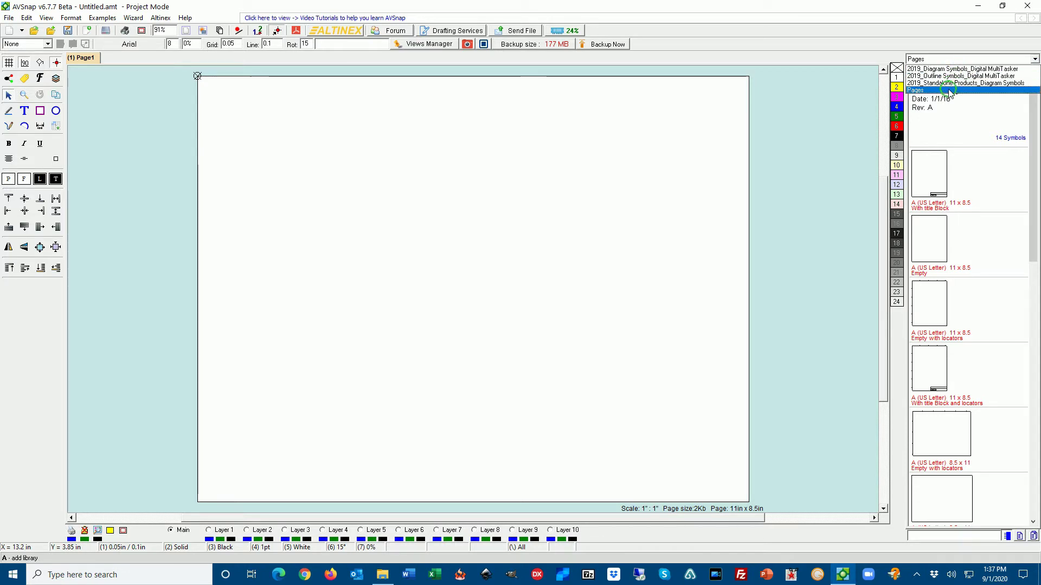
click(953, 185)
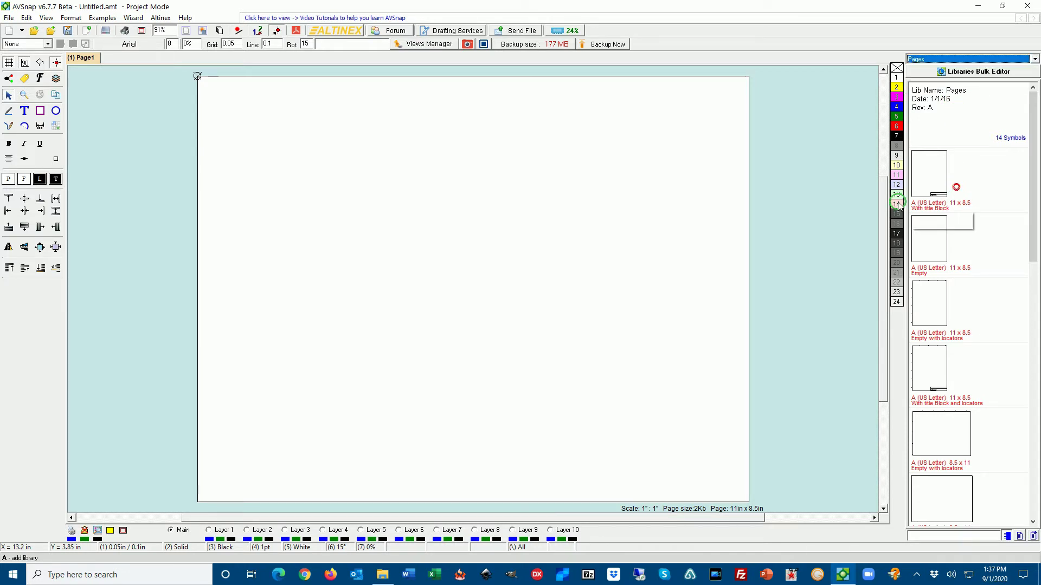
Add 2 new pages to the drawing.
right_click(530, 211)
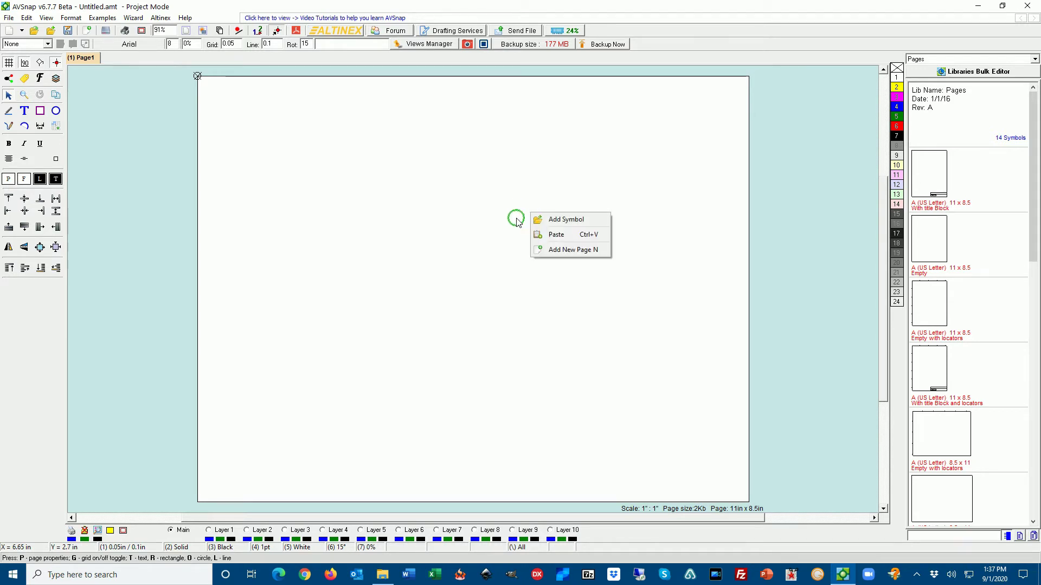
click(590, 250)
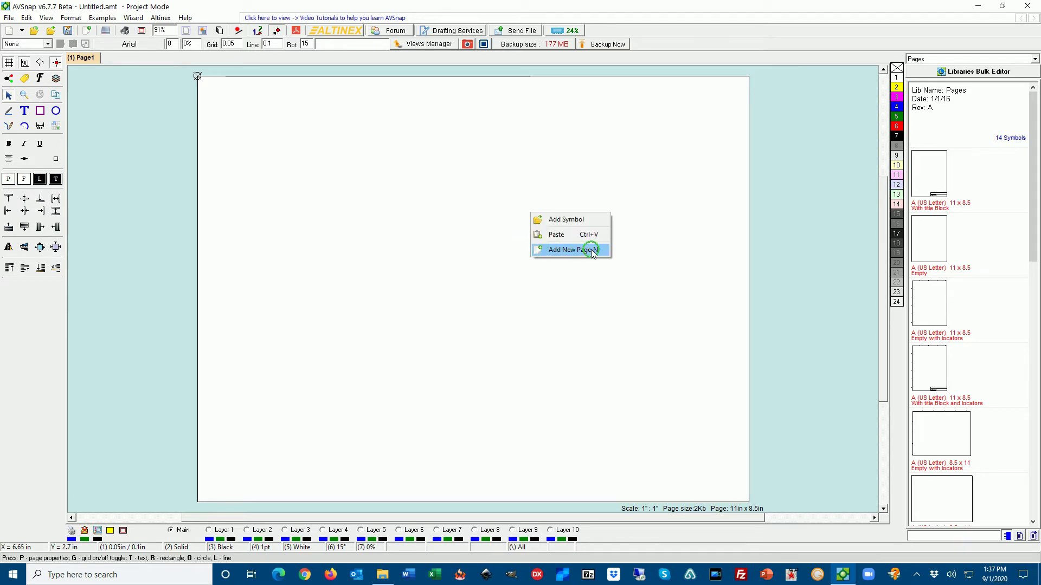
click(460, 250)
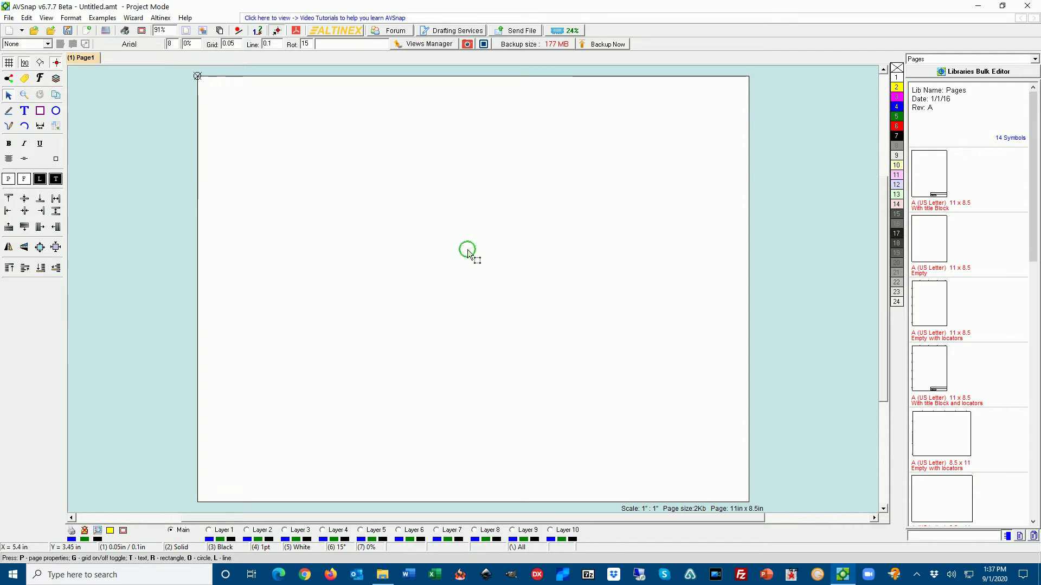
click(546, 244)
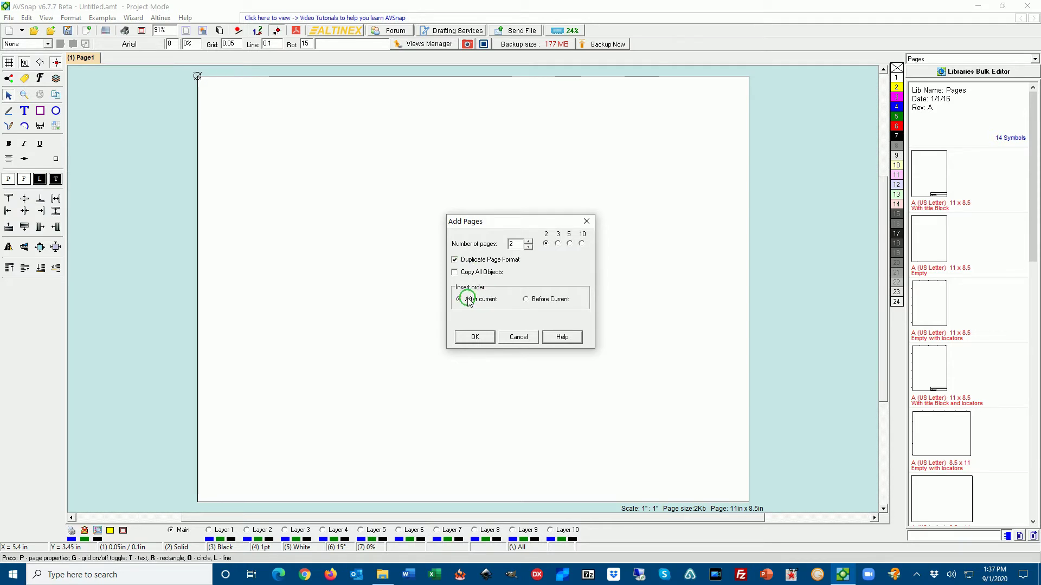
click(476, 337)
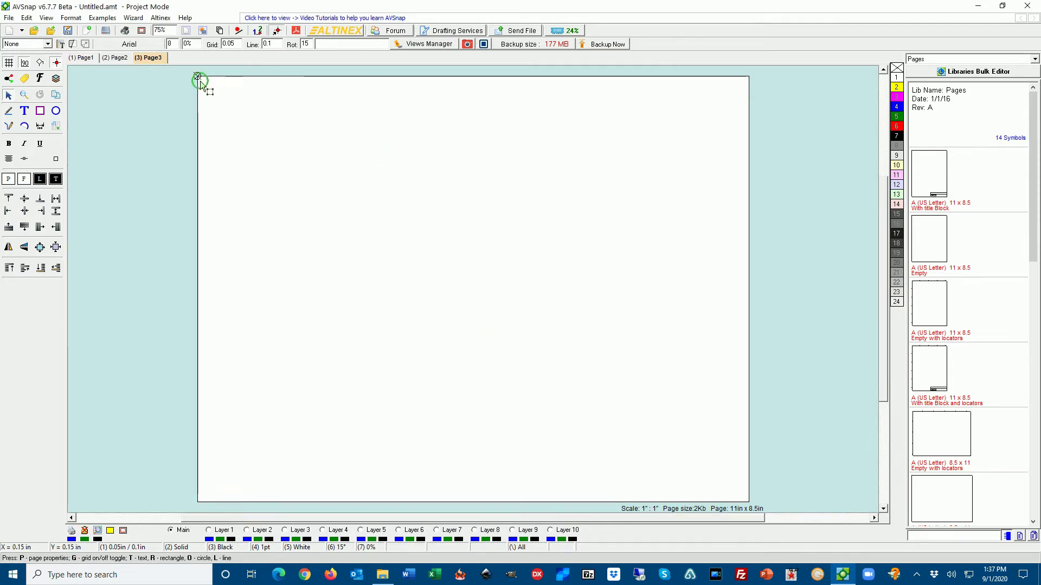
Rename Page3 to 'Template' and make it the drawing's template page.
double_click(150, 60)
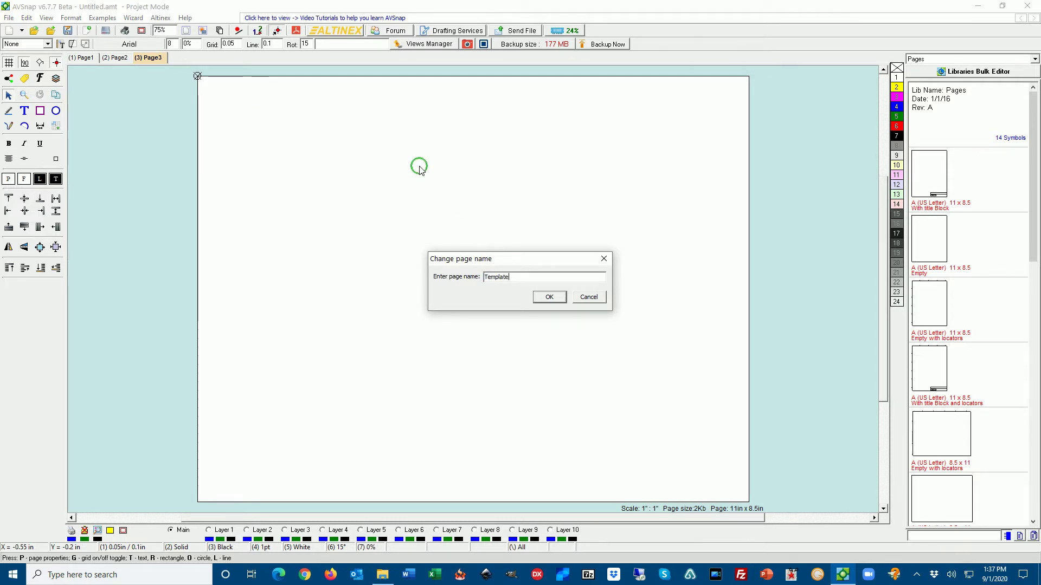
click(549, 297)
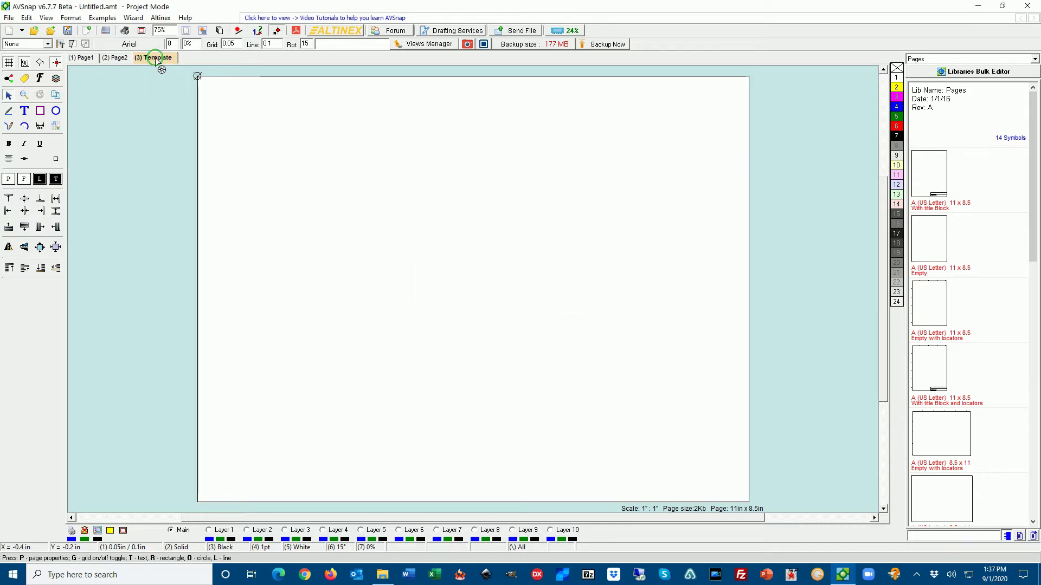
click(61, 44)
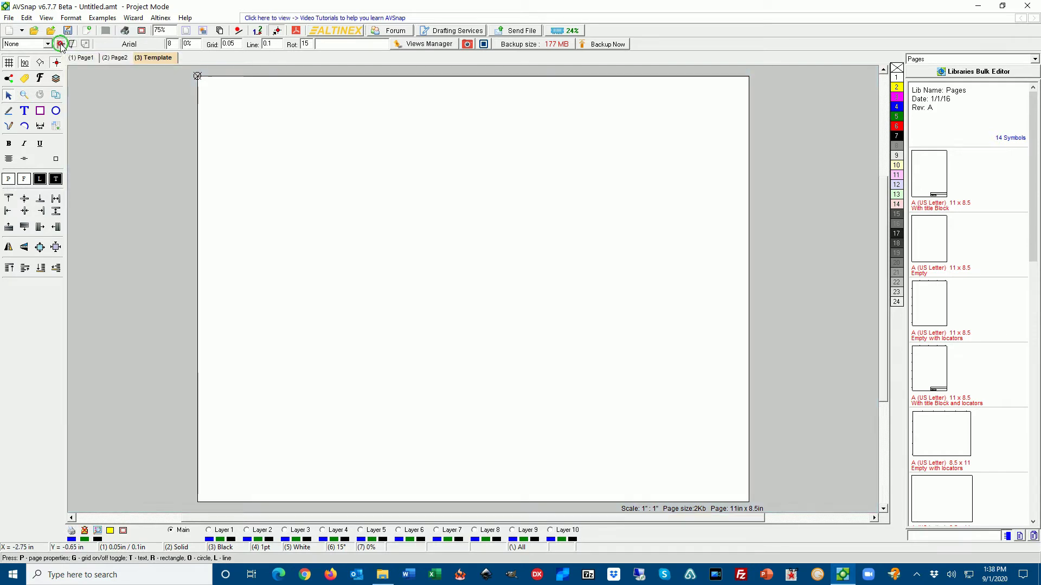
Mark the Template page as hidden.
click(73, 44)
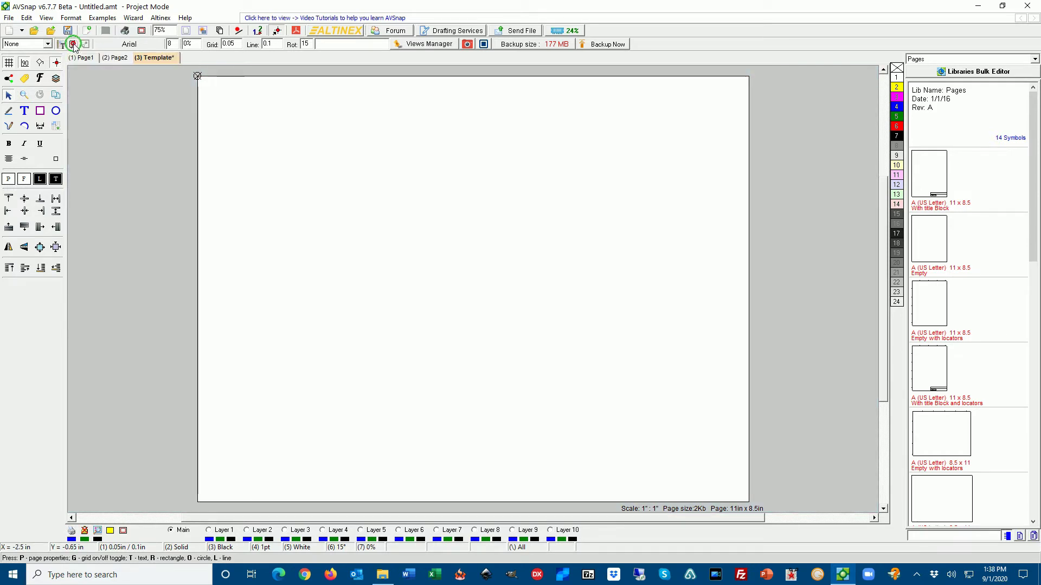
click(155, 125)
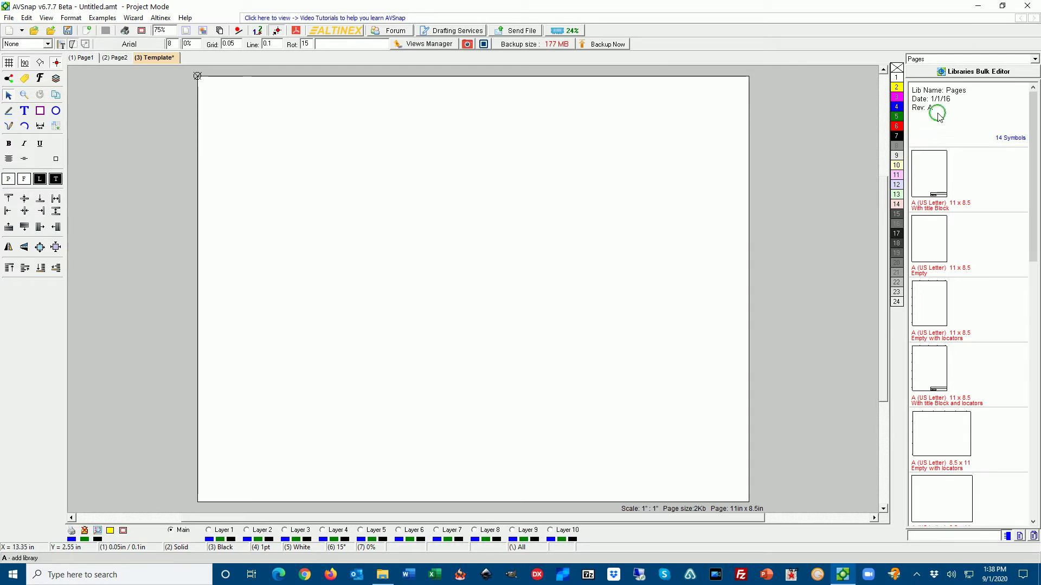
click(1032, 117)
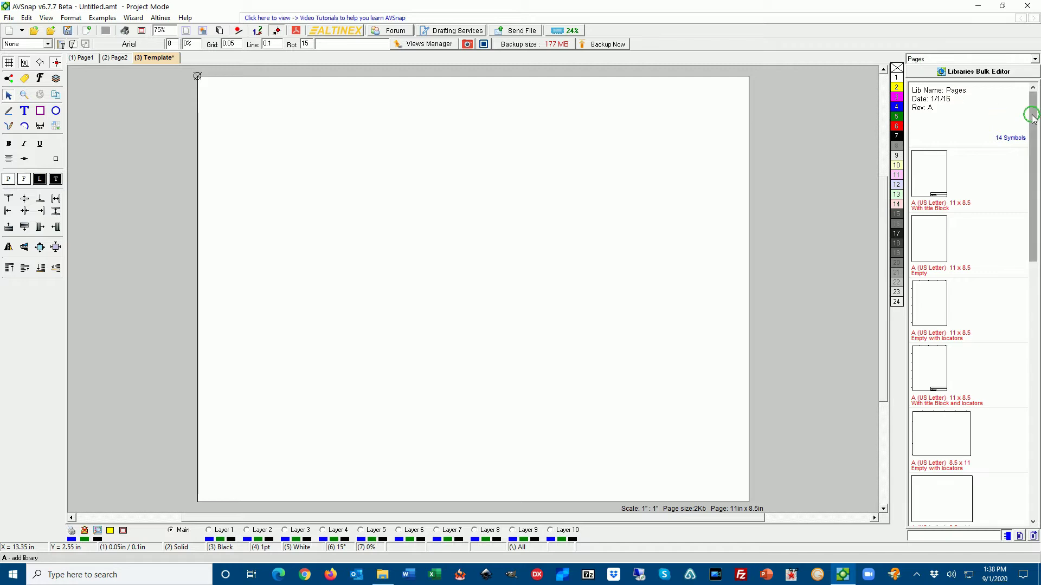
drag(1032, 117, 1029, 168)
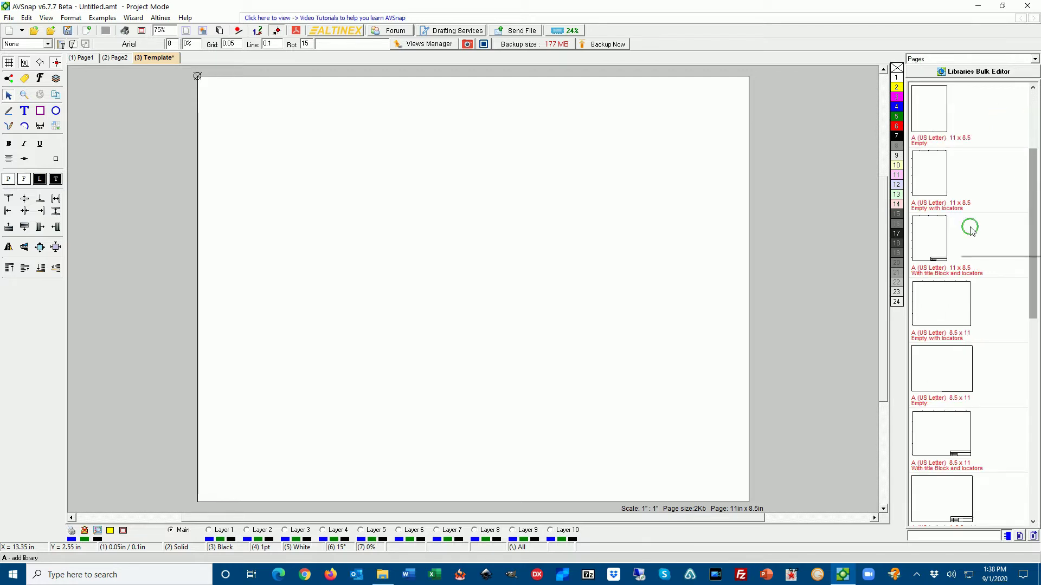
drag(943, 298, 949, 426)
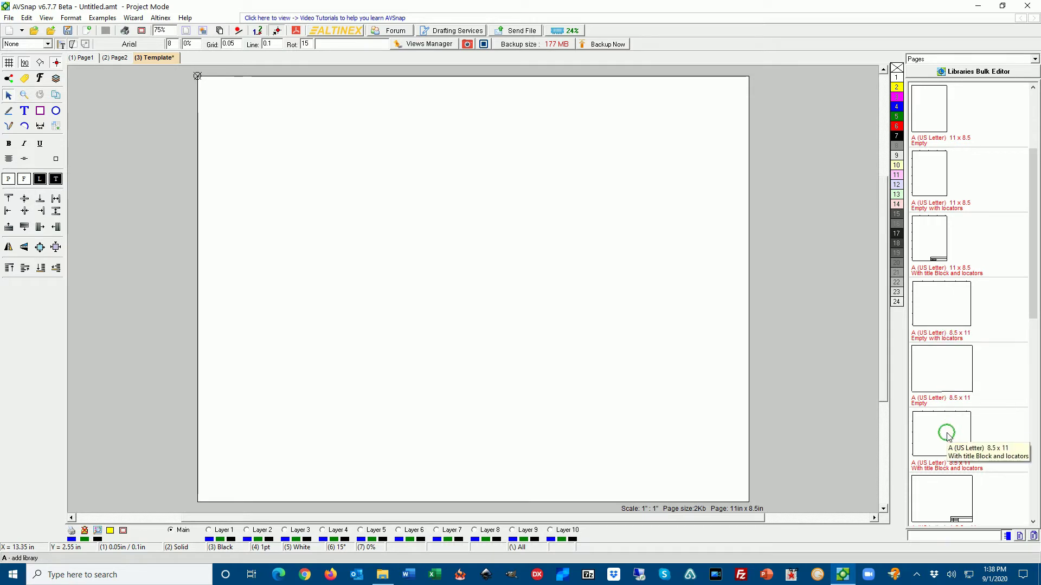
Place the 'A 8.5 x 11 With title Block' border from the Pages library onto the Template page.
click(597, 300)
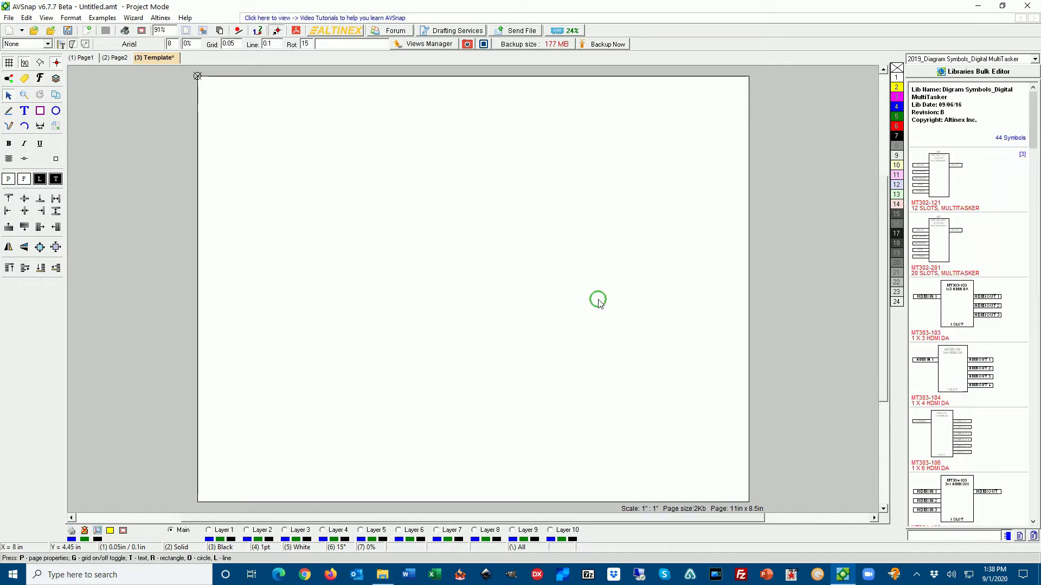
click(964, 59)
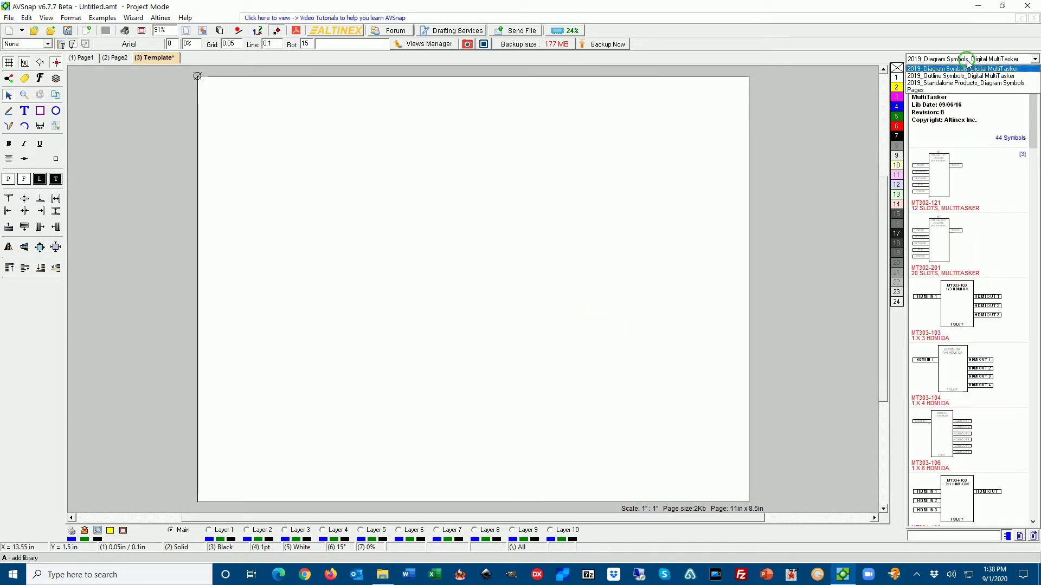
click(927, 90)
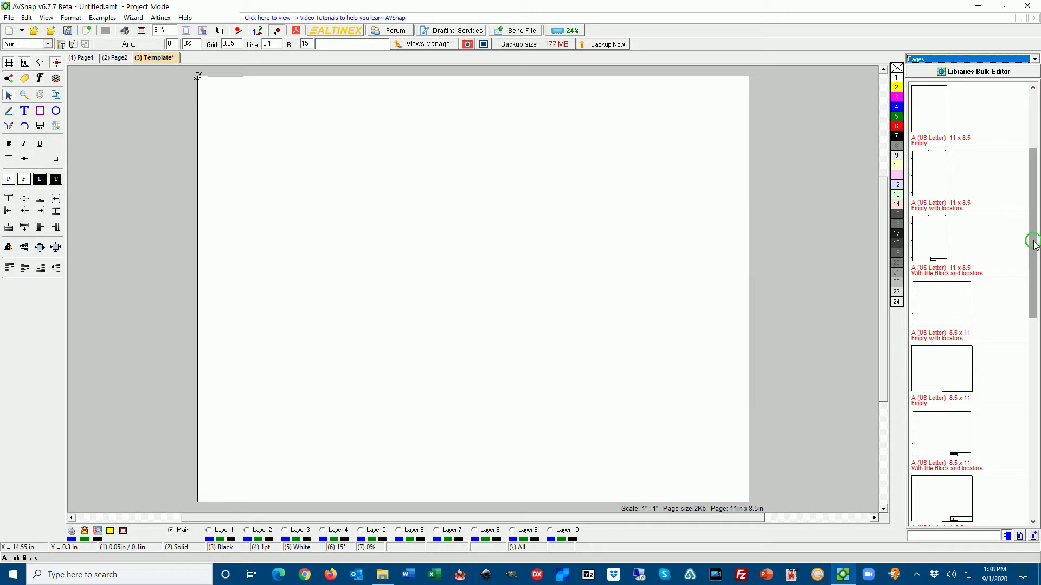
drag(1034, 245, 1033, 297)
click(944, 363)
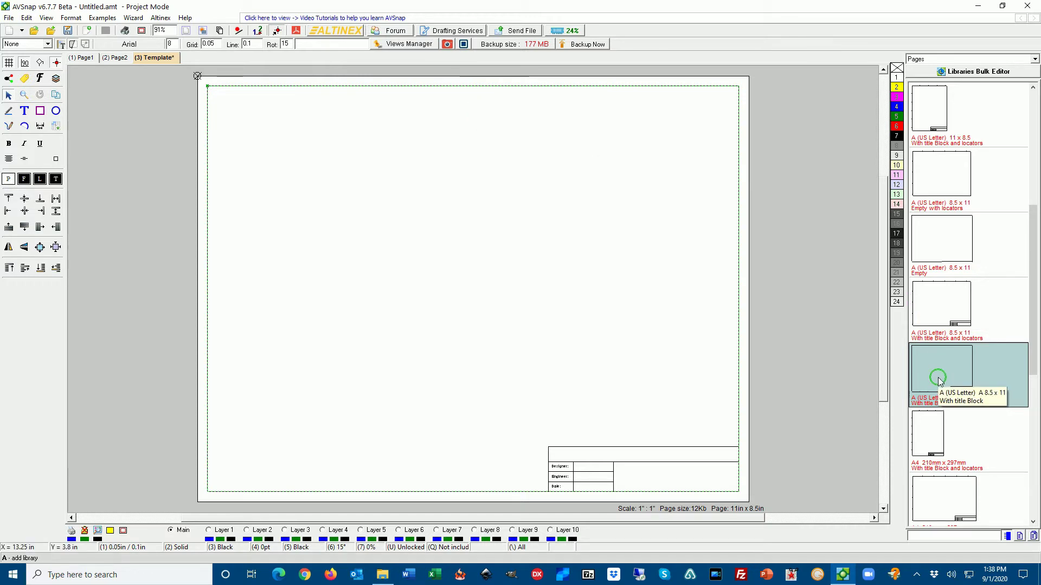
drag(940, 381, 483, 88)
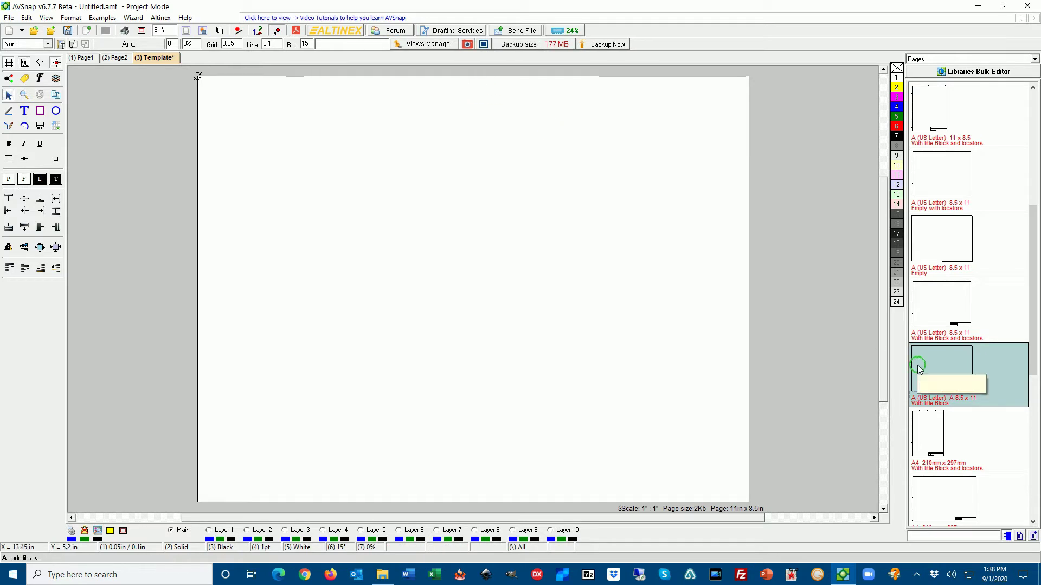
drag(931, 369, 473, 288)
drag(912, 379, 438, 191)
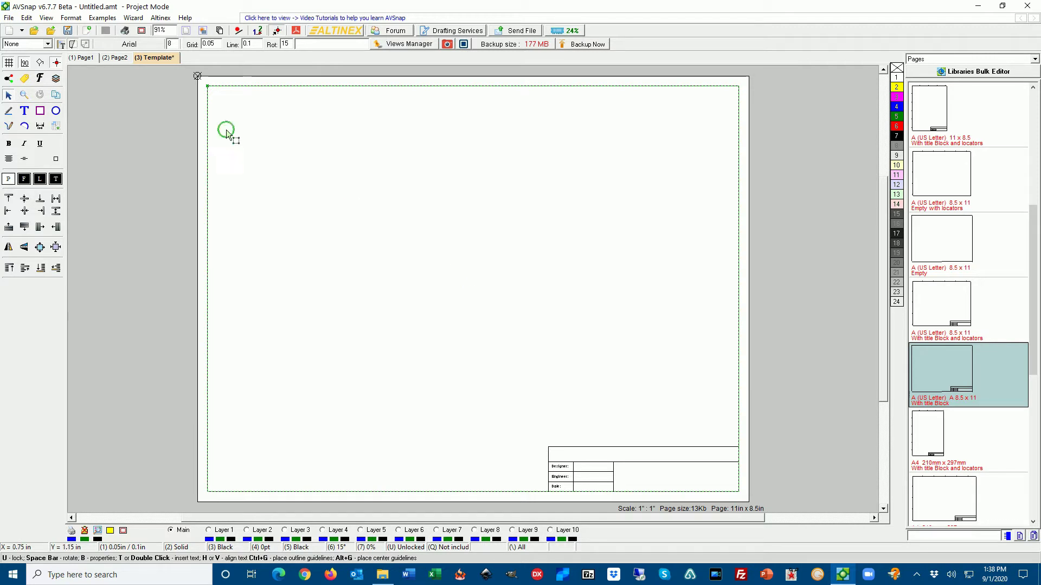
Apply the Template page to Page2.
click(48, 43)
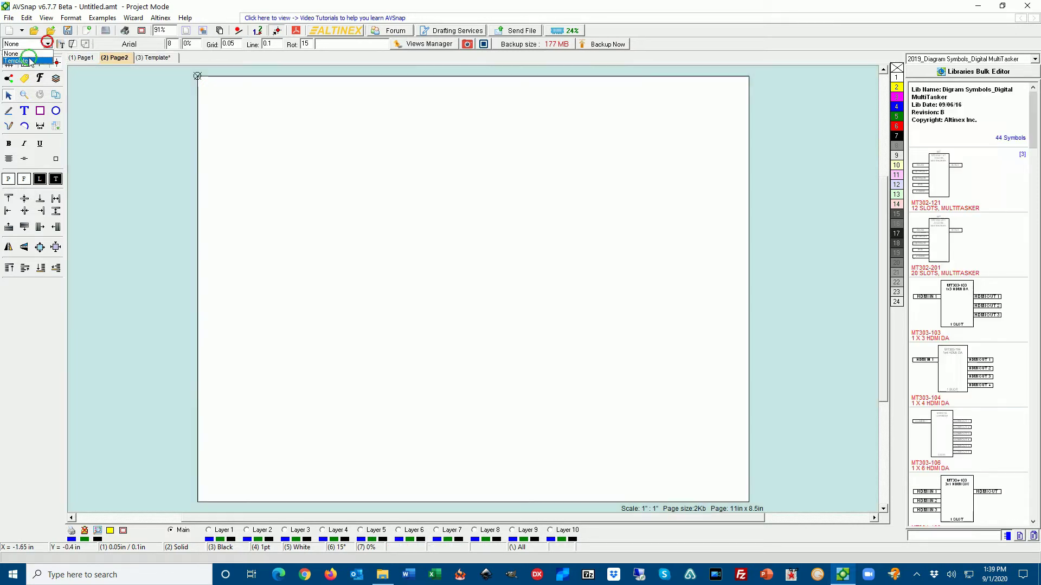
click(28, 59)
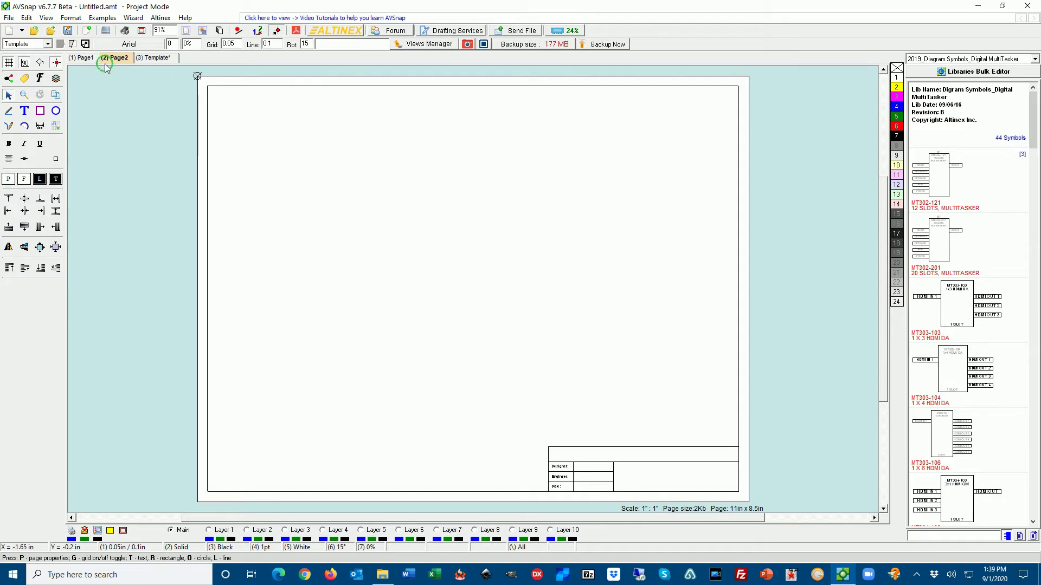
click(84, 57)
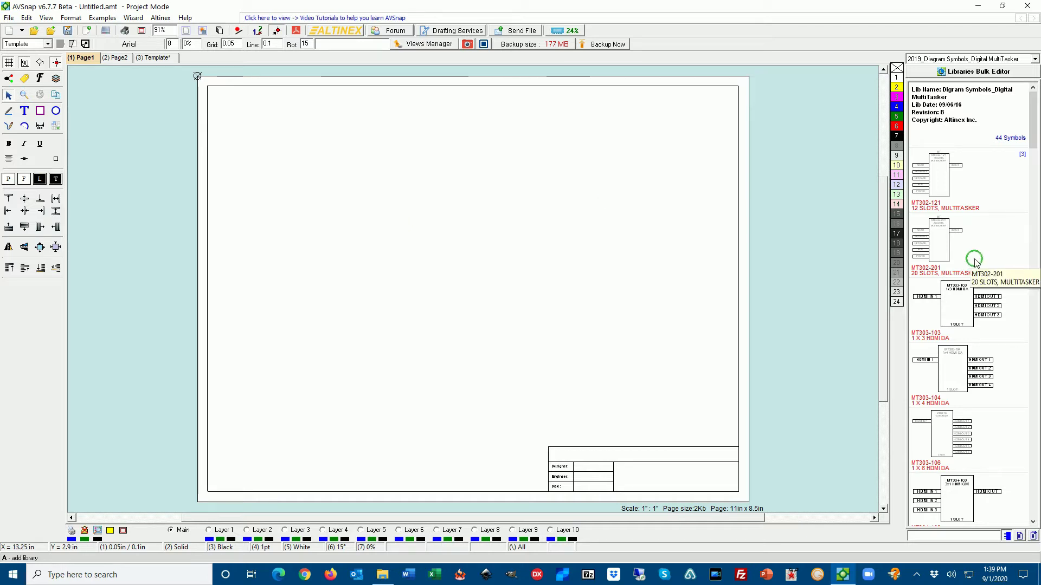
Place the MT303-103 HDMI DA symbol on Page1.
drag(974, 262, 606, 208)
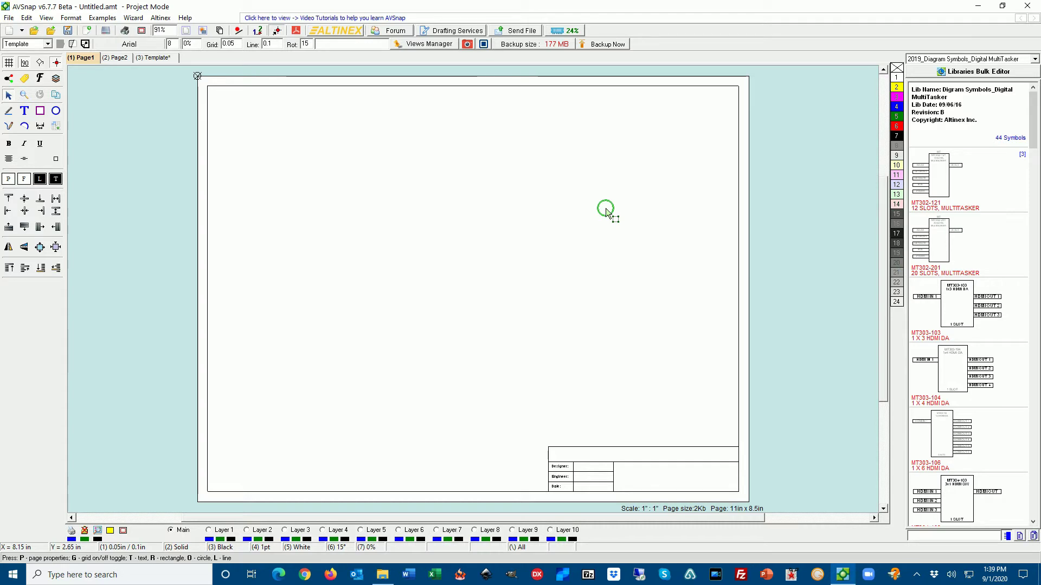
drag(606, 208, 974, 333)
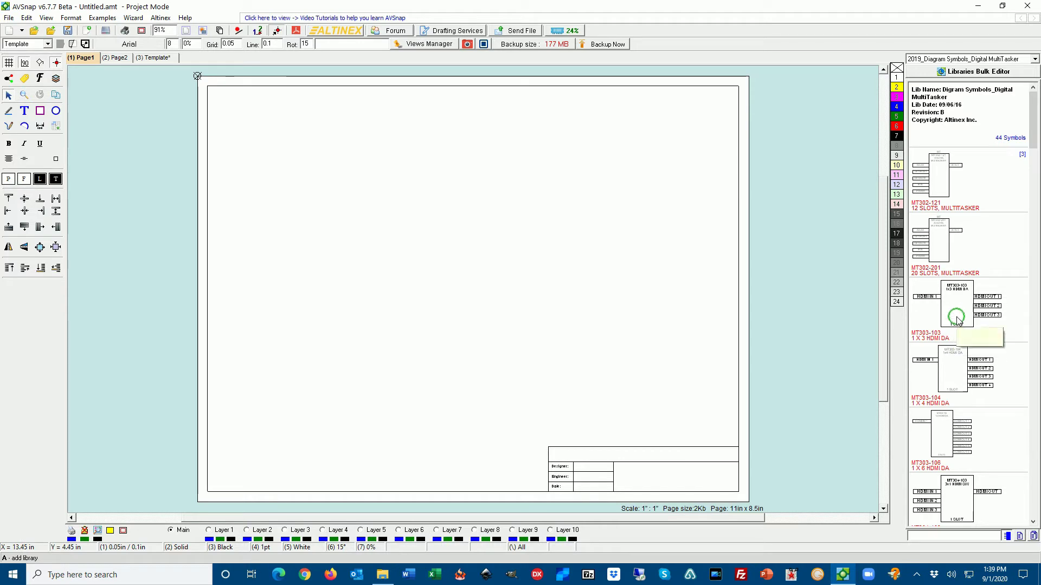
drag(952, 301, 502, 268)
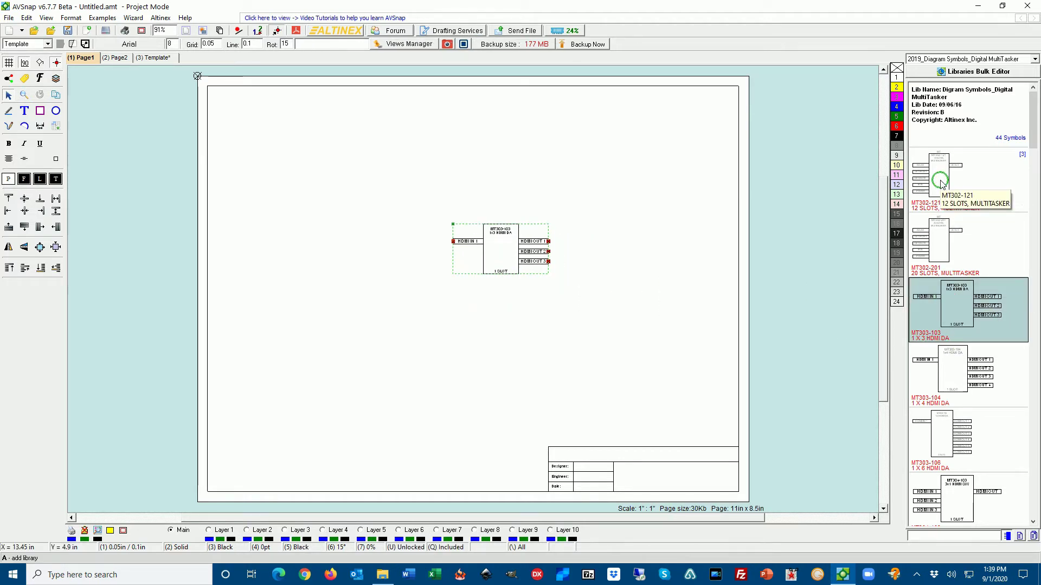
Add MT302-121 at upper right without related symbols, MT305-402 below, and shift MT303-103 left and down.
drag(938, 180, 605, 144)
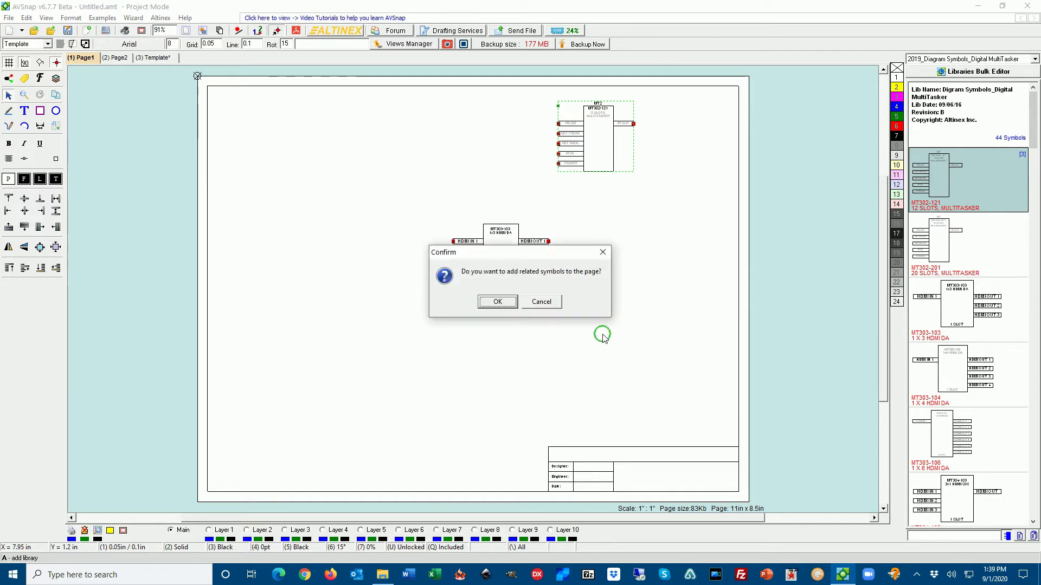
click(554, 301)
scroll(983, 382, down, 6)
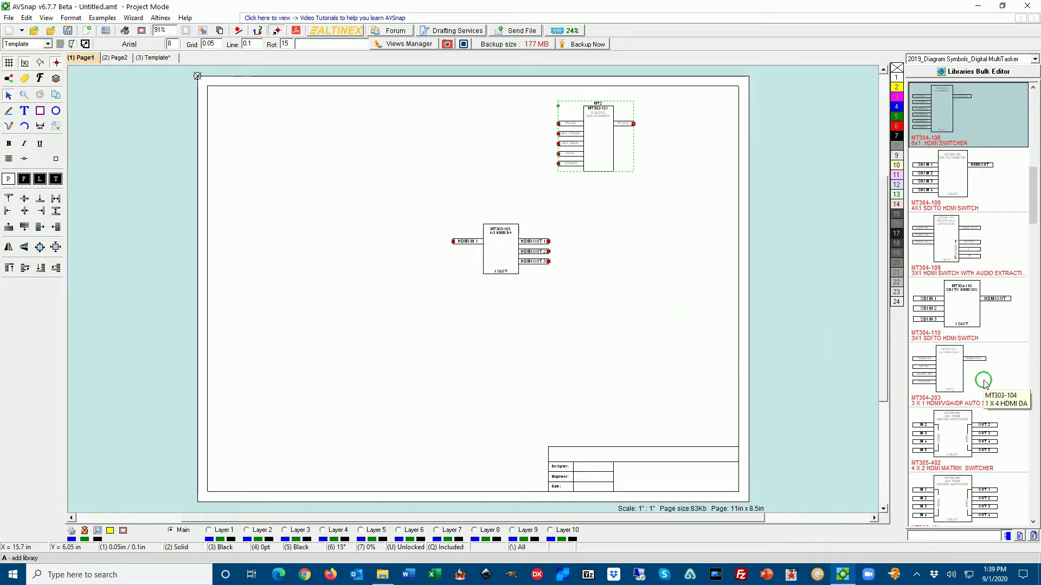
drag(949, 428, 537, 320)
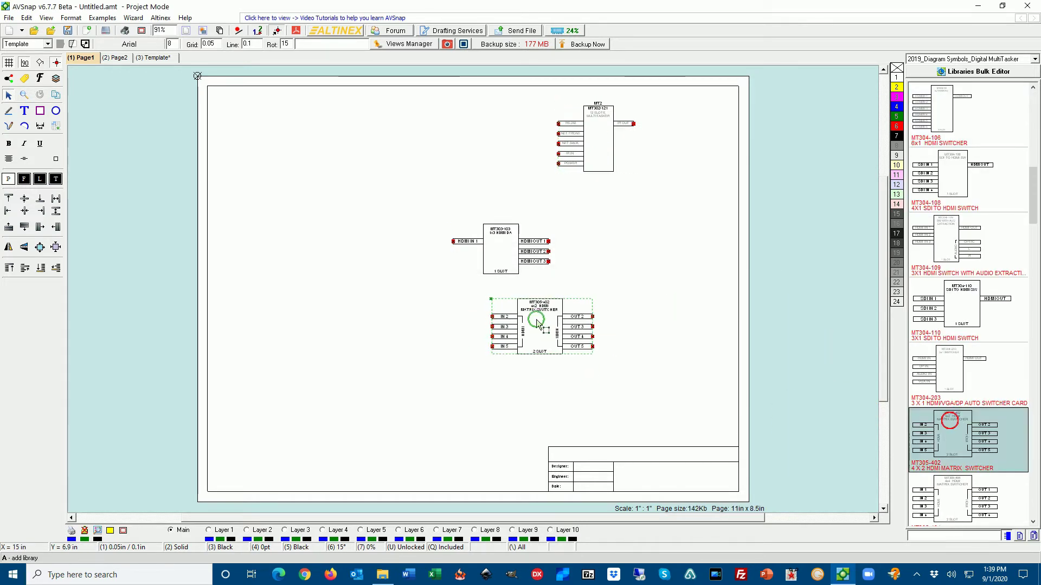
drag(480, 257, 409, 283)
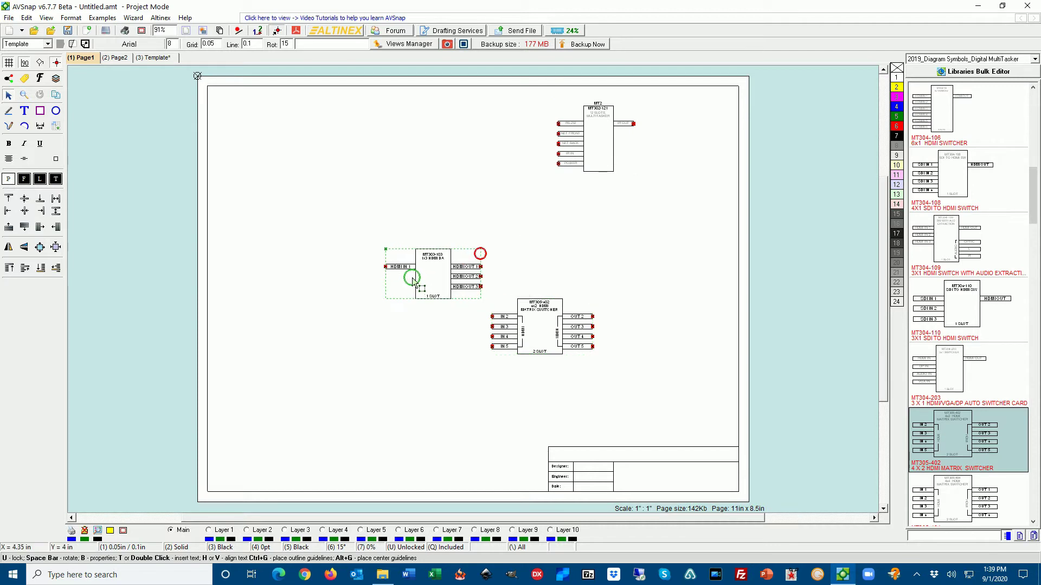
click(921, 59)
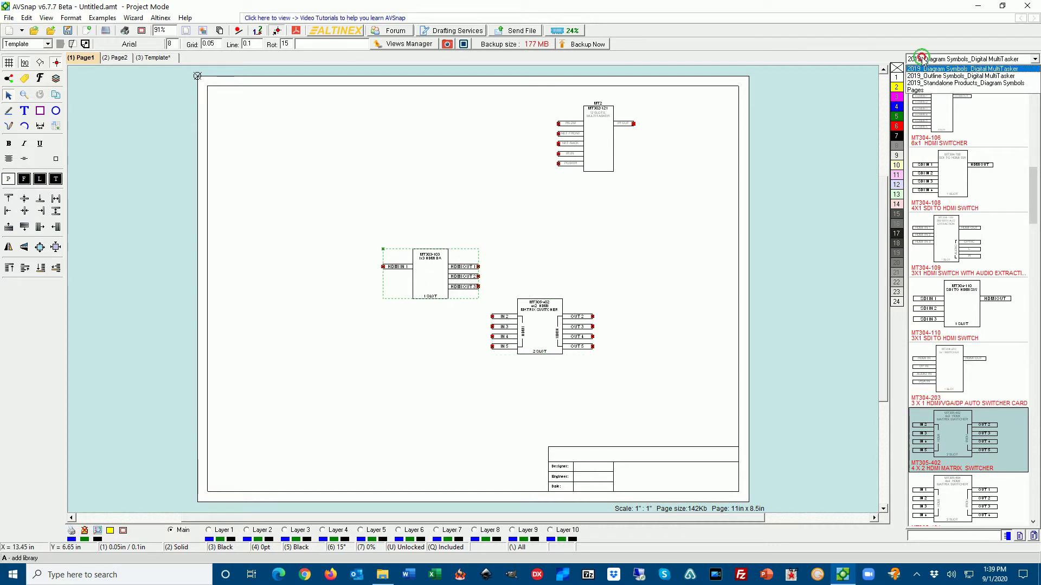
On Page2, place the MT305-402 matrix switcher with the MT305-404 switcher below it.
click(927, 83)
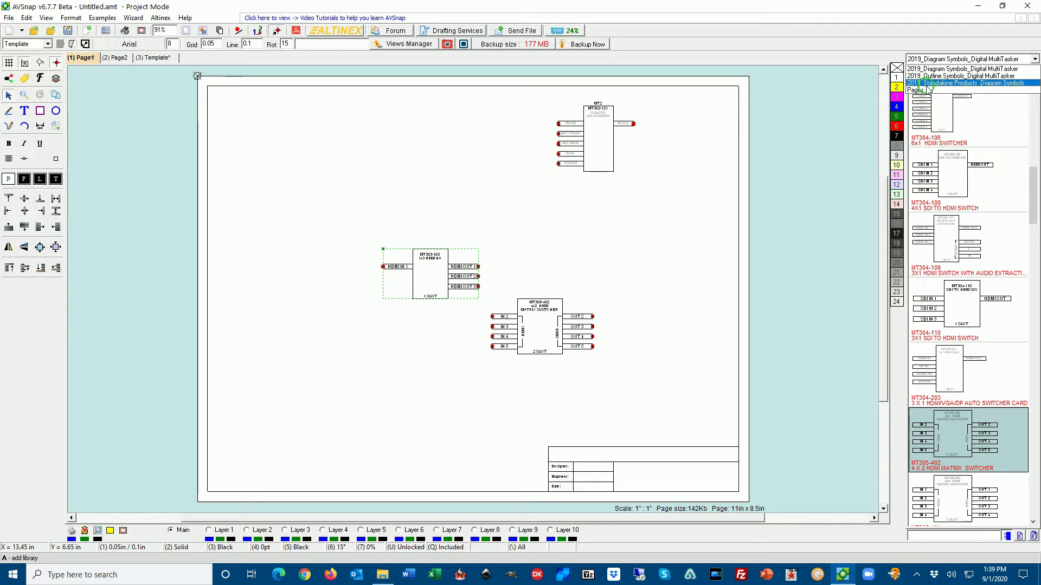
click(115, 58)
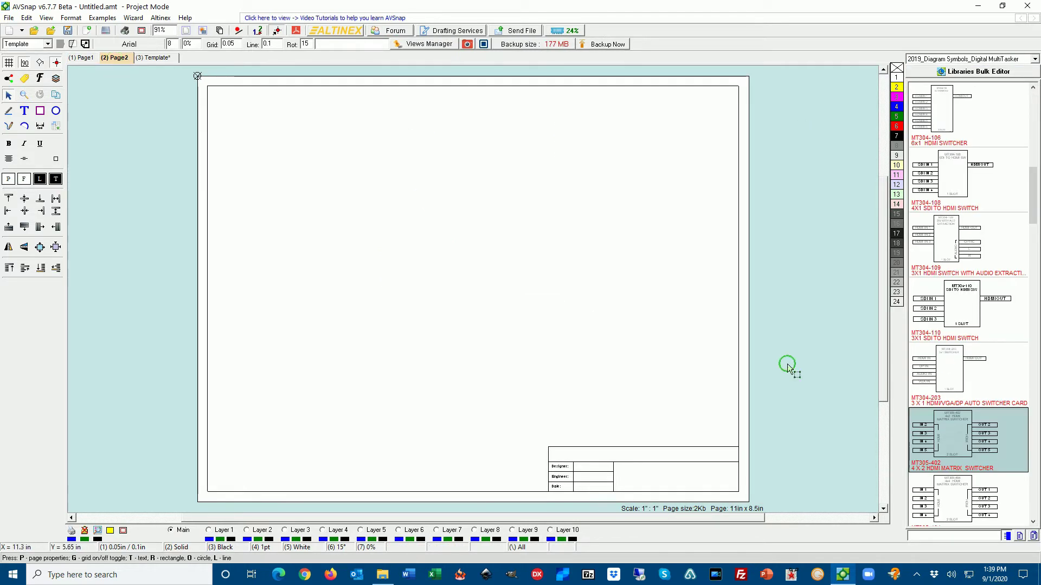
drag(936, 437, 542, 183)
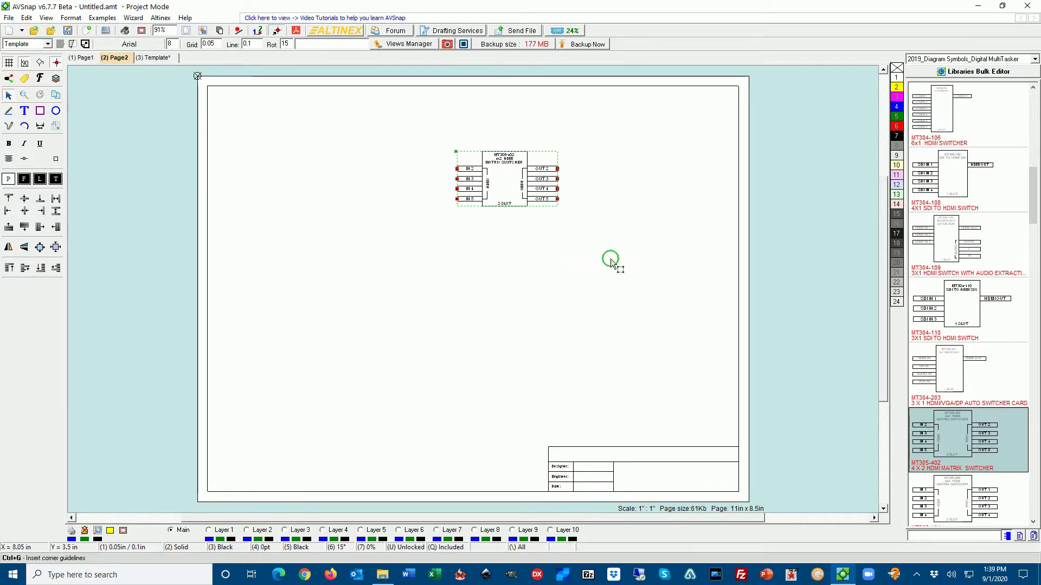
drag(944, 493, 541, 319)
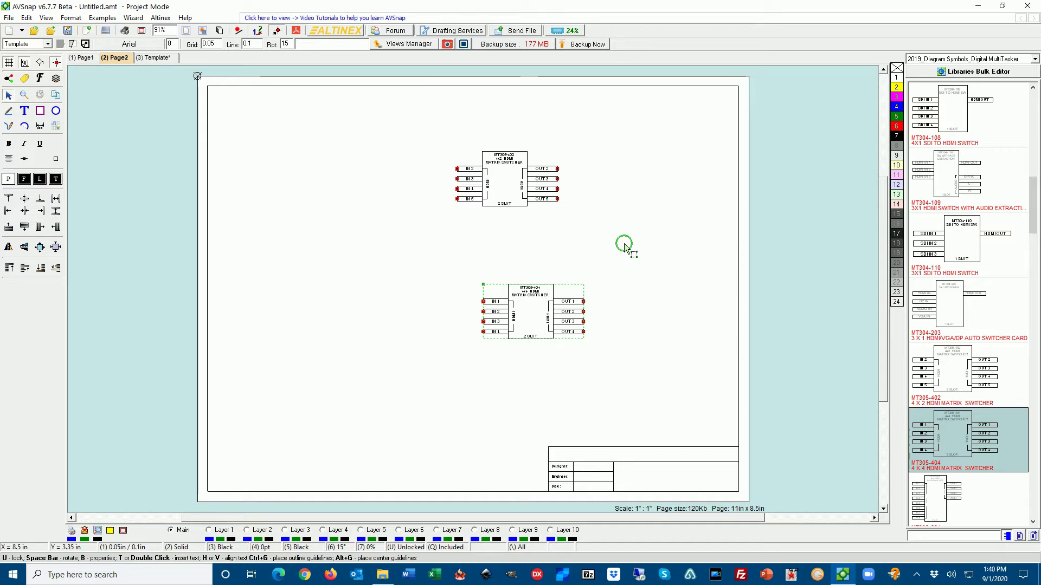
click(506, 249)
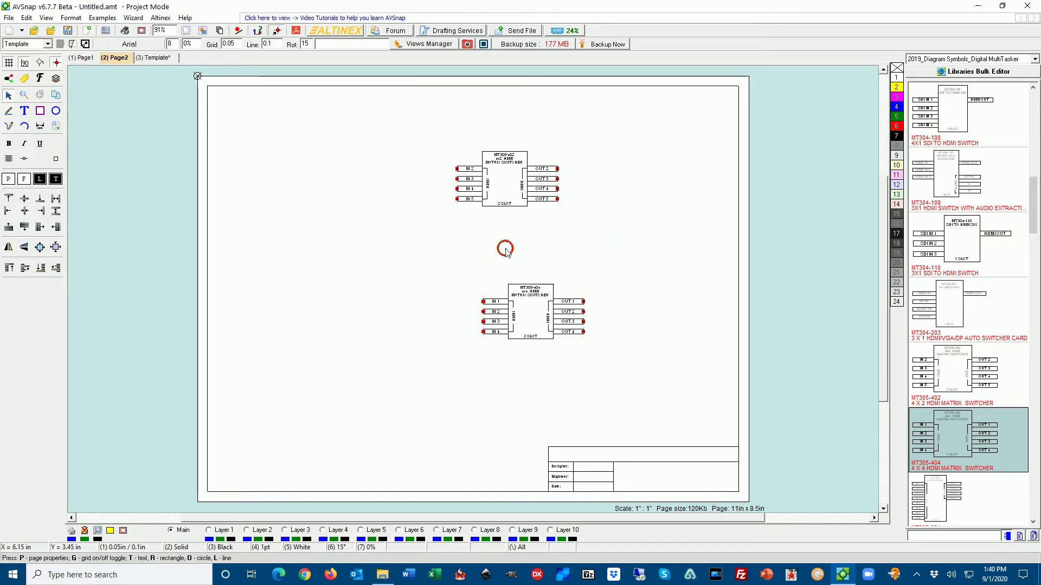
Browse up to LIB-av, open the General folder and select '3d AV components.alb'.
click(462, 215)
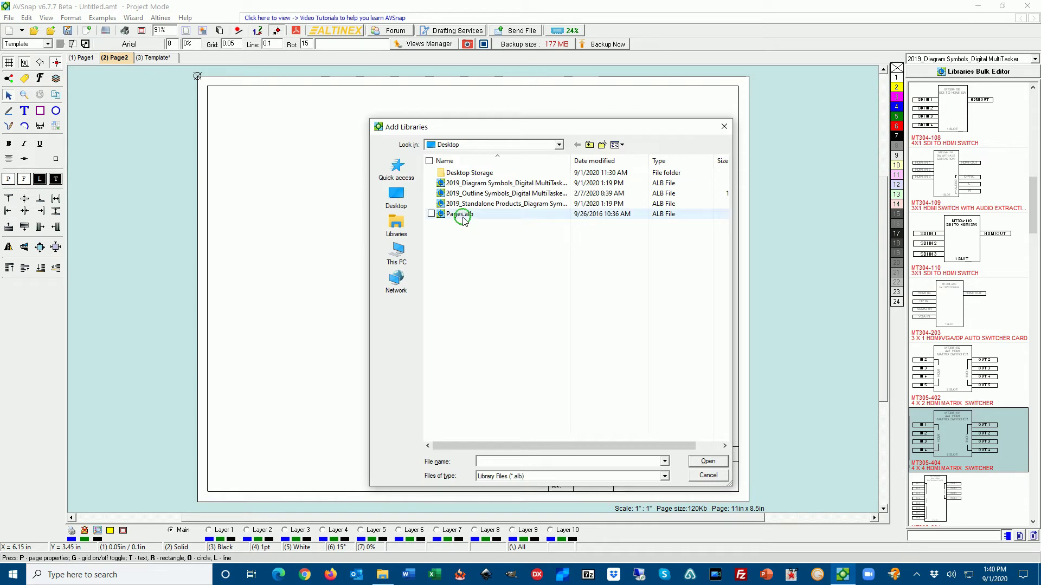
click(465, 204)
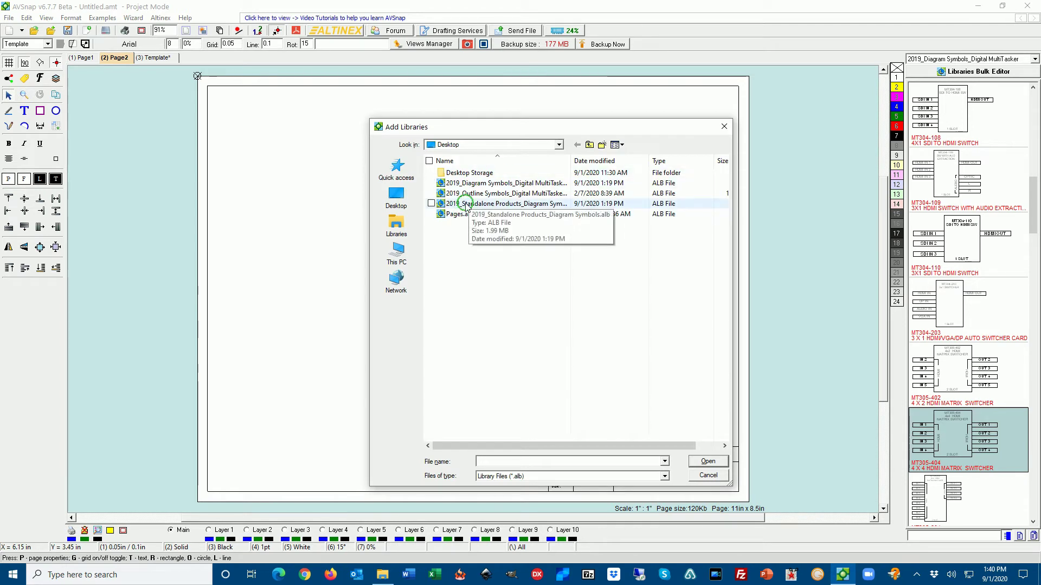
click(396, 199)
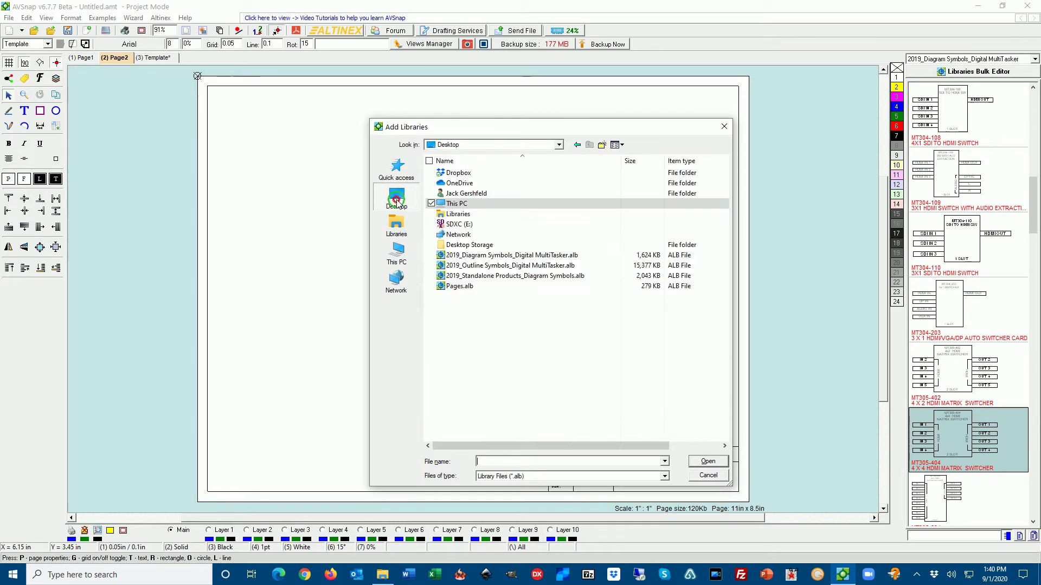
click(576, 144)
click(589, 145)
click(590, 145)
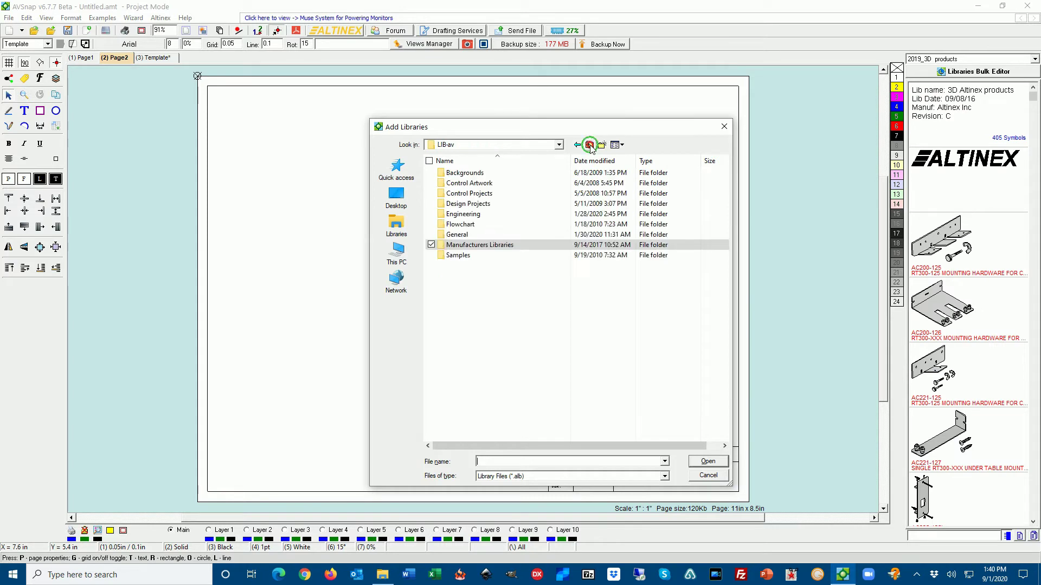
double_click(464, 234)
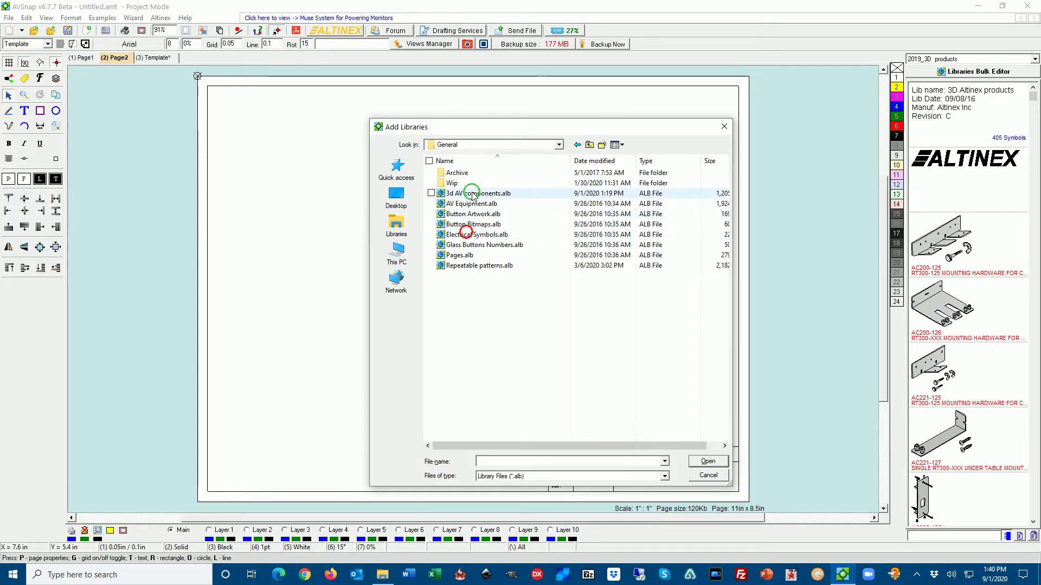
click(469, 193)
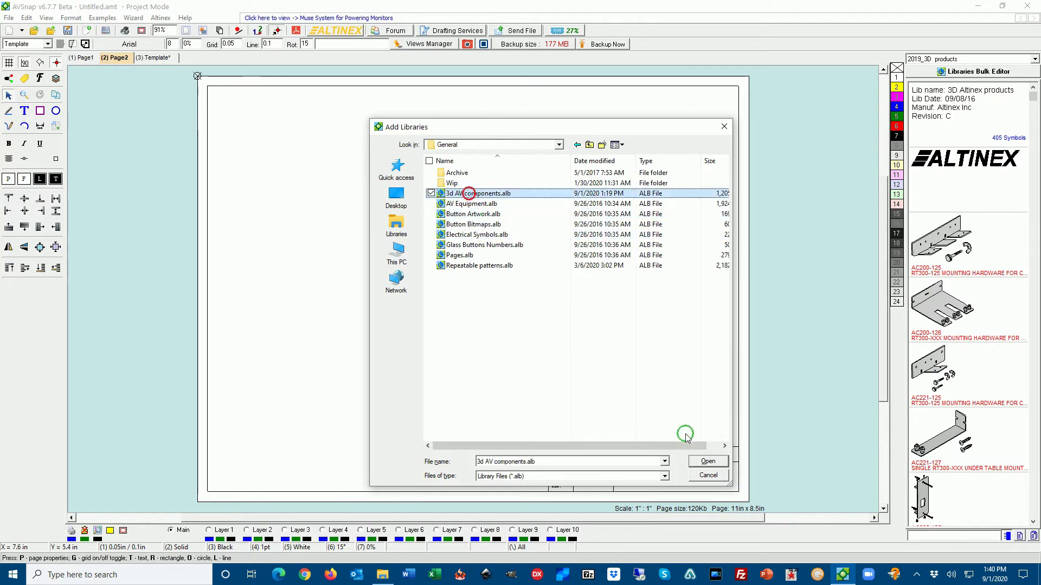
Load the 3d AV components library and place a small TV at Page2's upper right.
click(704, 462)
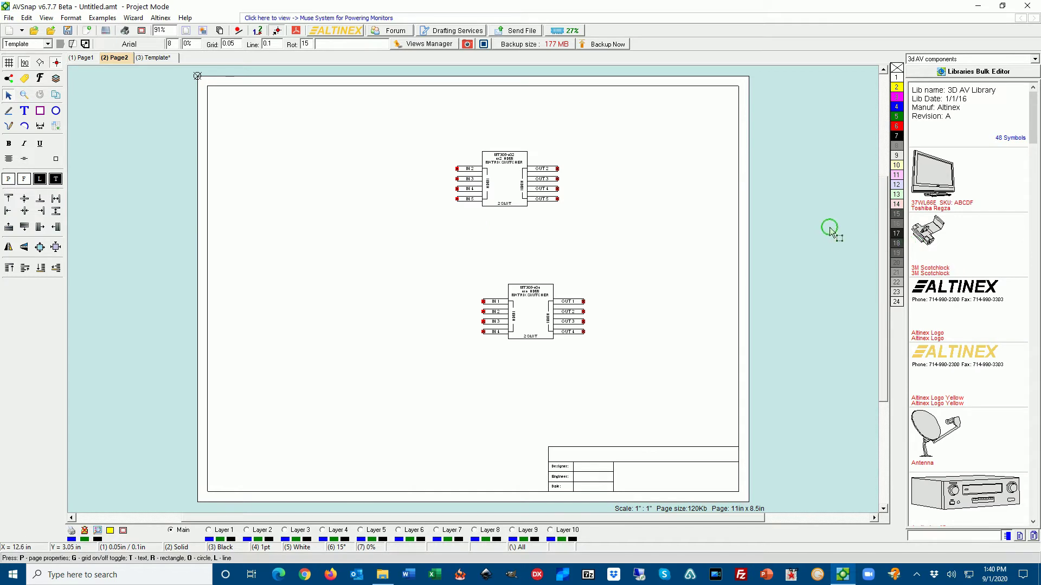
drag(941, 200, 662, 197)
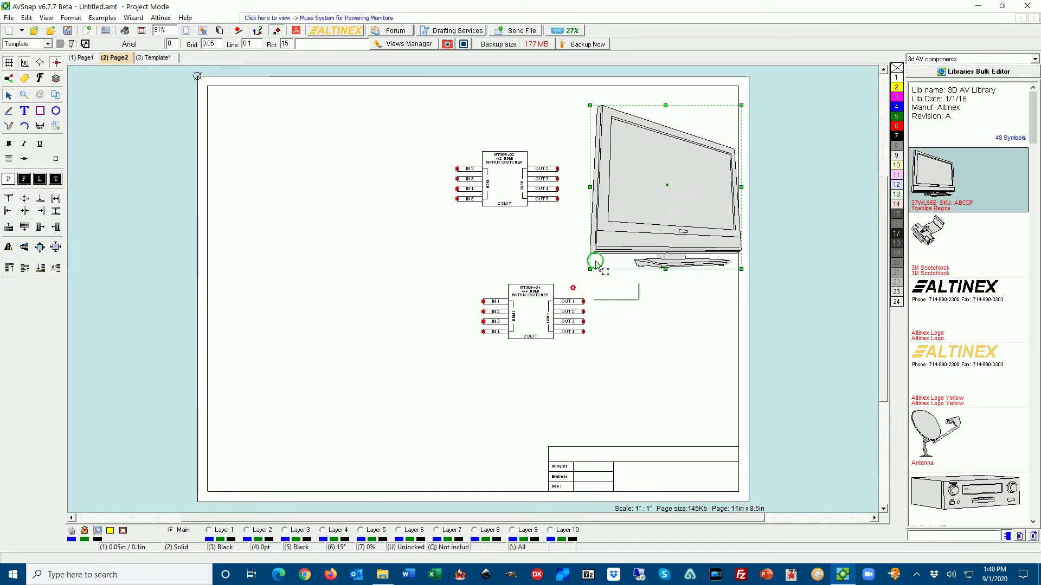
drag(595, 264, 723, 132)
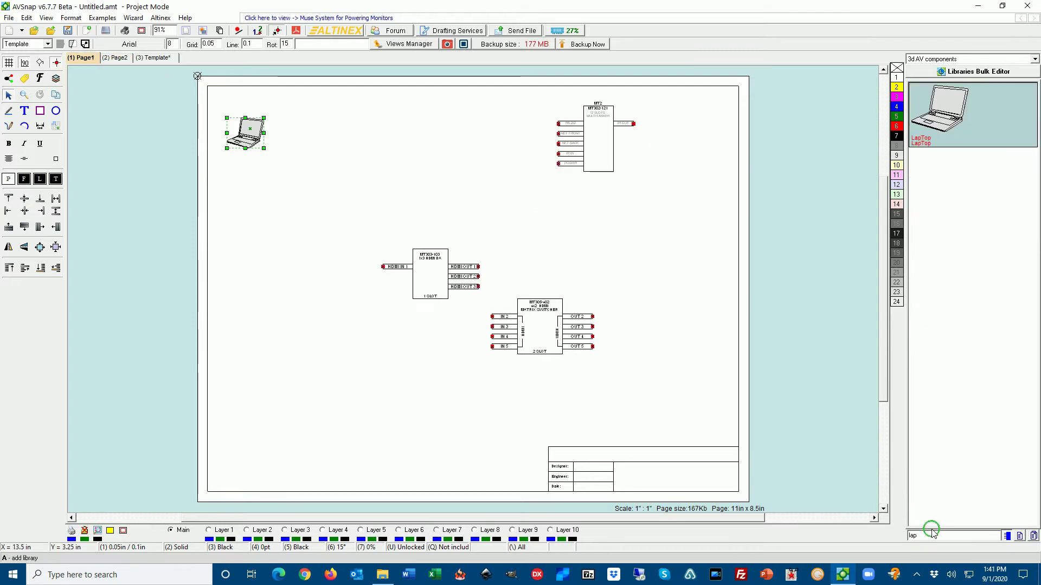
Search 'doc' to add a Document Camera on Page1 and duplicate the laptop just below itself.
key(BackSpace)
key(BackSpace)
key(BackSpace)
text(doc)
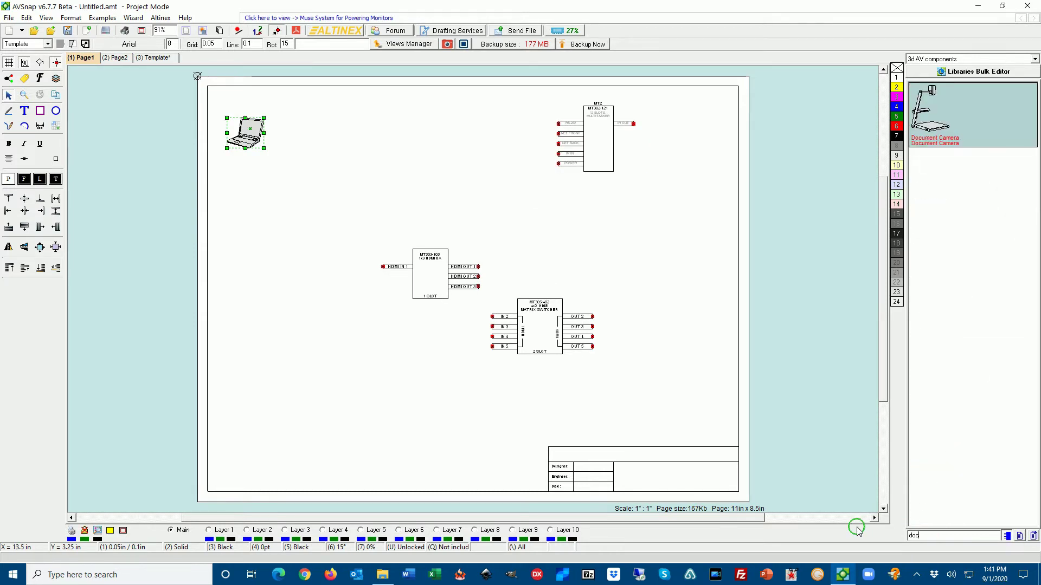
drag(973, 114, 271, 269)
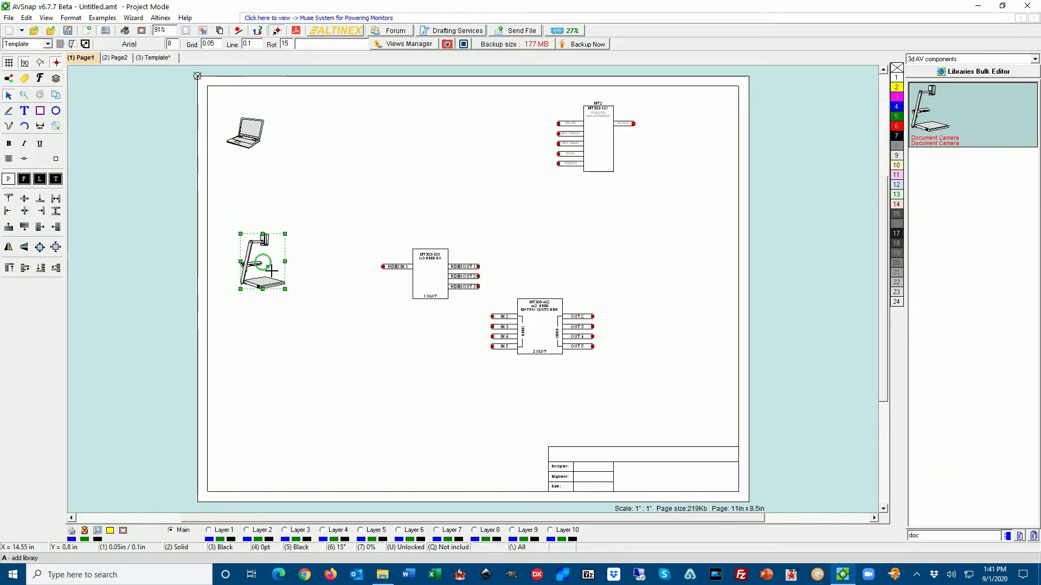
click(254, 140)
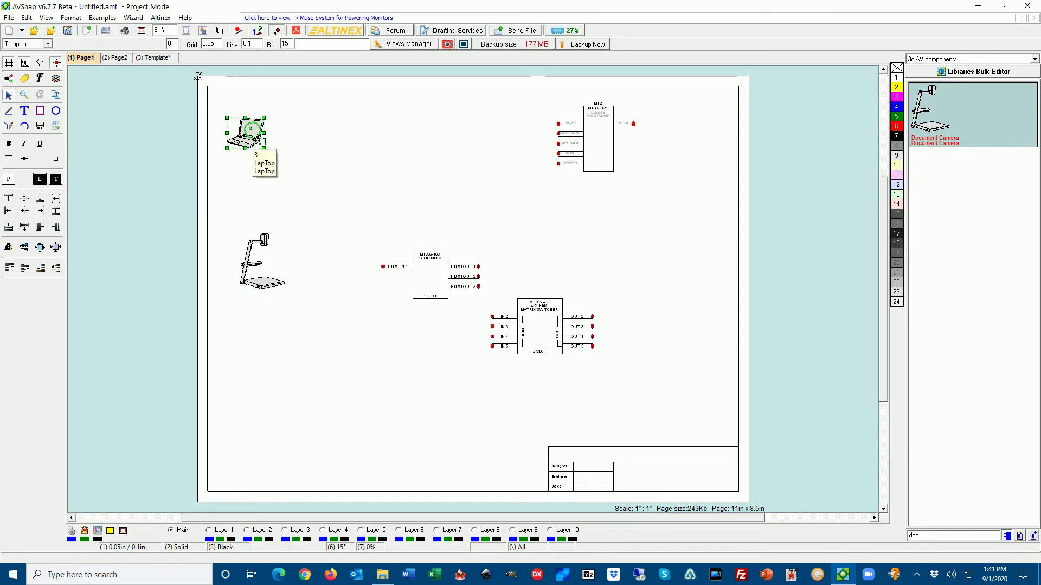
drag(254, 139, 253, 210)
drag(261, 284, 249, 352)
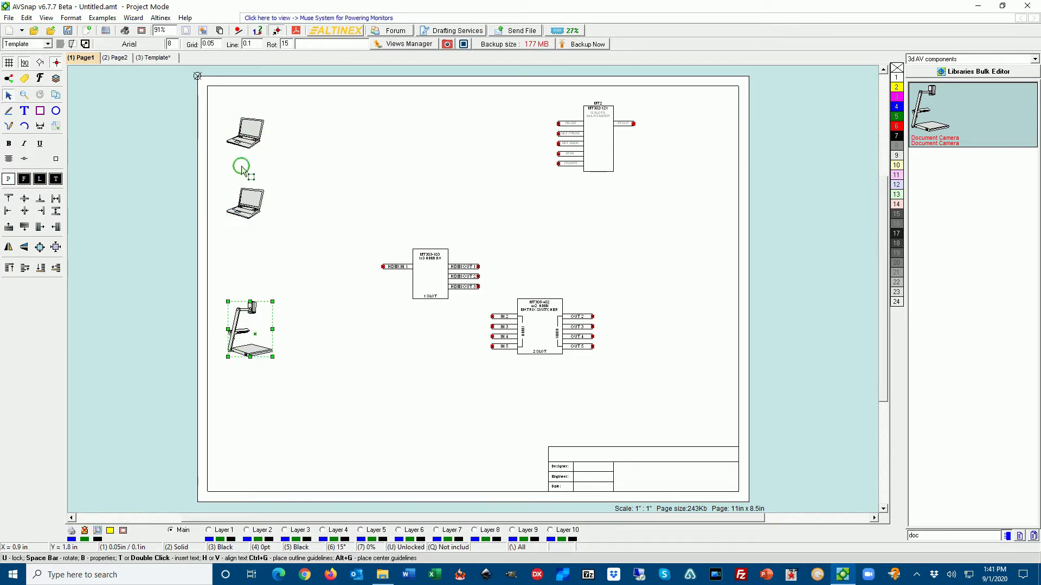
drag(253, 213, 250, 210)
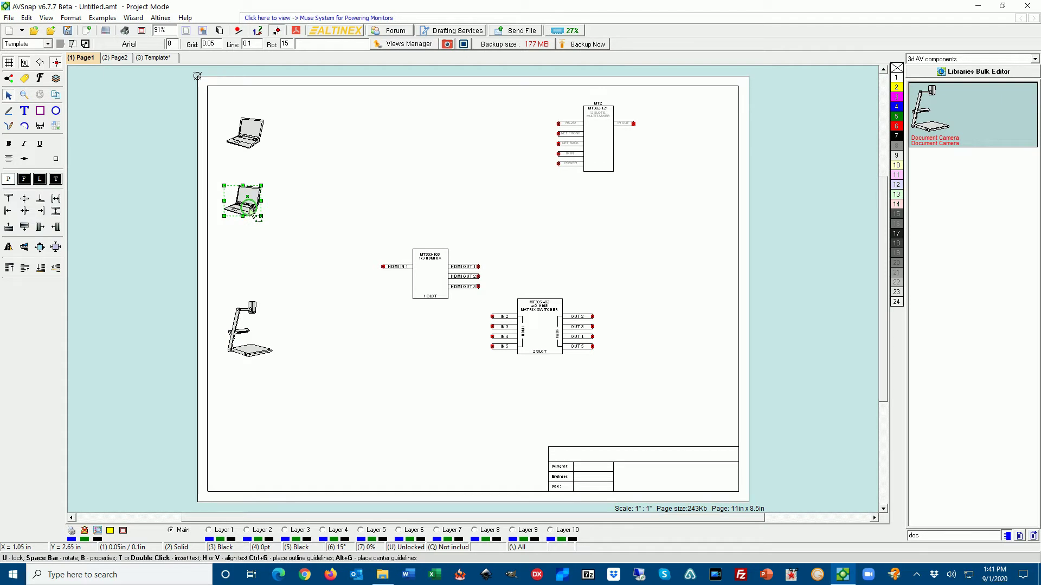
Search 'pr' in the 3d AV components library and place a small projector beside MT305-404 on Page2.
click(122, 58)
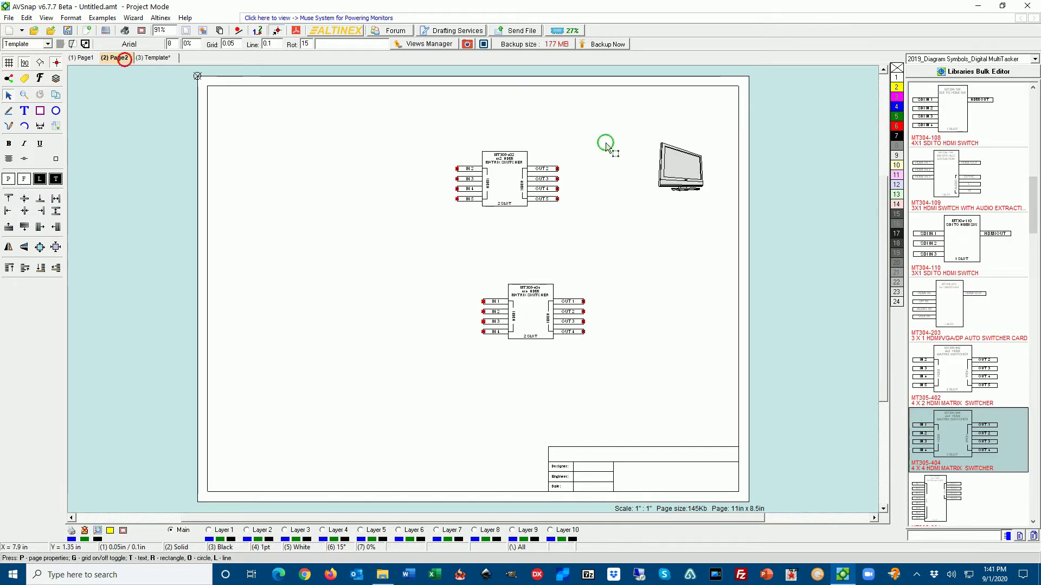
click(931, 59)
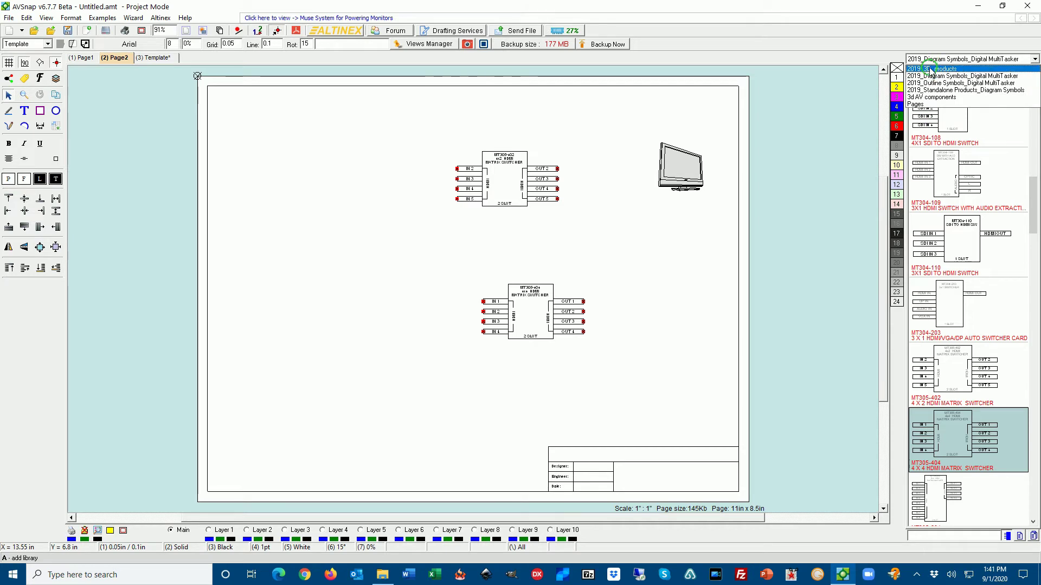
click(931, 96)
click(922, 539)
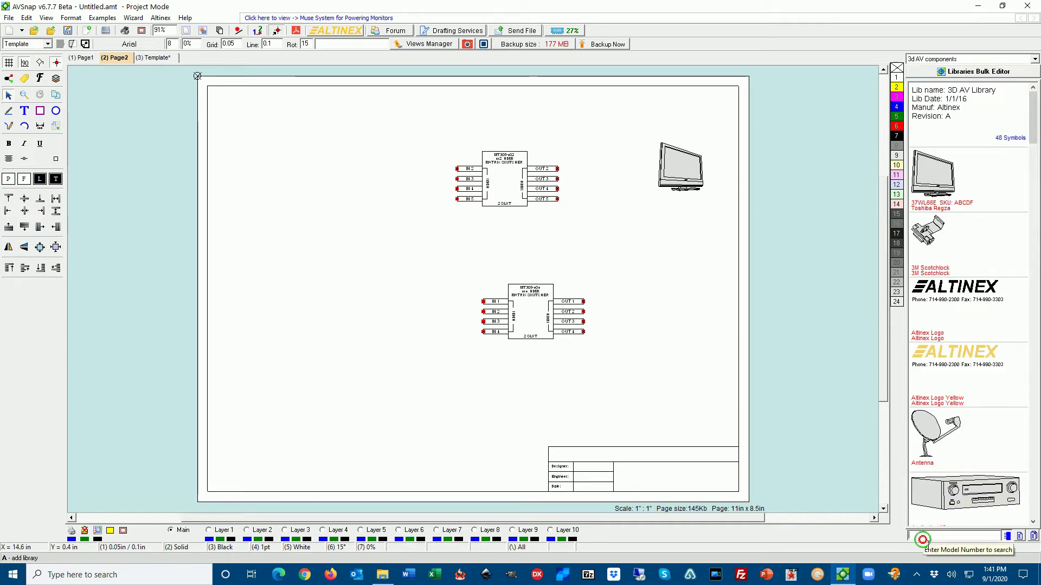
text(pr)
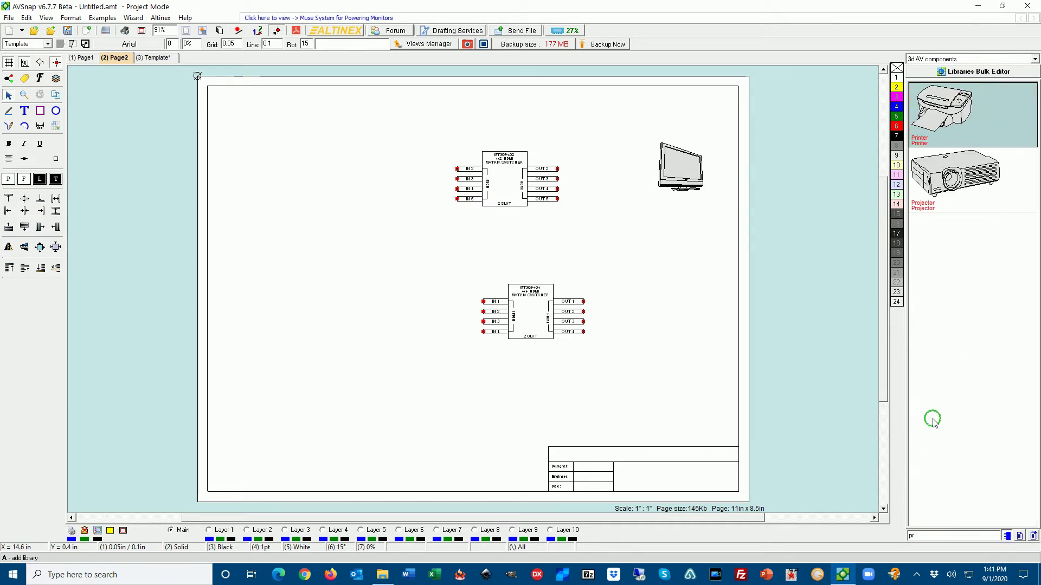
click(954, 173)
click(664, 298)
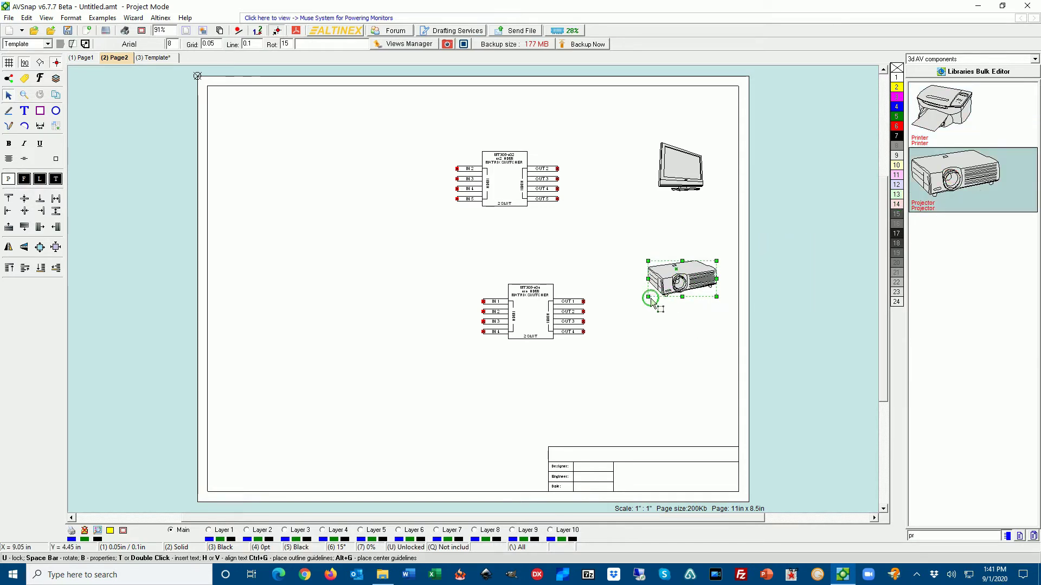
drag(647, 295, 667, 319)
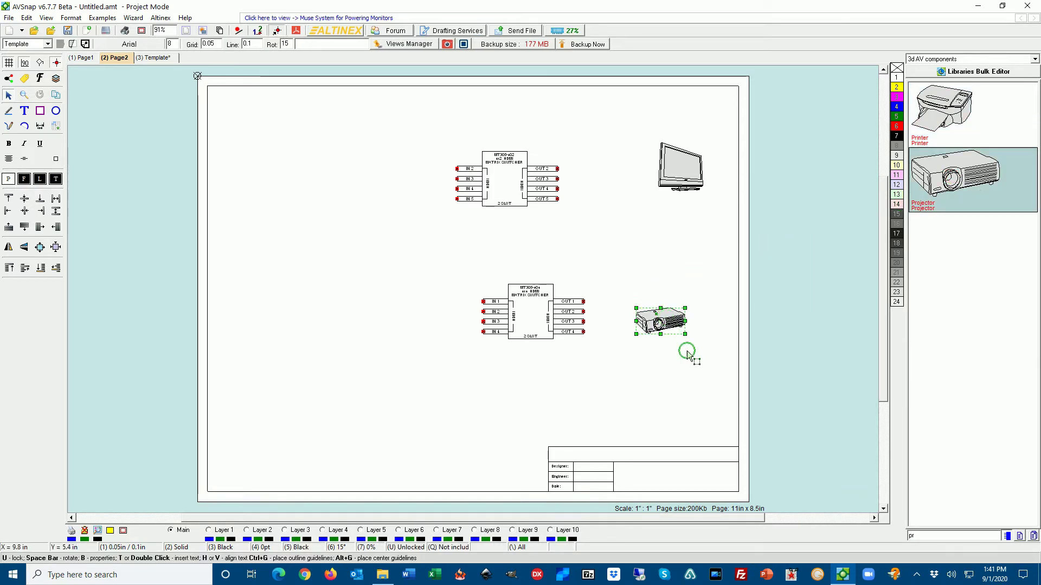
Add a Screen beside the projector, mirror it horizontally, and shift the lower matrix switcher left.
drag(952, 531, 864, 534)
text(sc)
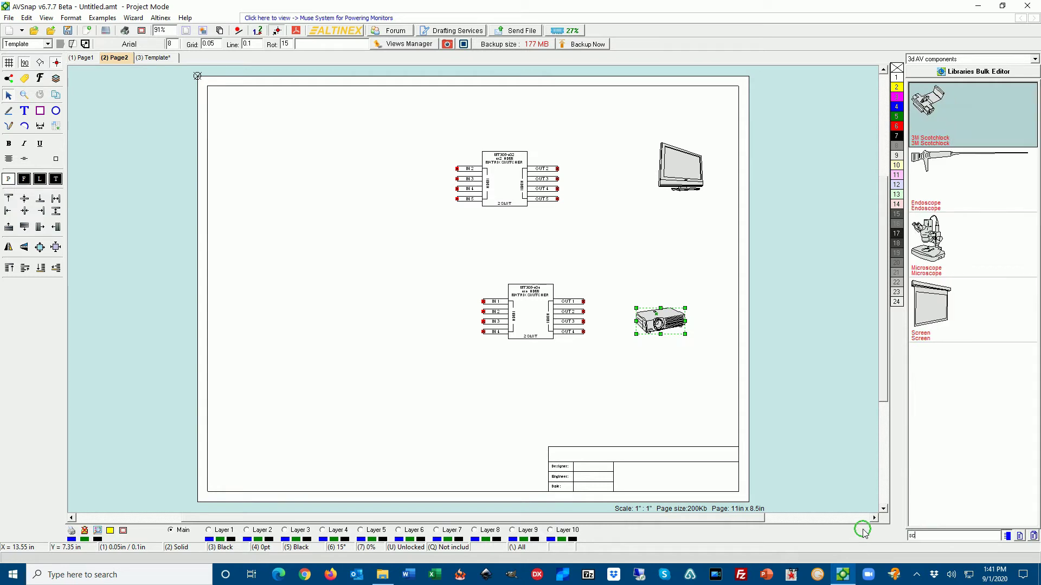
click(939, 304)
click(692, 319)
drag(701, 327, 640, 319)
click(704, 308)
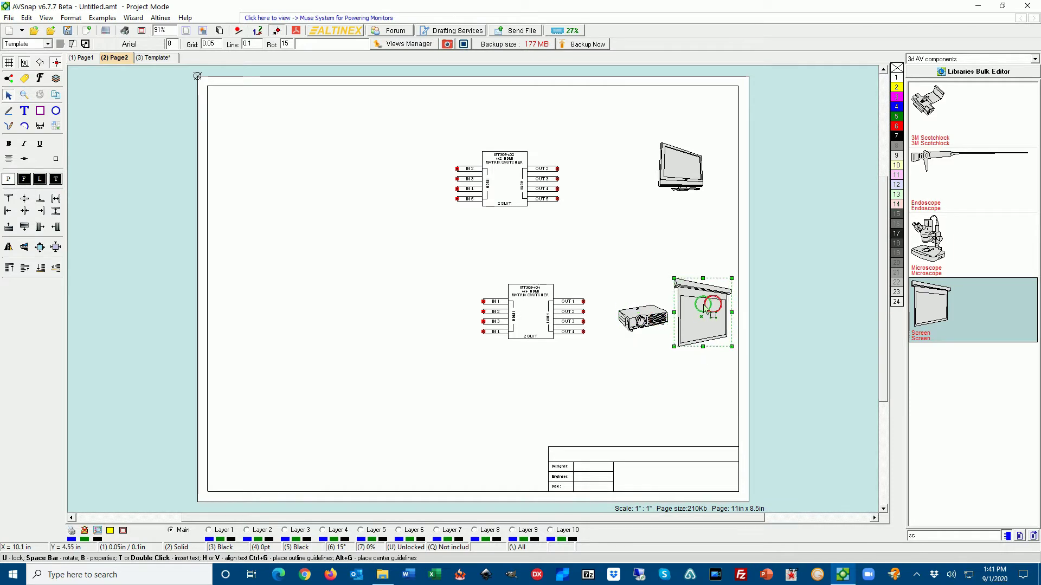
click(6, 248)
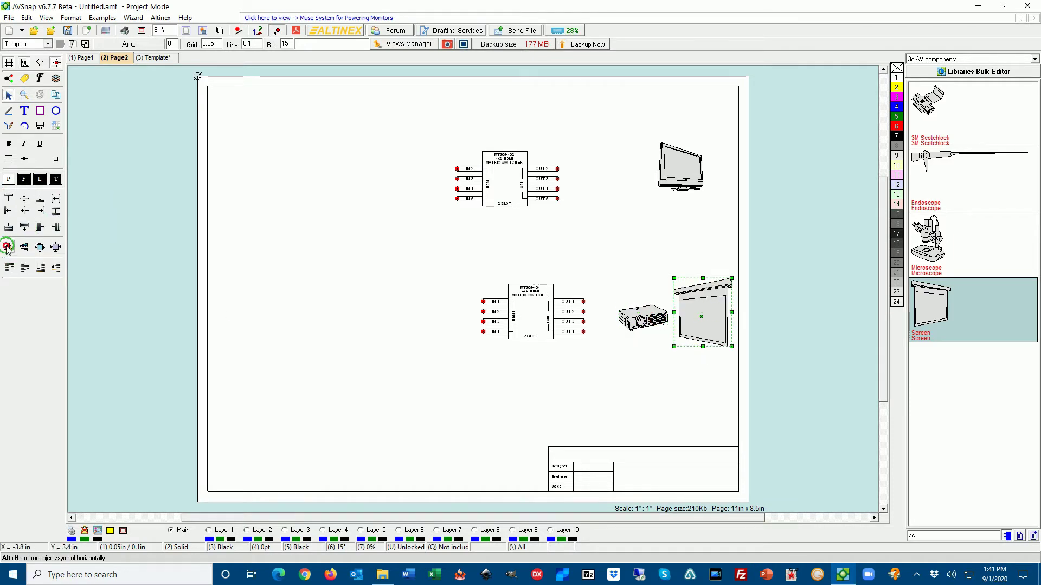
click(632, 319)
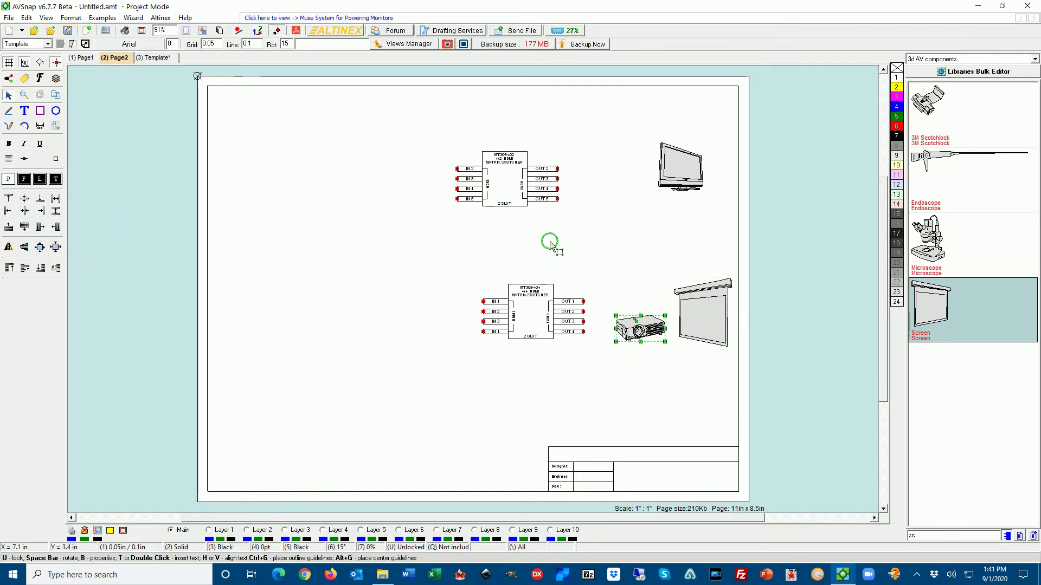
drag(540, 300, 508, 221)
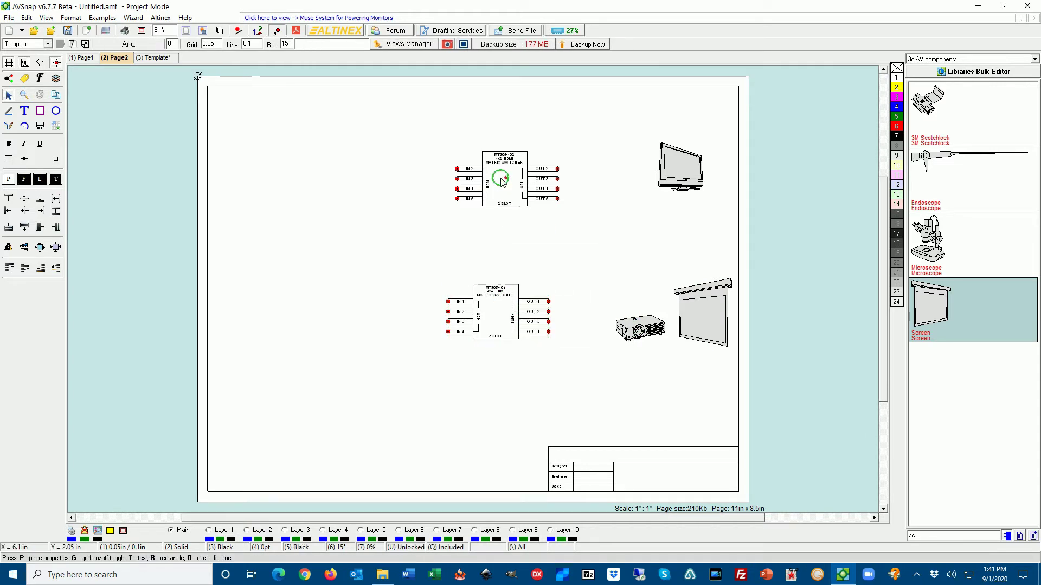
Shift the upper matrix switcher left, then open Sample Project.amt without saving the untitled drawing.
drag(486, 172, 426, 178)
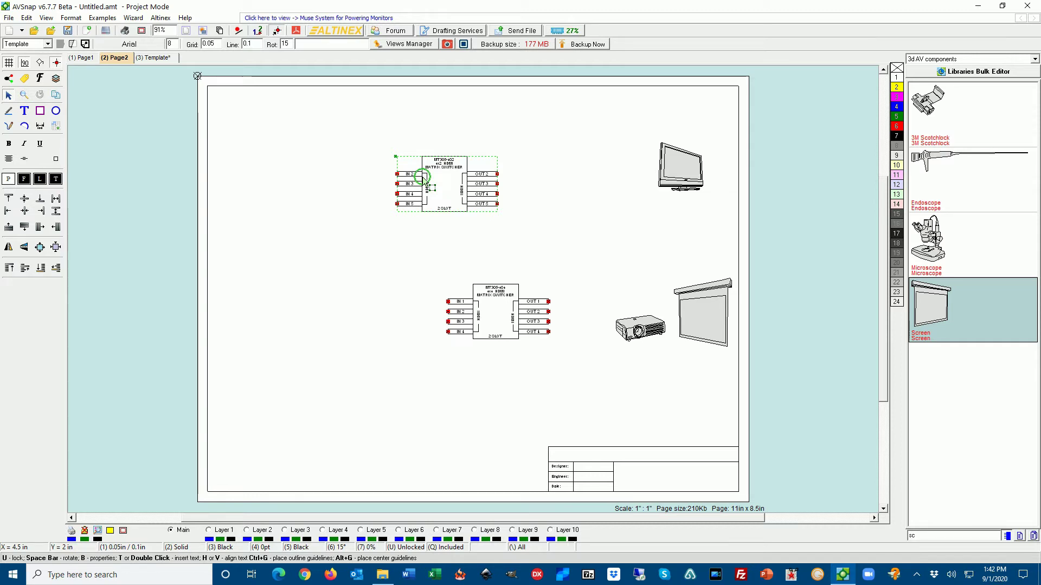
click(9, 17)
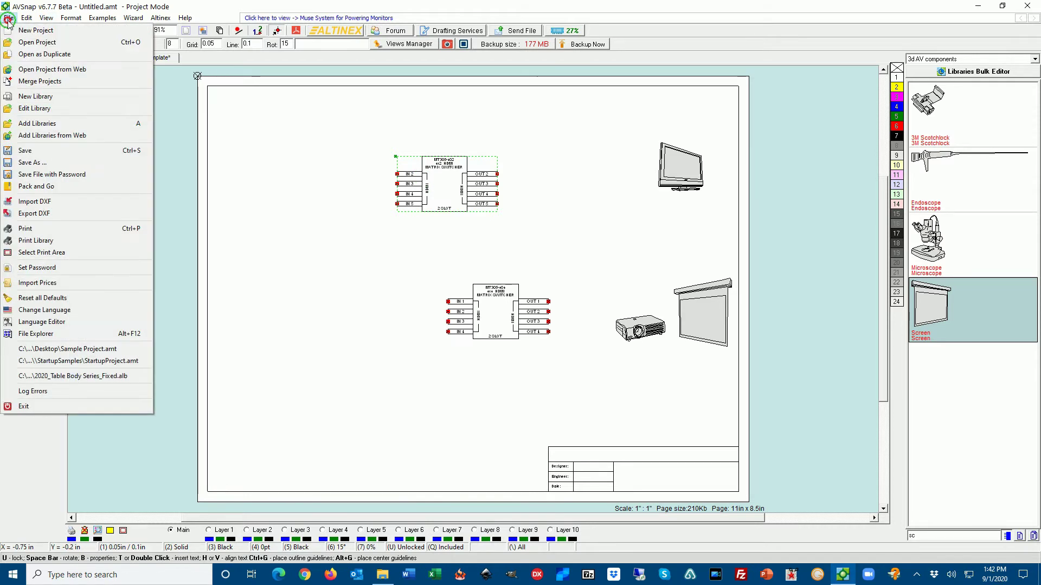
click(83, 345)
click(519, 313)
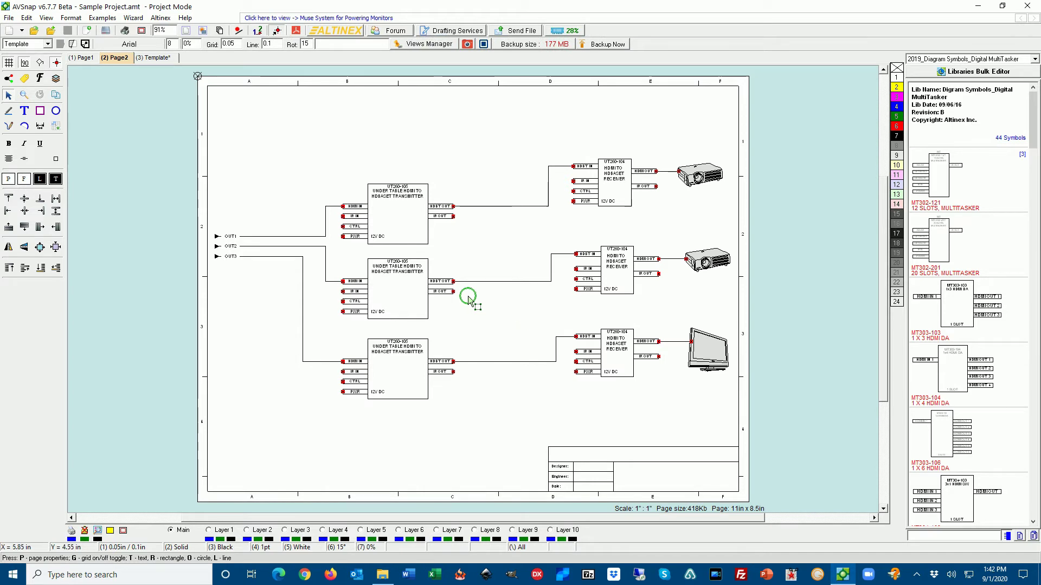
Review the Page1 and Page2 diagrams, finishing with Page1 fitted to view.
click(81, 57)
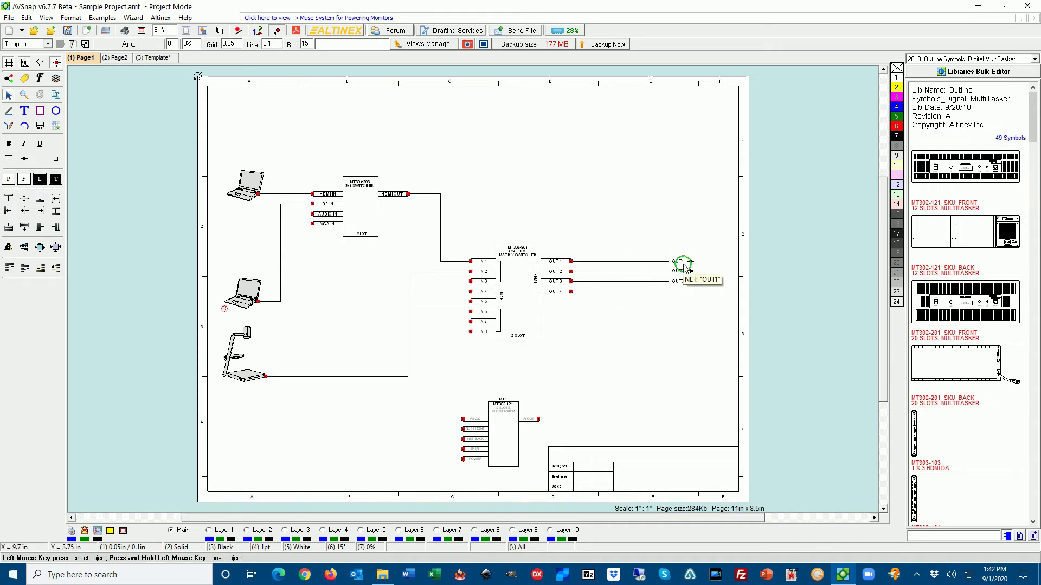
scroll(684, 267, up, 1)
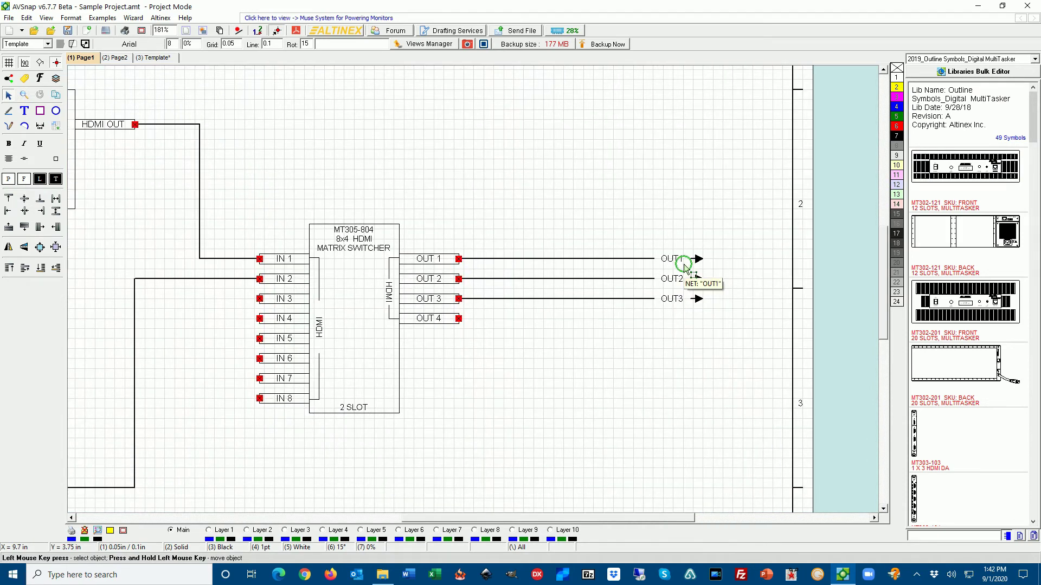
scroll(684, 268, down, 1)
click(120, 57)
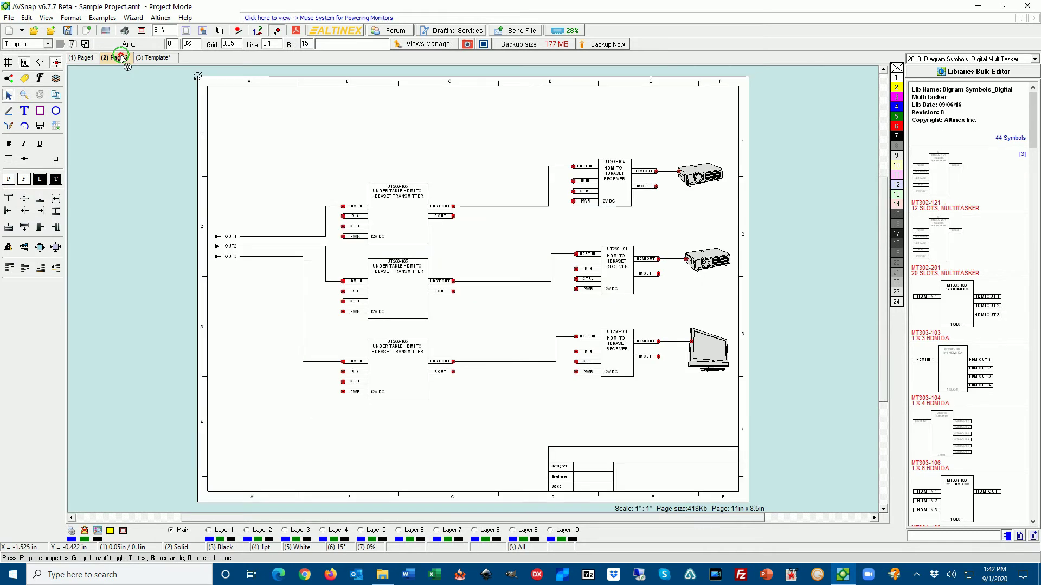
scroll(217, 237, up, 1)
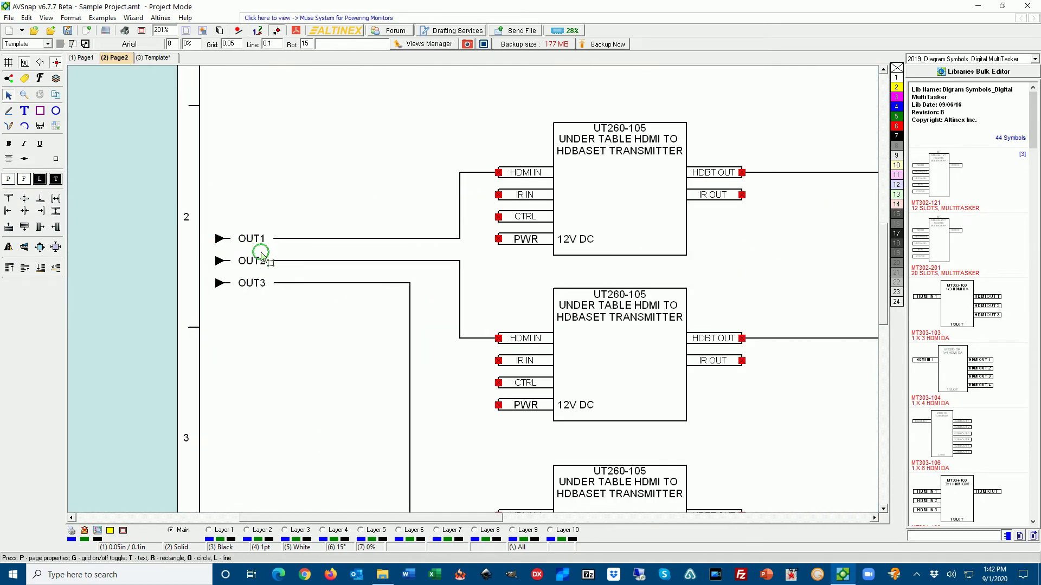
scroll(257, 242, down, 1)
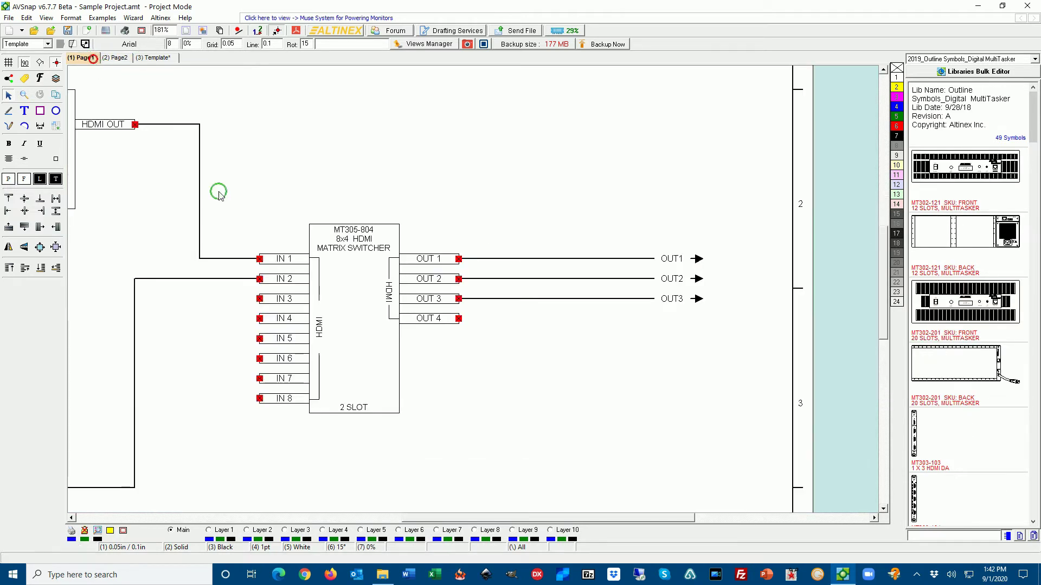
click(81, 58)
key(f)
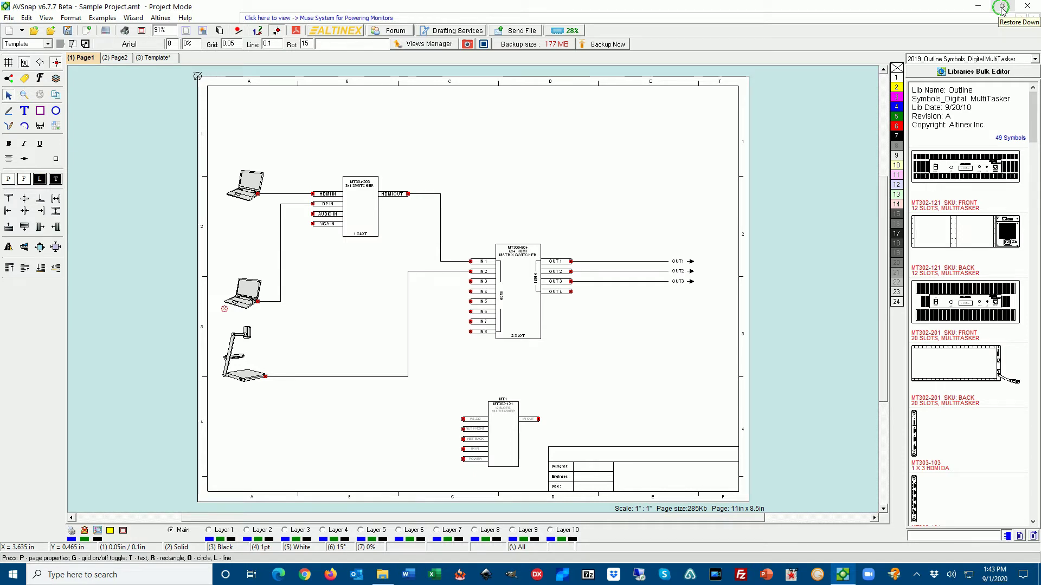
Import prices from '09-01-20 AVSnap_Price_List.txt' using Update Both.
click(9, 18)
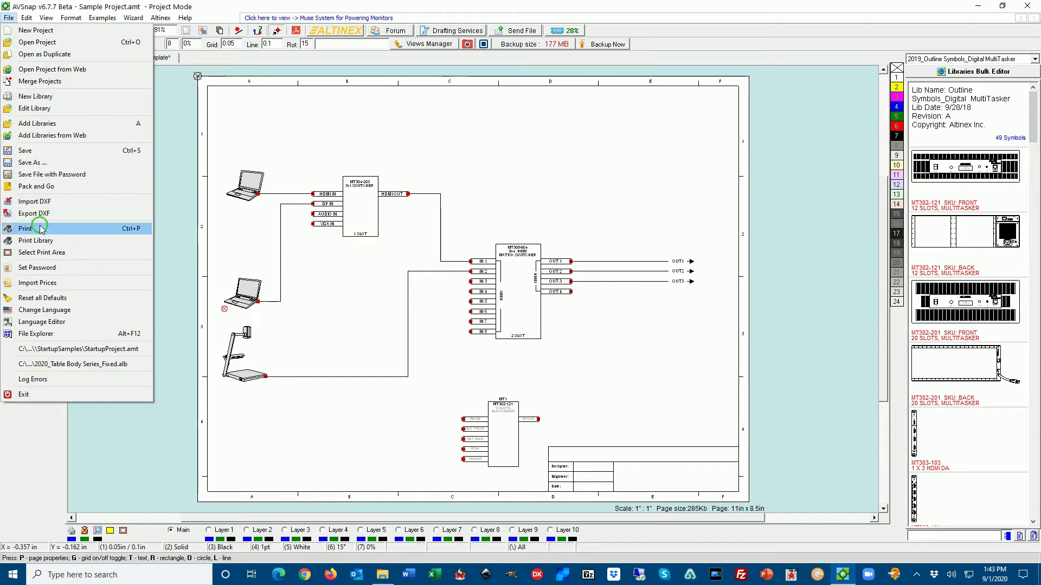
click(47, 283)
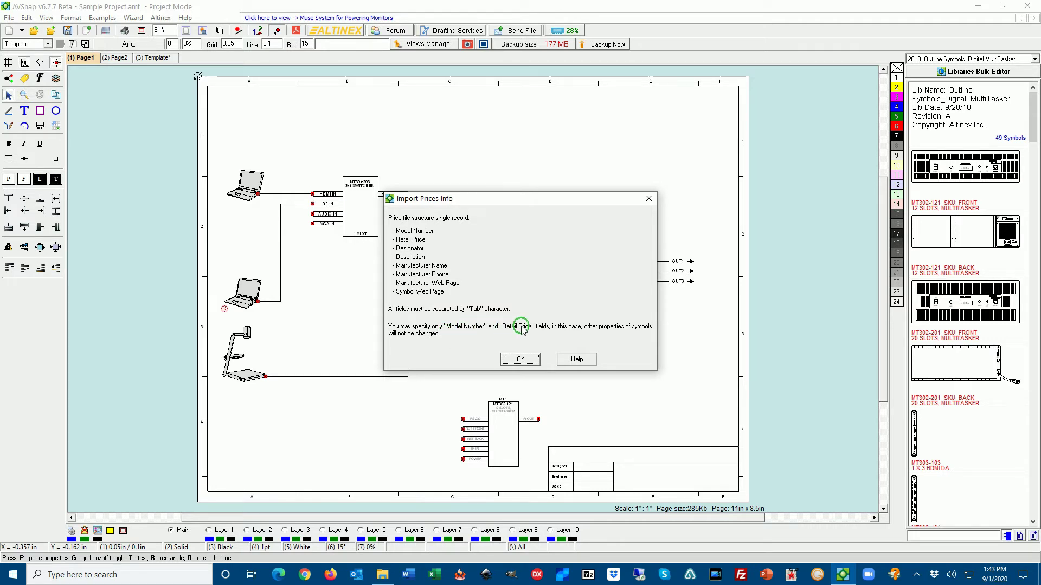
click(513, 360)
click(462, 184)
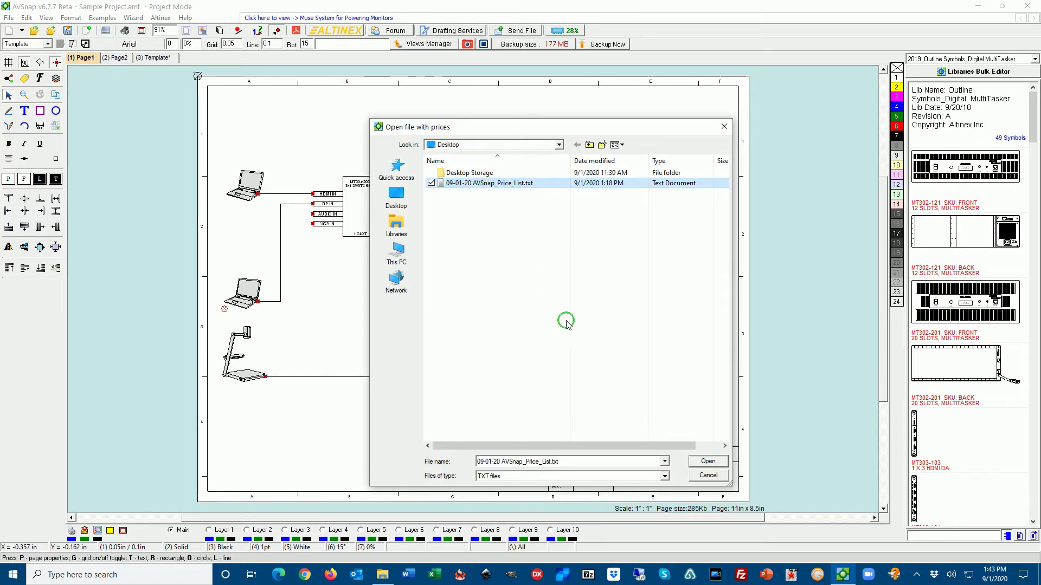
click(707, 462)
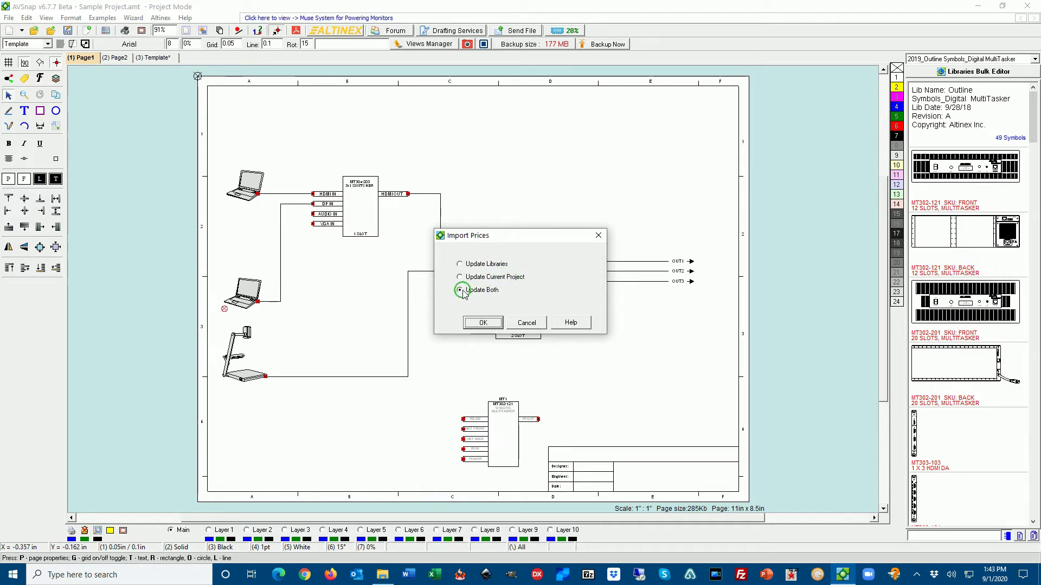
click(482, 322)
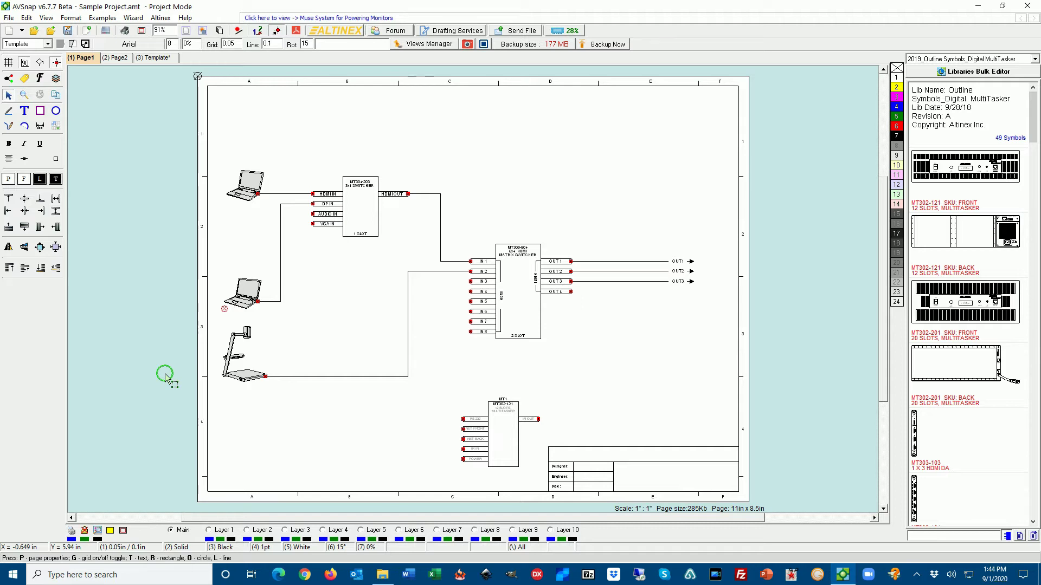
Check the MT304-203 switcher card's retail price in Symbol Properties without changing anything.
double_click(378, 217)
double_click(462, 293)
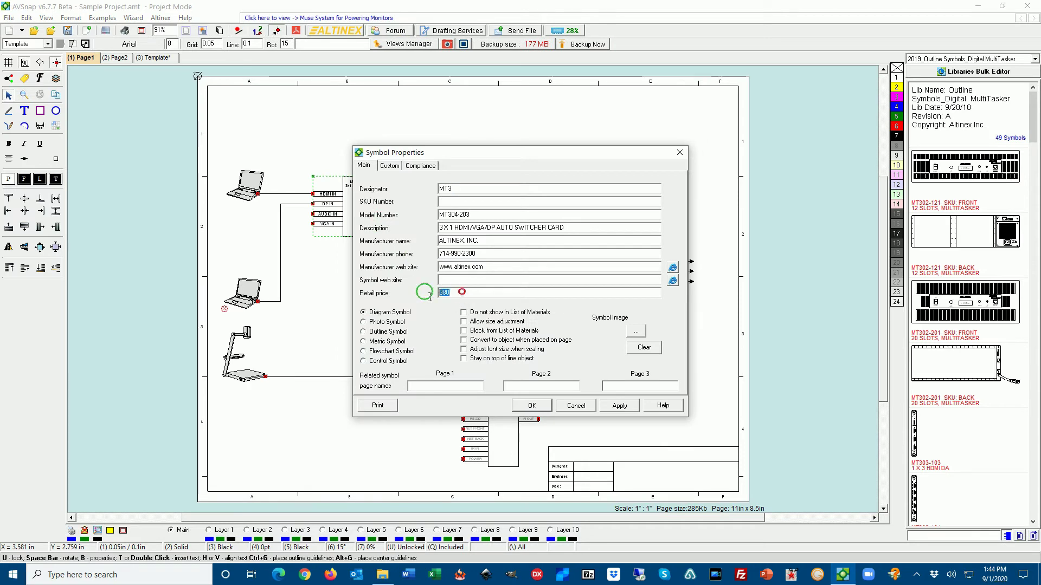
click(564, 406)
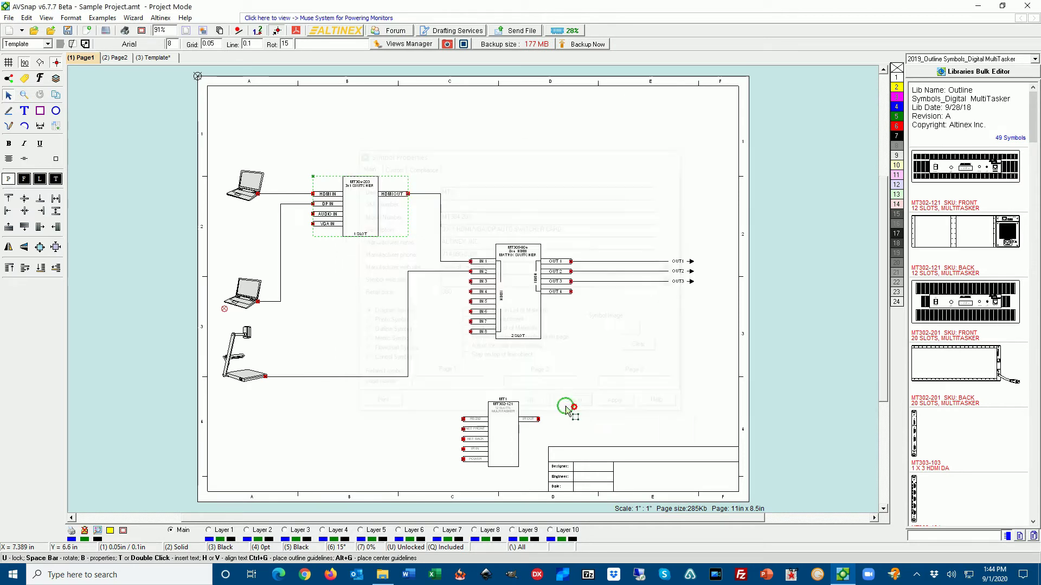
Confirm the MT305-804 matrix switcher's retail price of 1295, then restore down the AVSnap window.
click(495, 316)
double_click(495, 316)
double_click(463, 292)
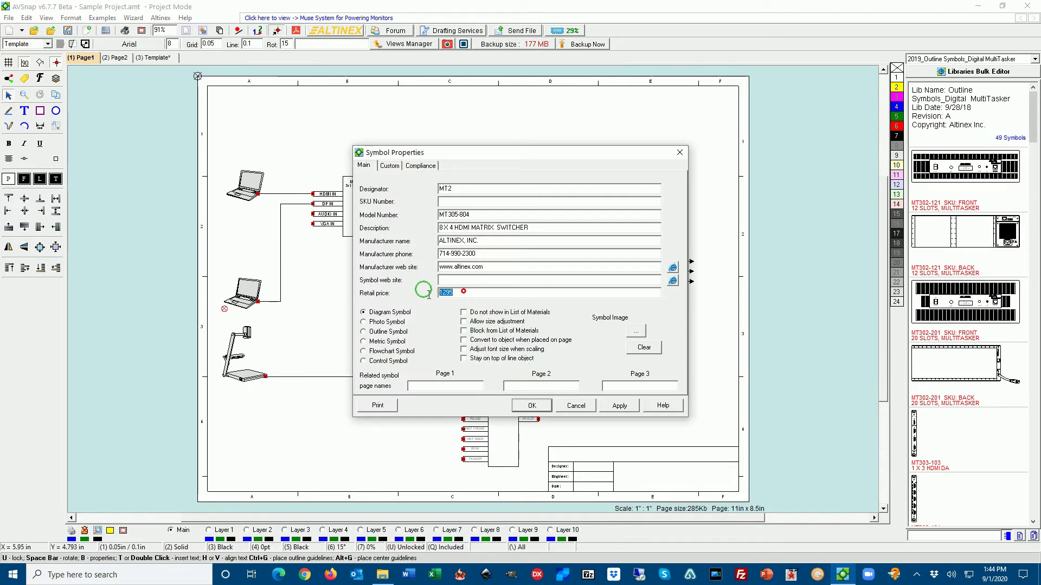
click(575, 405)
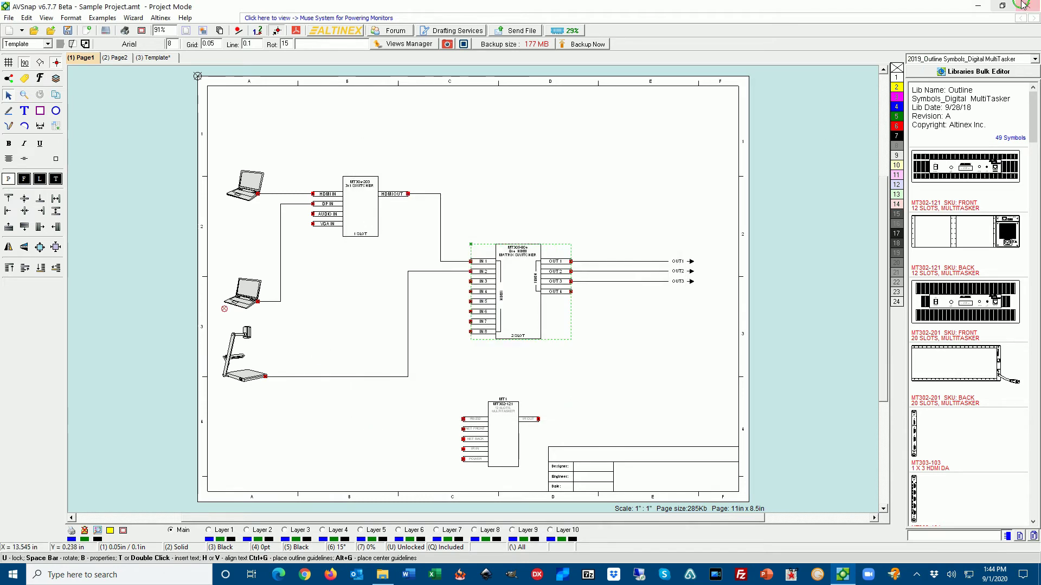
click(1004, 7)
Review the 09-01-20 AVSnap_Price_List in Notepad (AC401-351 at 30), then close it and maximize AVSnap.
double_click(20, 534)
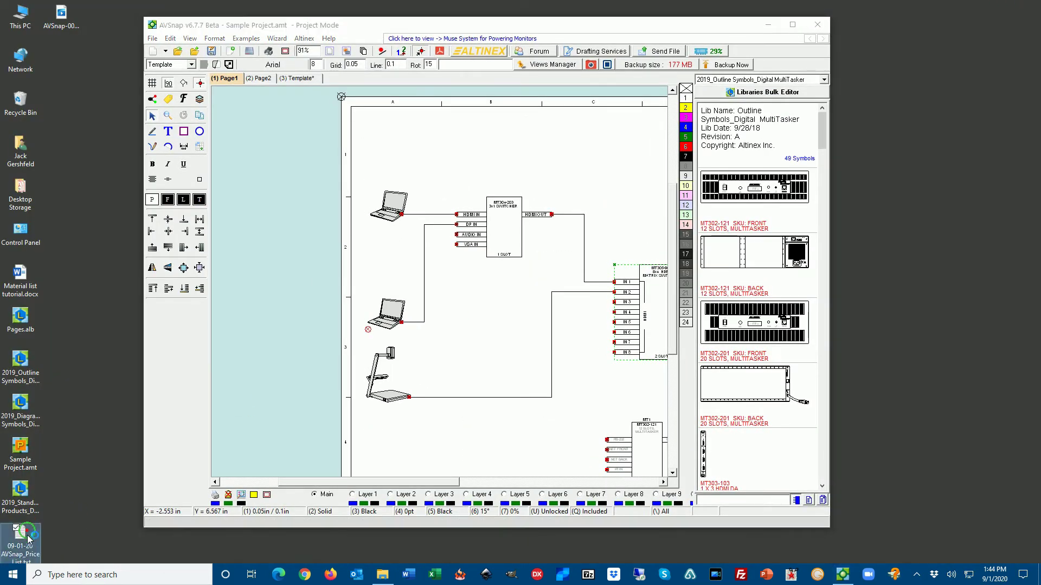
drag(655, 149, 482, 178)
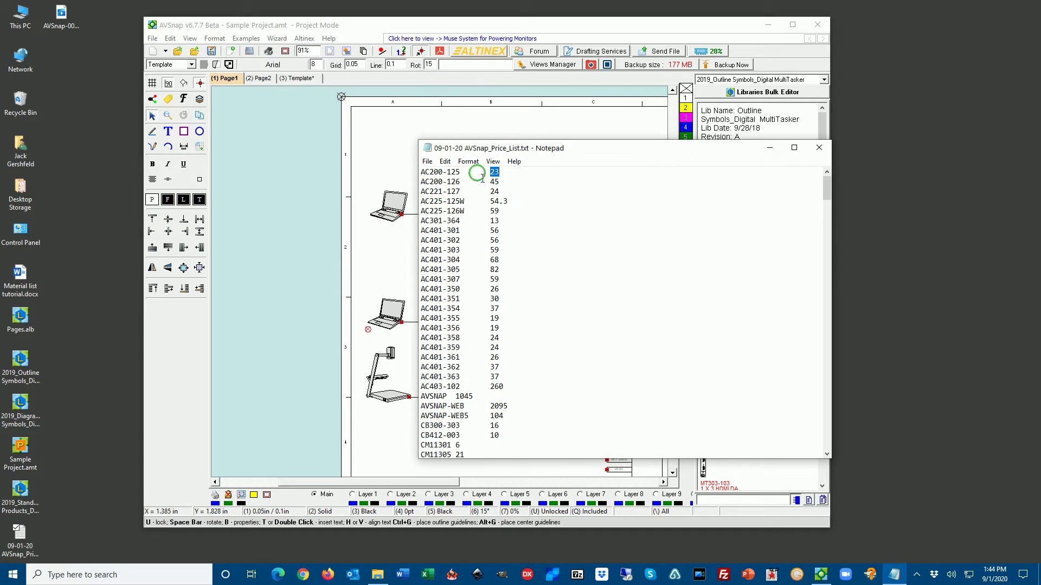
double_click(499, 300)
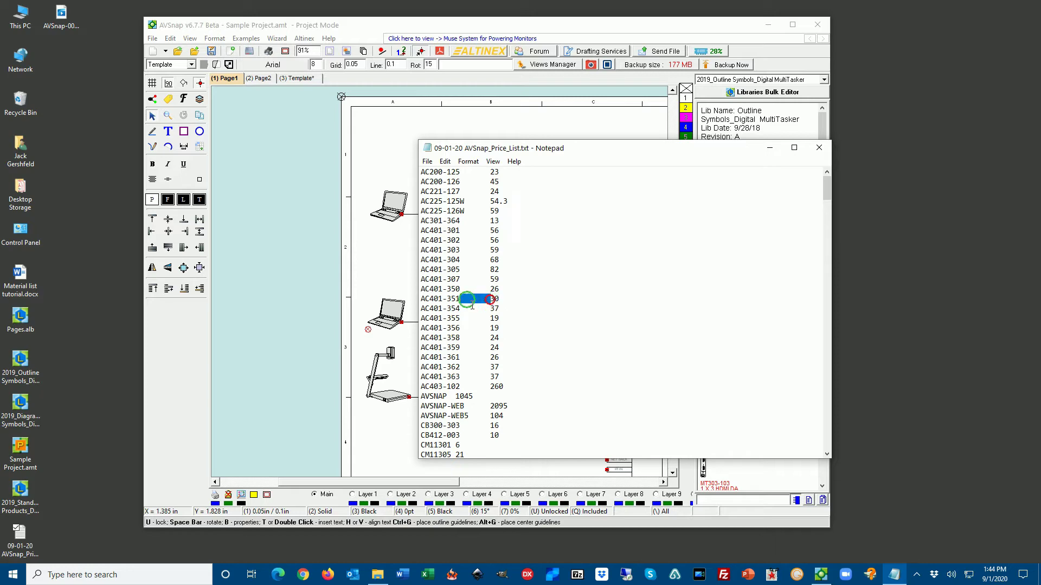
drag(648, 147, 522, 161)
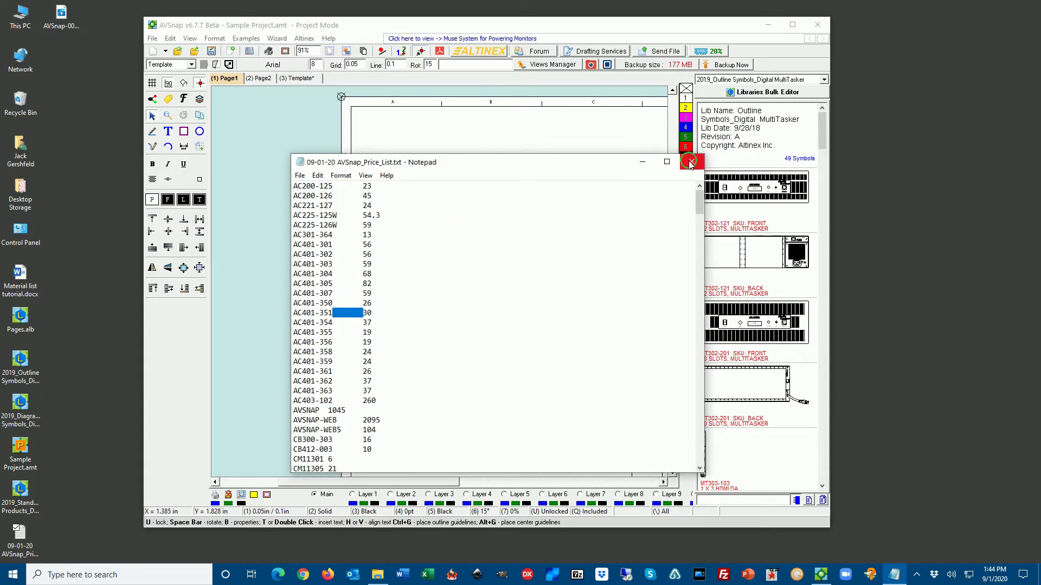
click(689, 163)
click(788, 25)
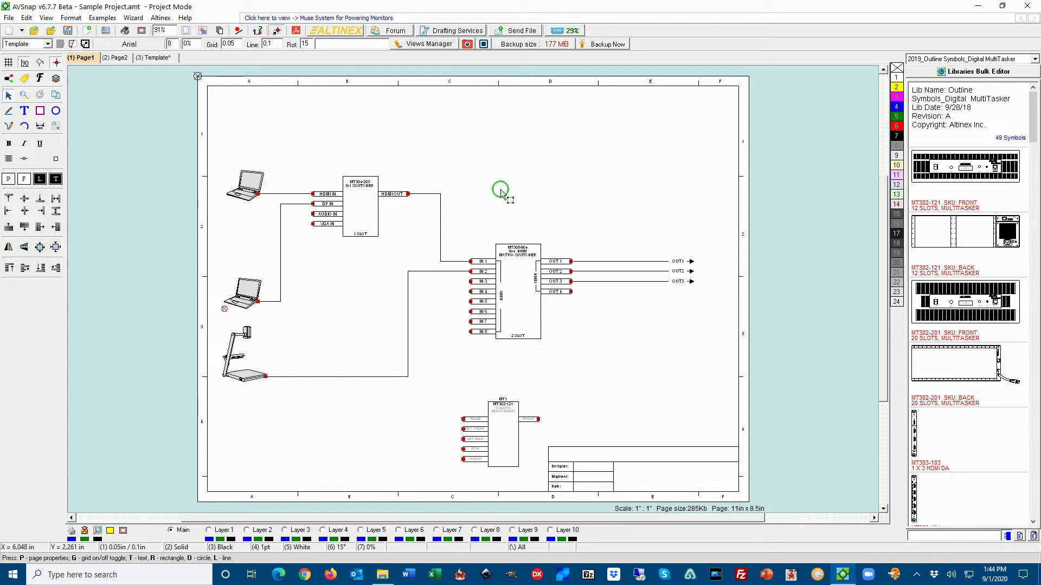
Bring up the list of materials with M and move the Materials window up and right.
click(492, 190)
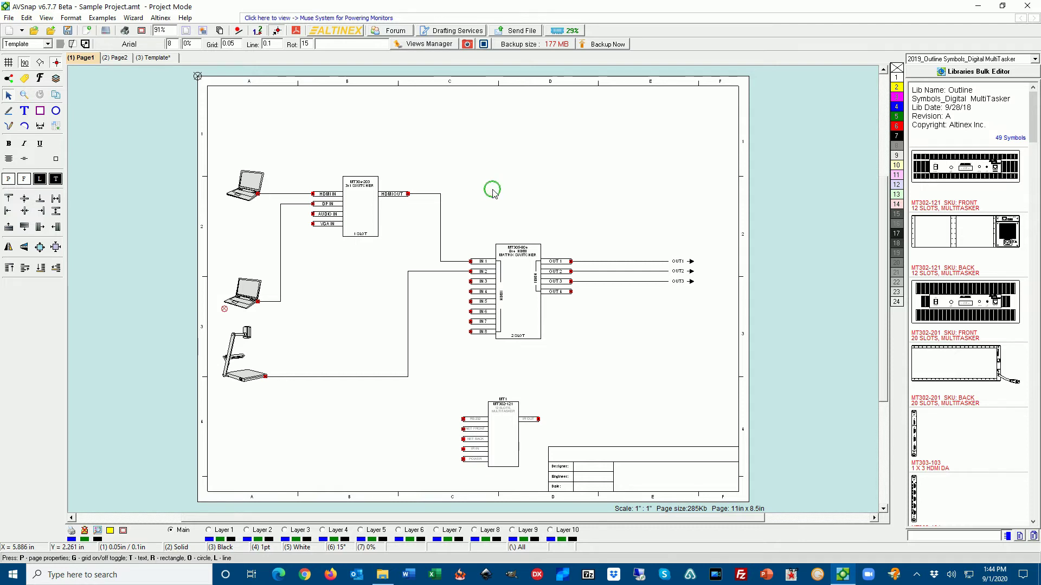
key(m)
drag(443, 181, 602, 151)
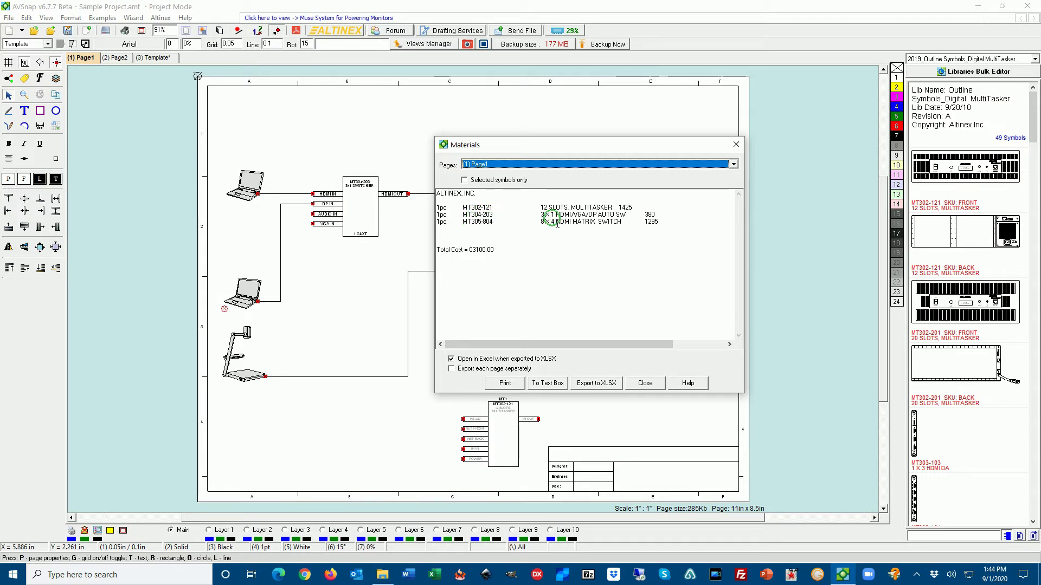
drag(625, 206, 667, 225)
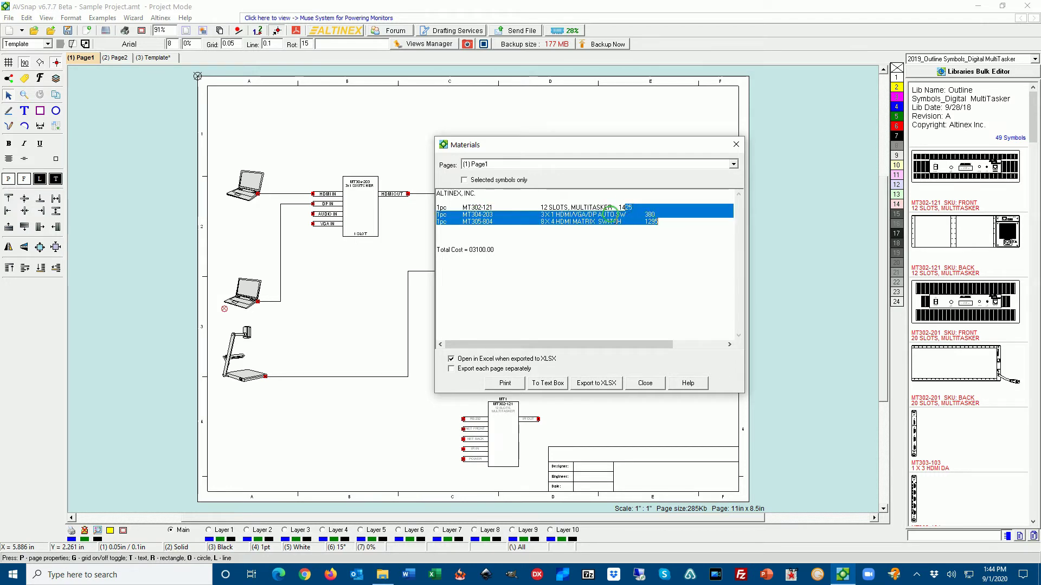
click(606, 215)
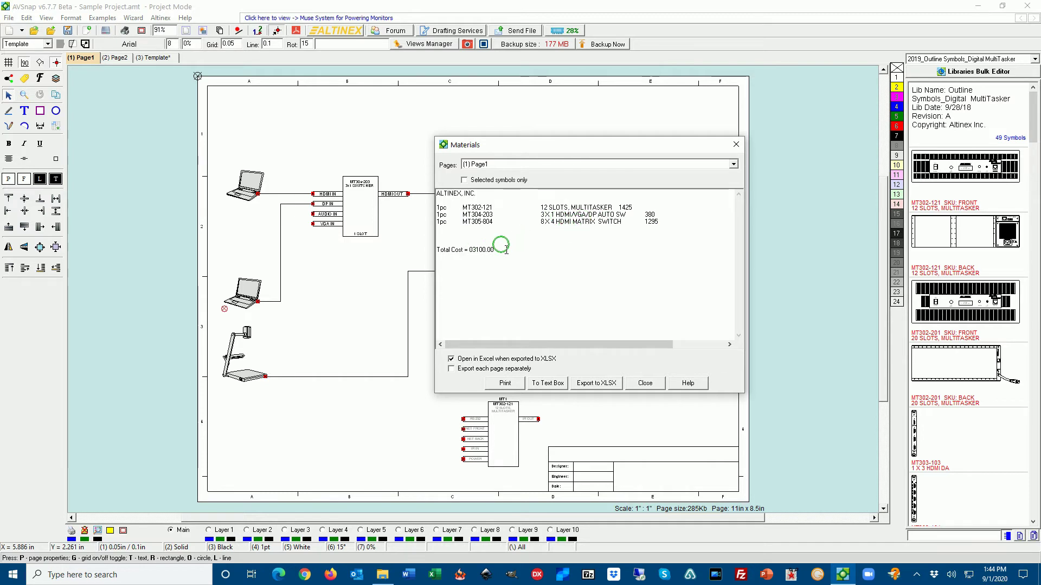
Set the materials list to cover all pages, giving a total of 04540.00.
click(477, 164)
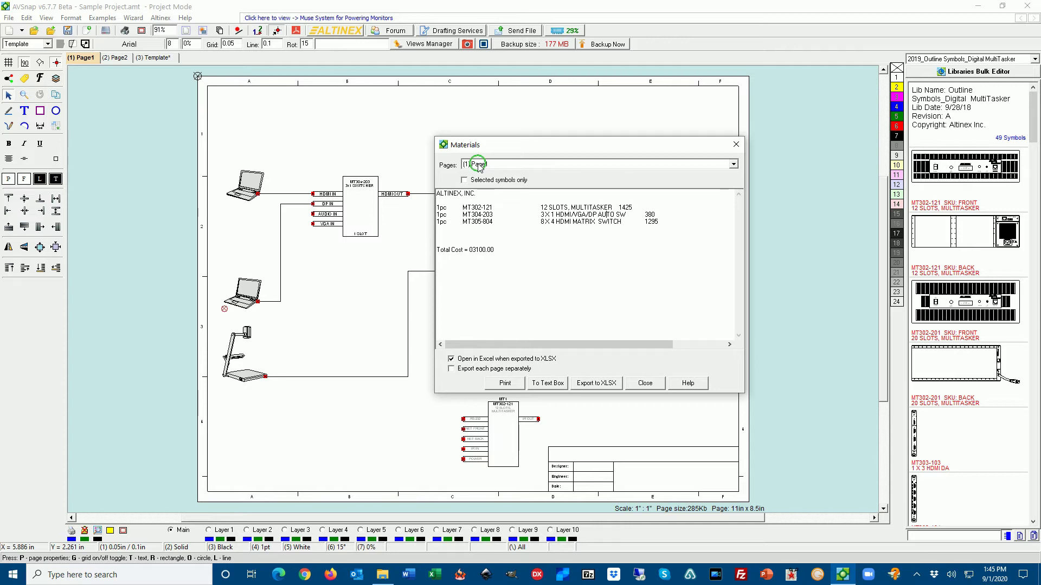
click(478, 165)
click(472, 172)
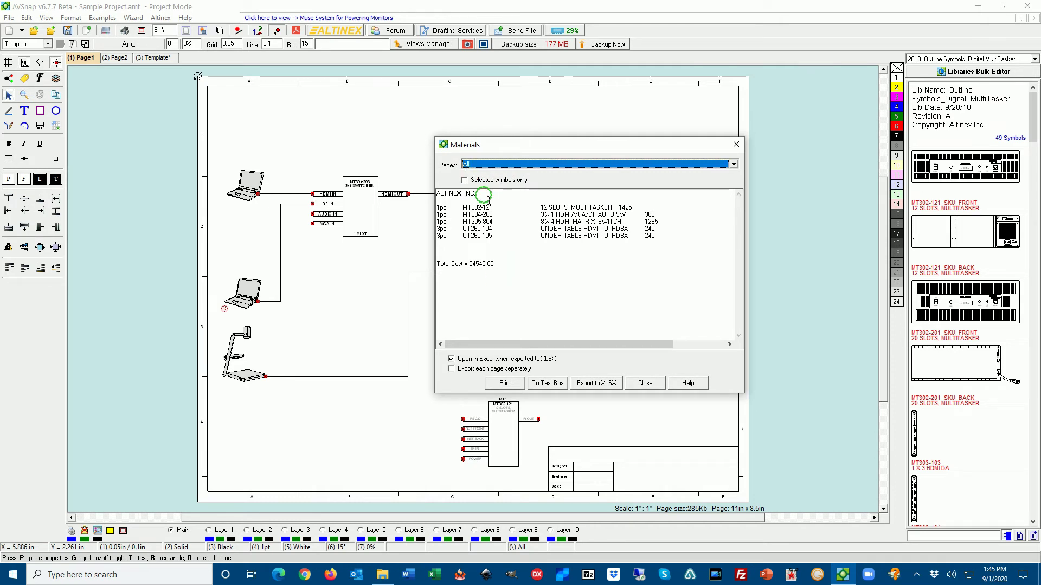
click(253, 181)
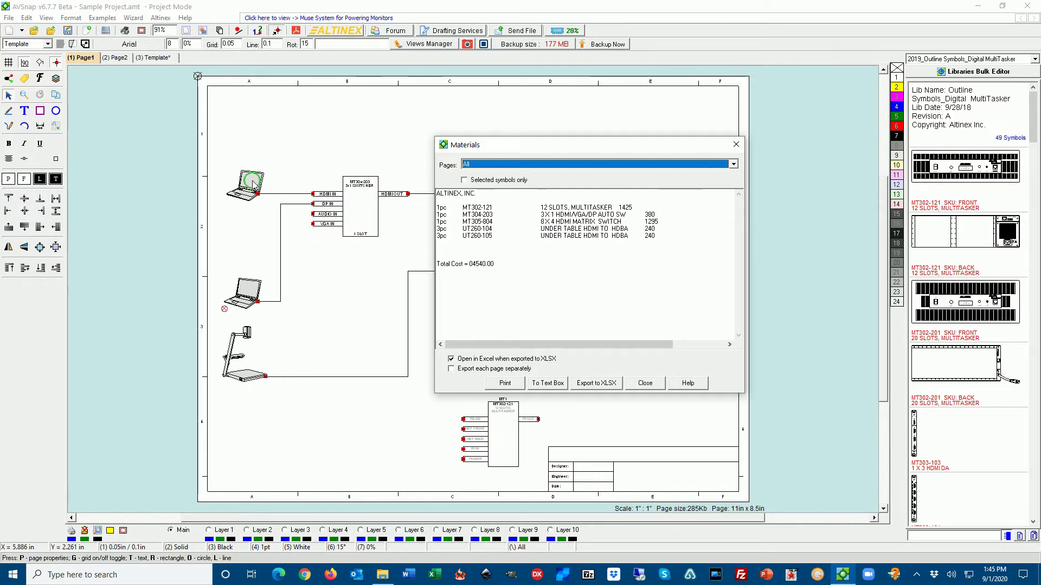
click(246, 363)
click(355, 296)
click(419, 270)
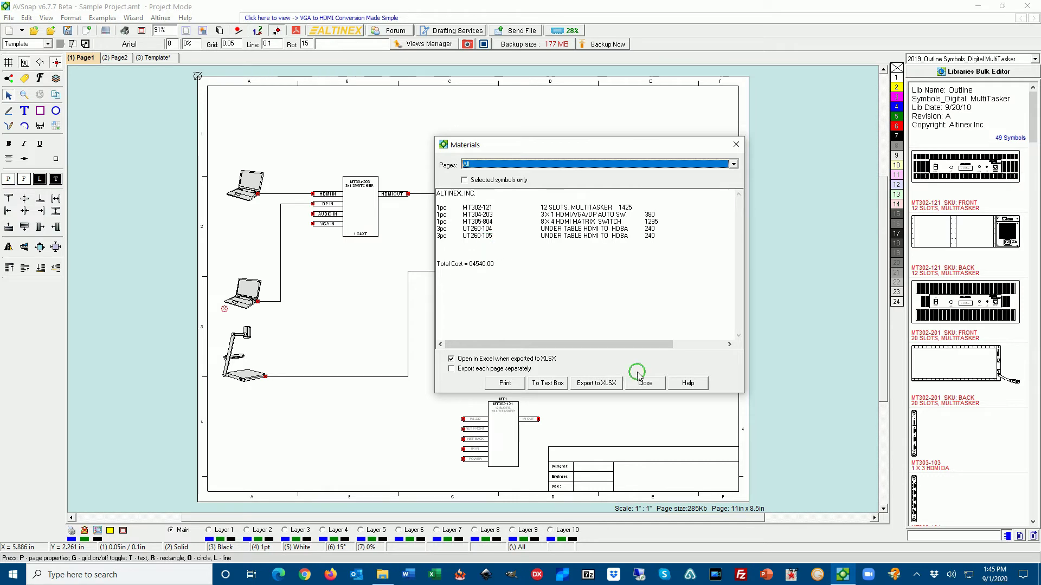
Select all the materials list text with Ctrl+A, then clear the selection.
click(514, 288)
key(ctrl+a)
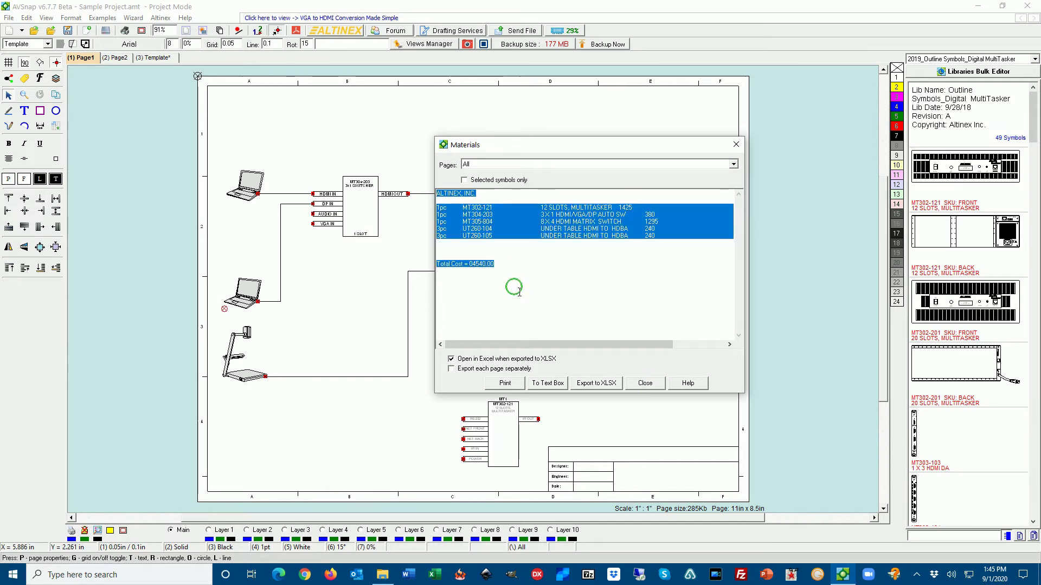
click(514, 287)
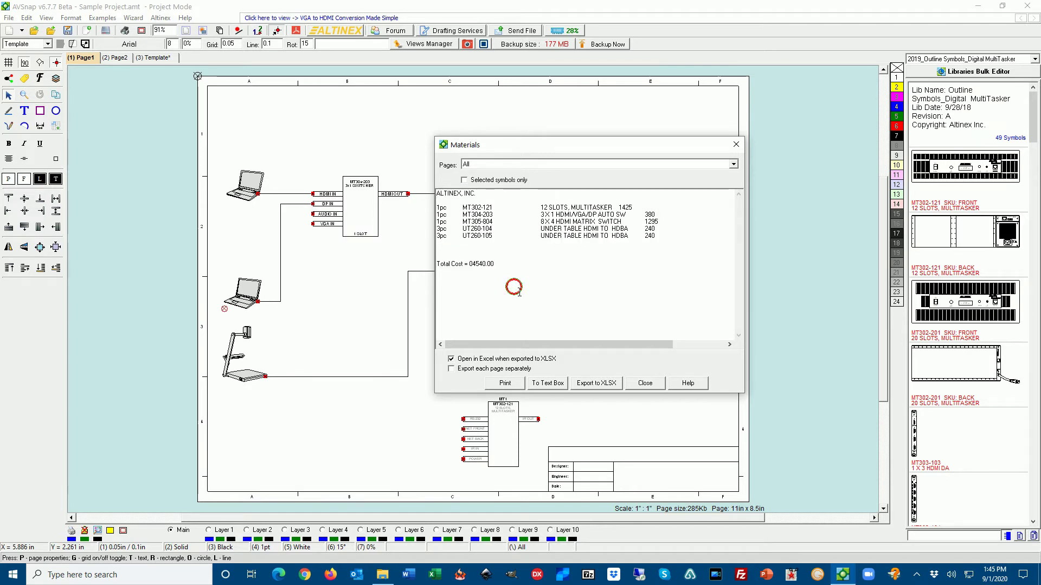
Place the materials list on the drawing as a text box at the top, font size 11.
click(545, 384)
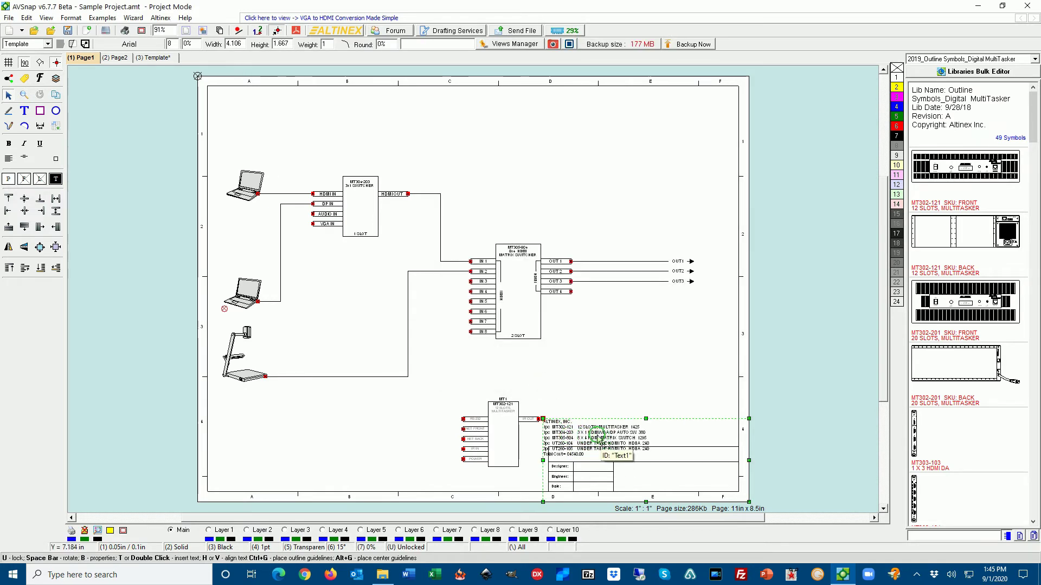
mouse_move(610, 439)
mouse_down()
mouse_move(584, 153)
mouse_move(542, 139)
mouse_up()
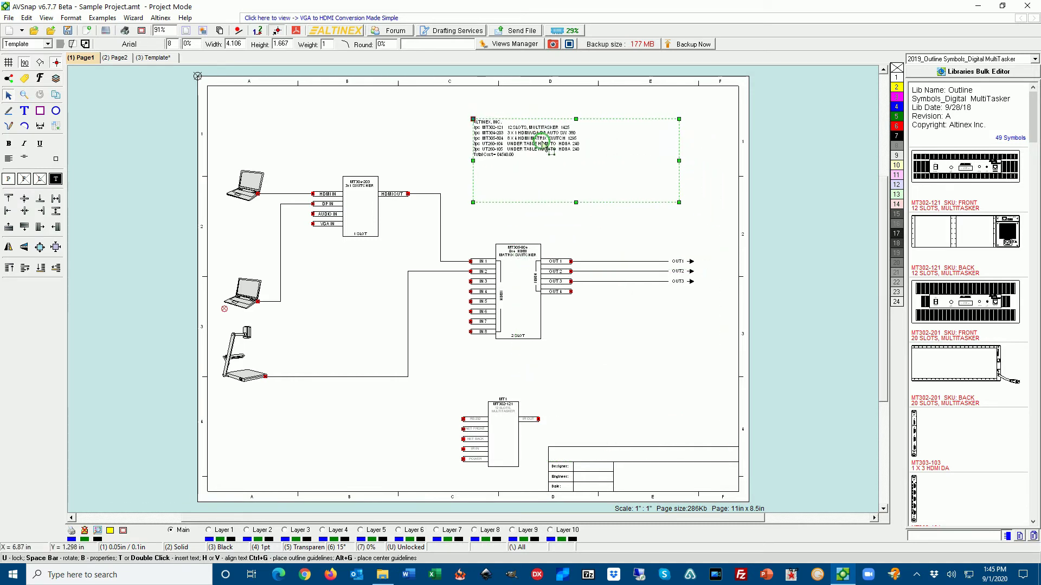
click(173, 44)
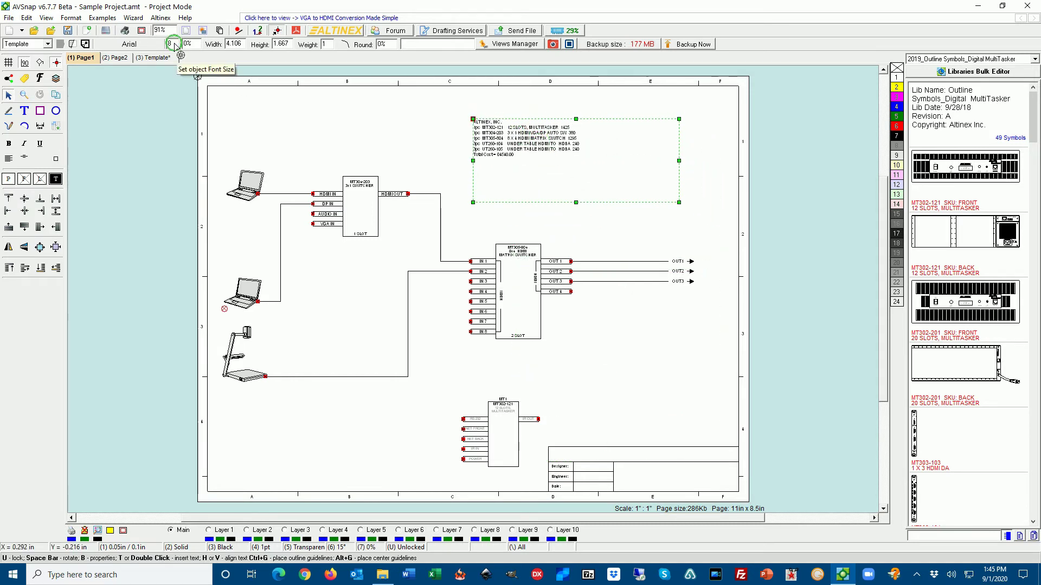
text(11)
key(Return)
Widen the materials text box to 5.8 in, reposition it, then delete it from the drawing.
scroll(174, 45, up, 4)
drag(680, 160, 764, 163)
drag(690, 181, 629, 160)
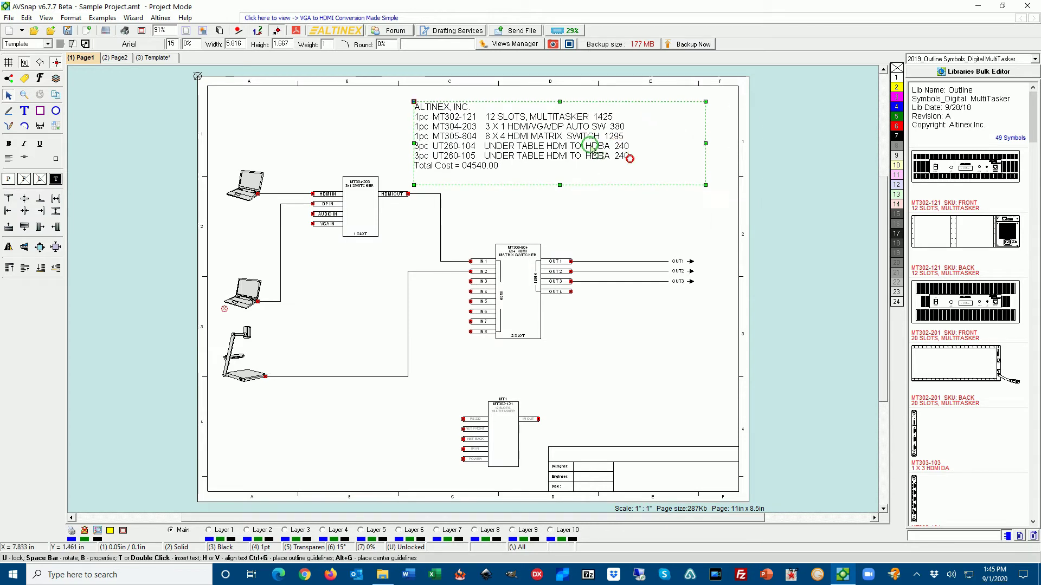
click(589, 201)
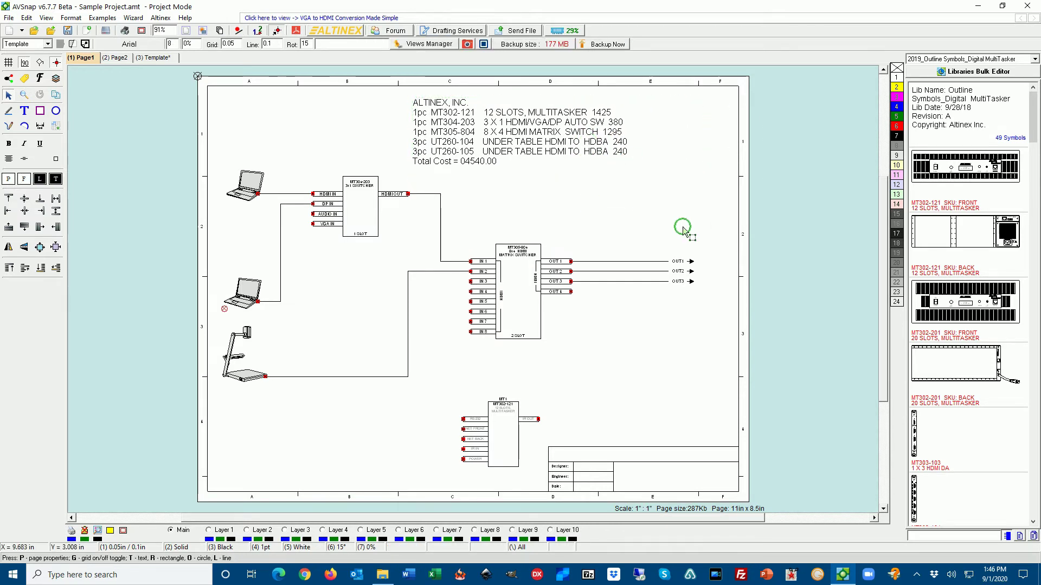
click(504, 149)
drag(504, 149, 513, 151)
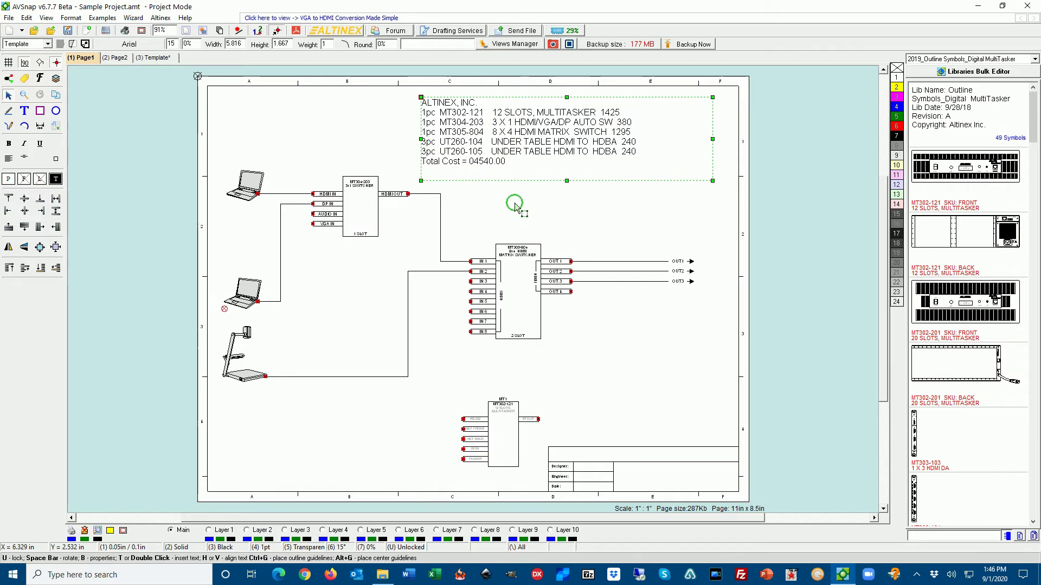
key(Delete)
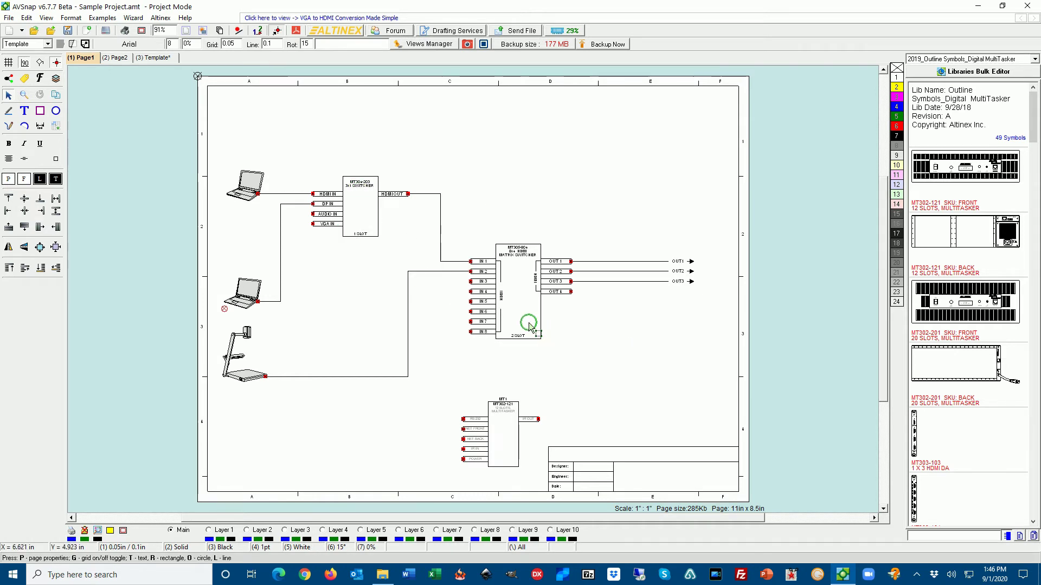
Tick 'Do not show in List of Materials' for the MT304-203 switcher card and confirm.
double_click(378, 213)
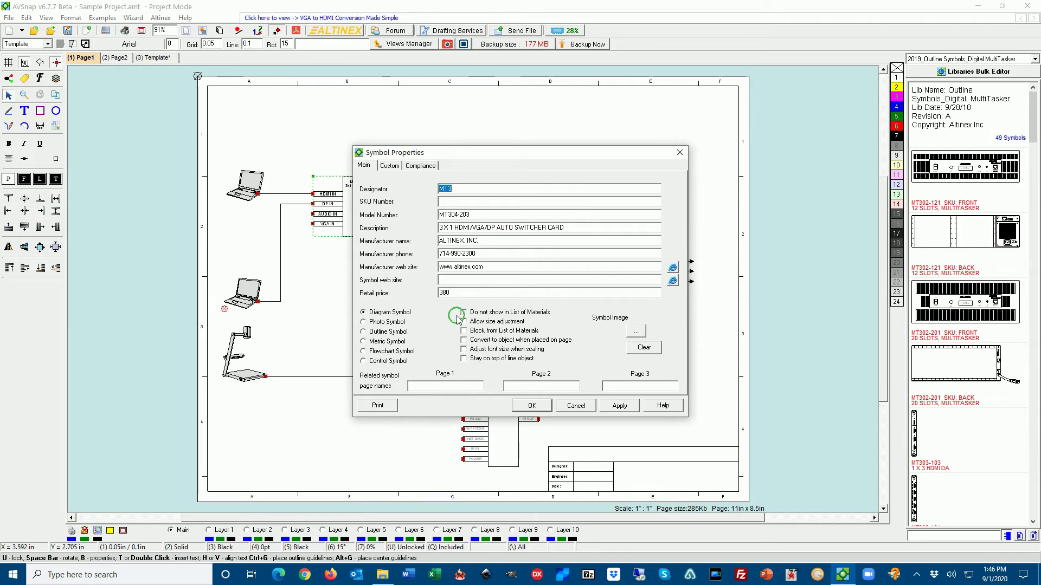
drag(497, 153, 565, 122)
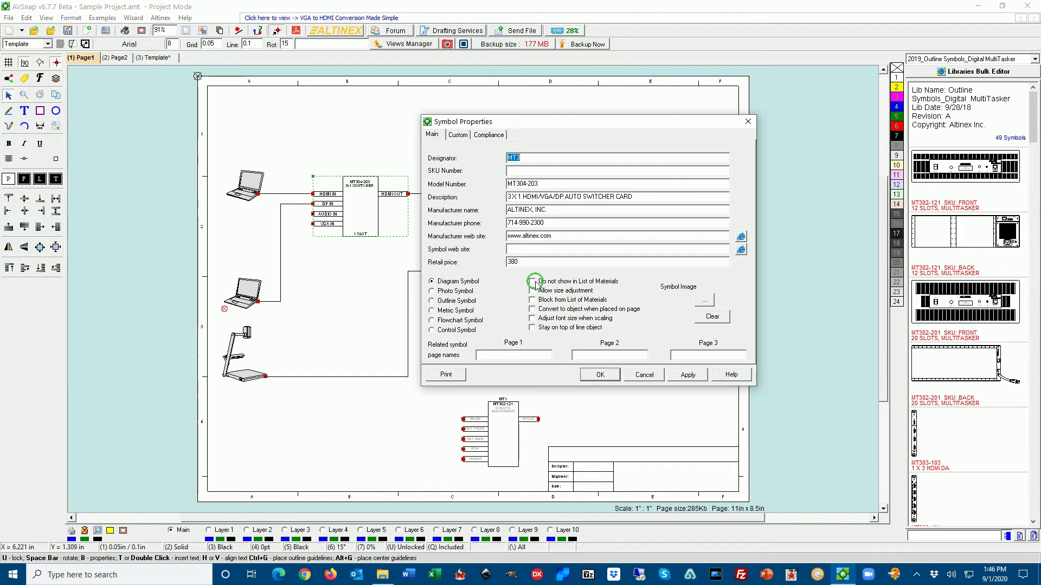
click(533, 282)
click(601, 374)
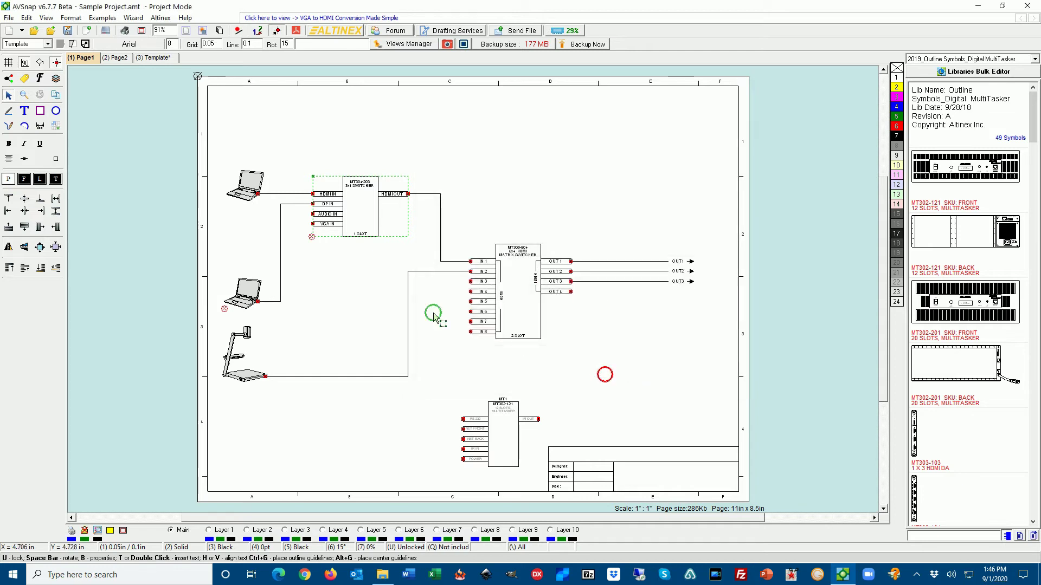
scroll(311, 239, up, 5)
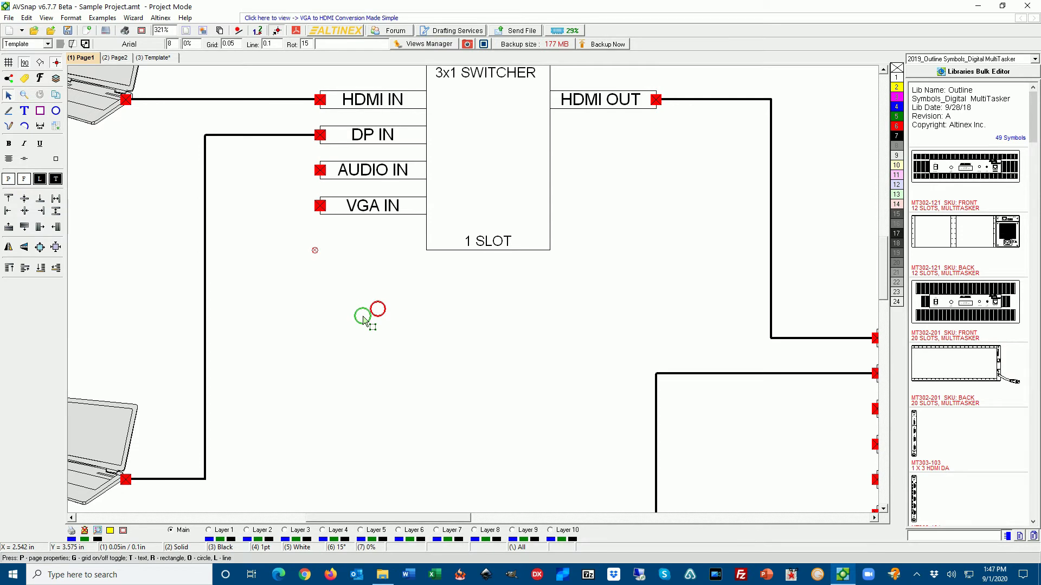
scroll(364, 316, down, 2)
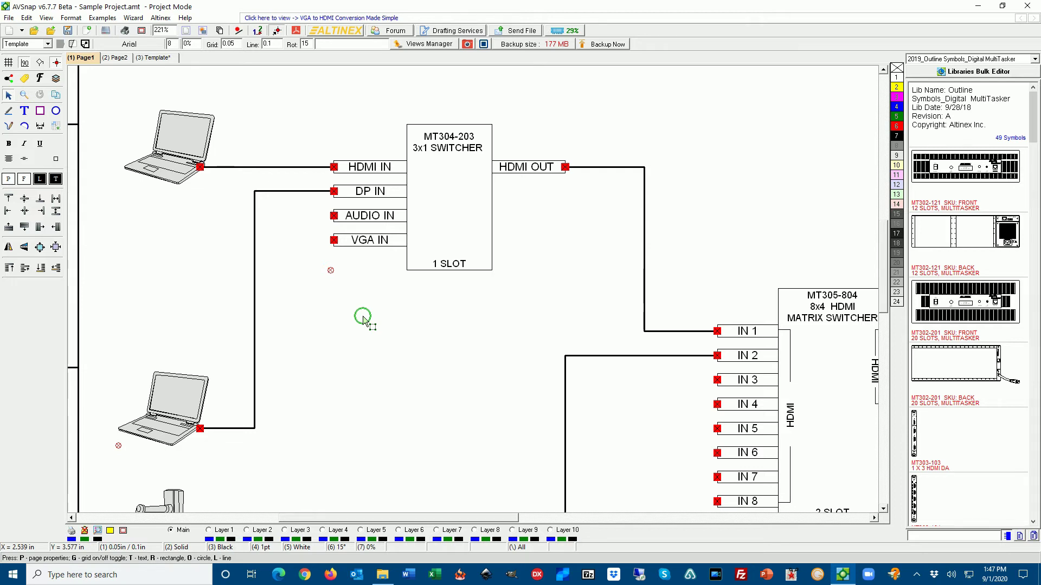
scroll(363, 317, down, 2)
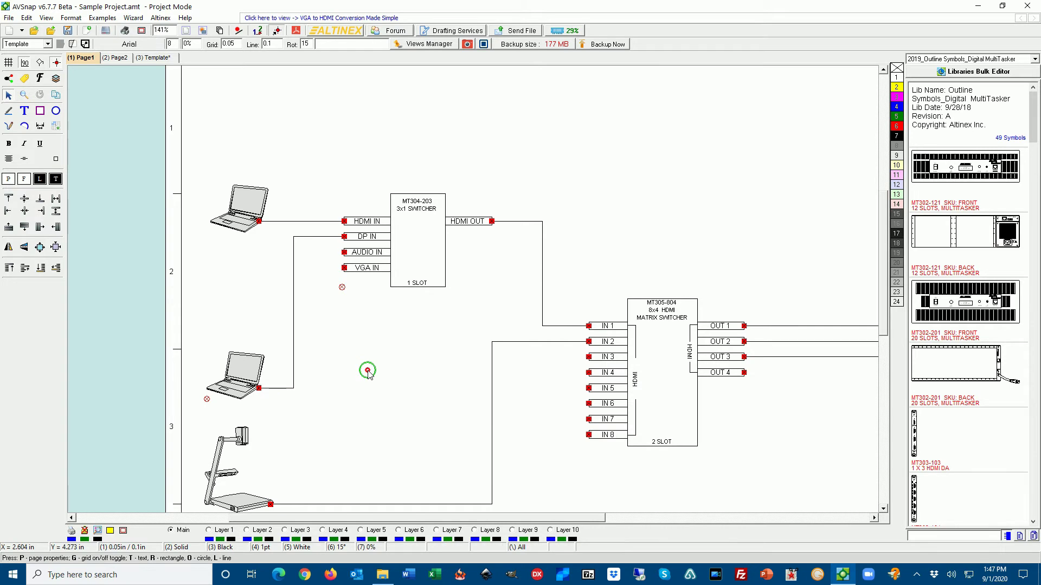
scroll(368, 373, down, 2)
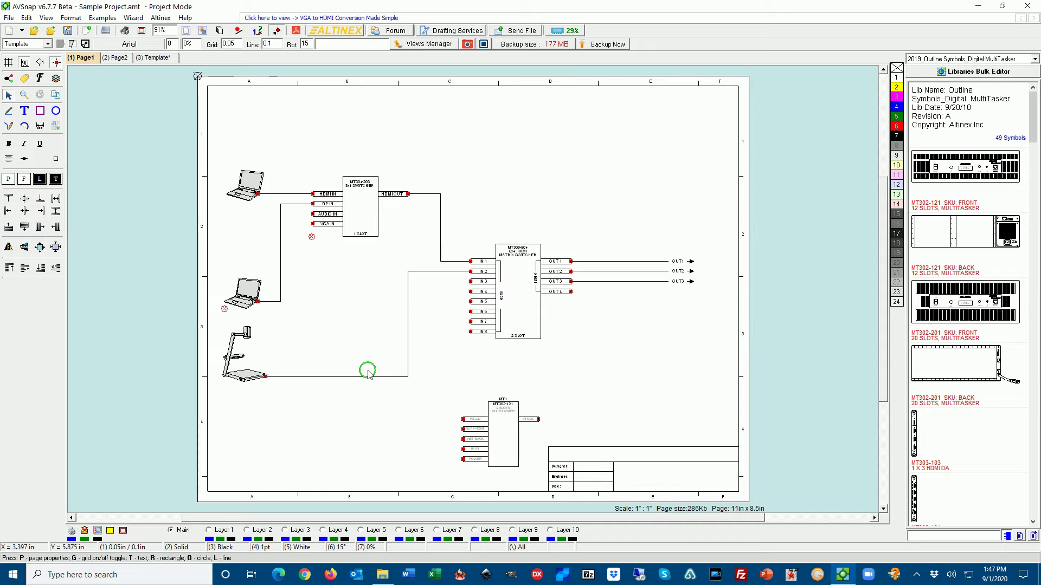
double_click(343, 215)
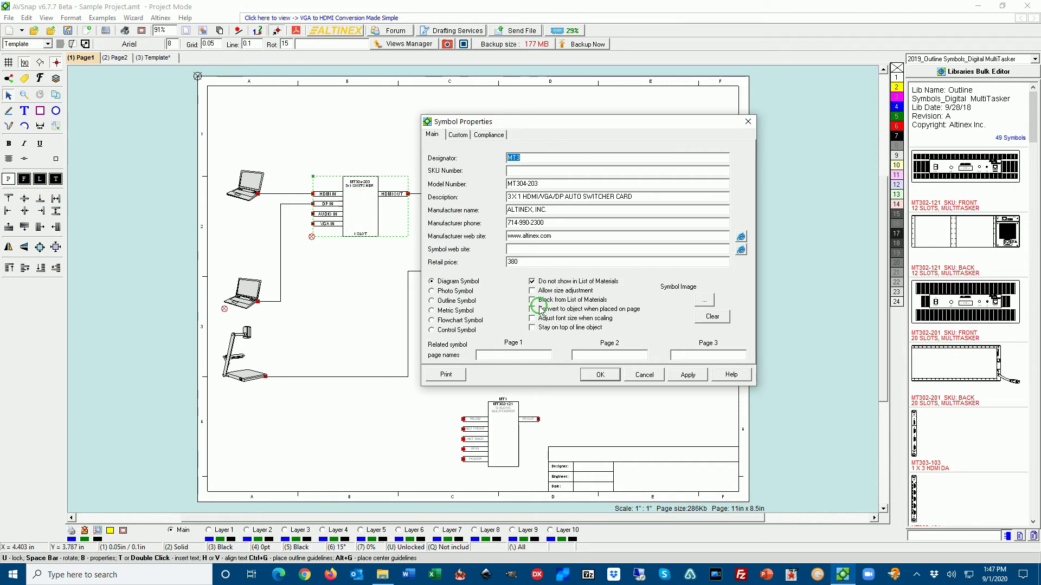
Apply 'Block from List of Materials' to MT304-203, then untick both exclusion options and confirm.
click(531, 301)
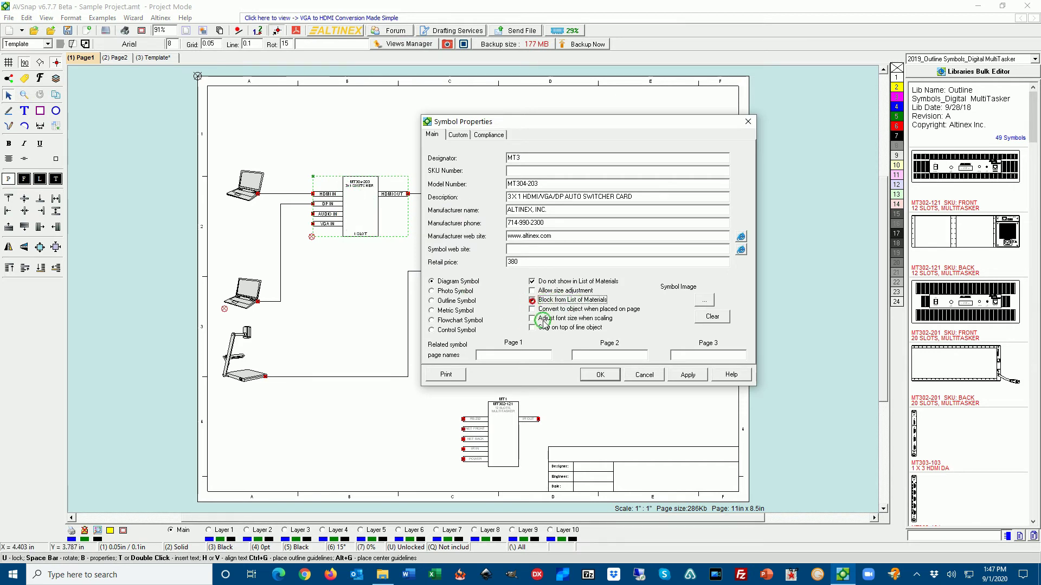
click(693, 375)
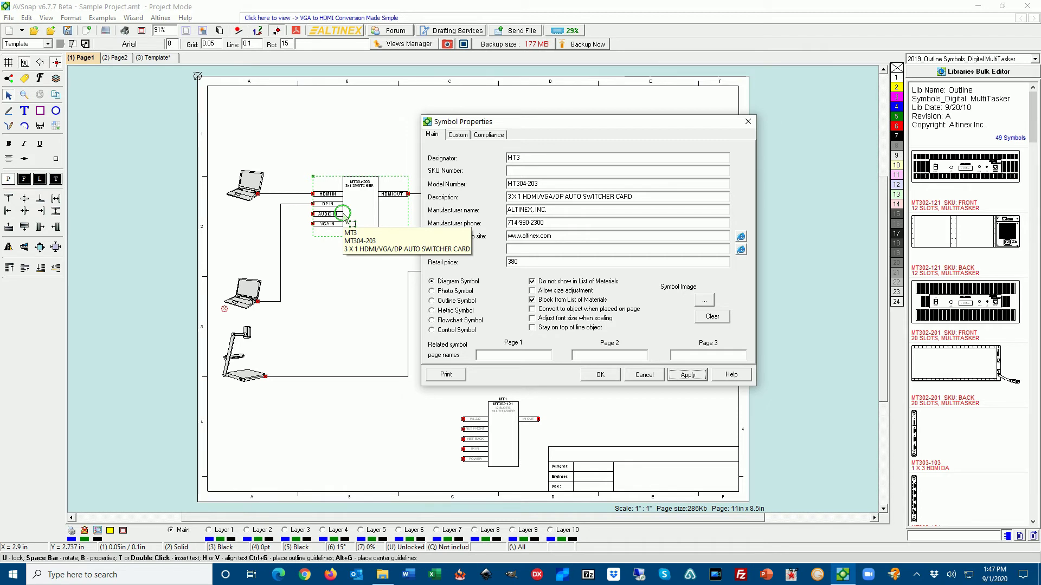
click(532, 299)
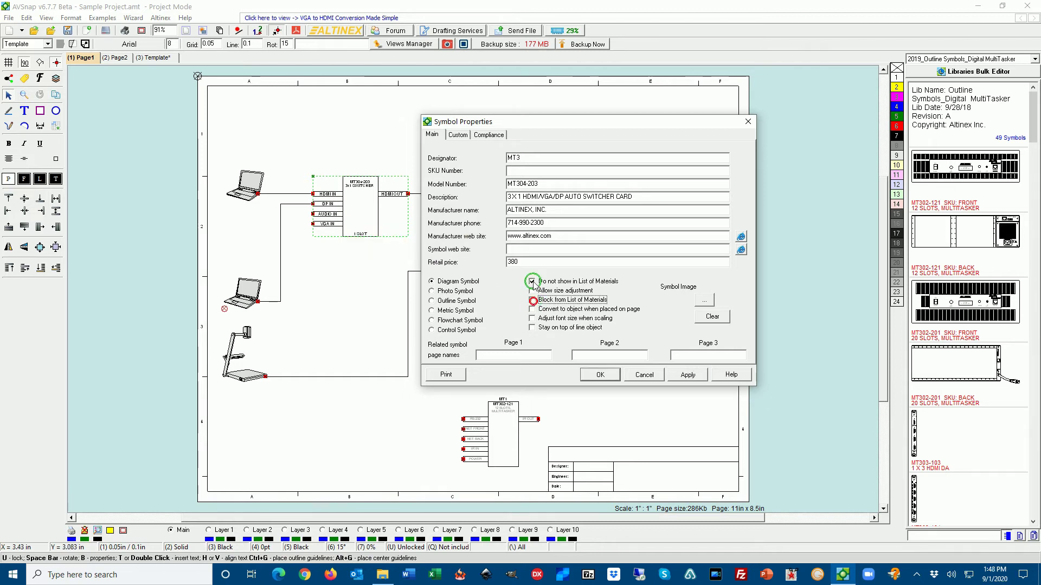
click(533, 282)
click(600, 374)
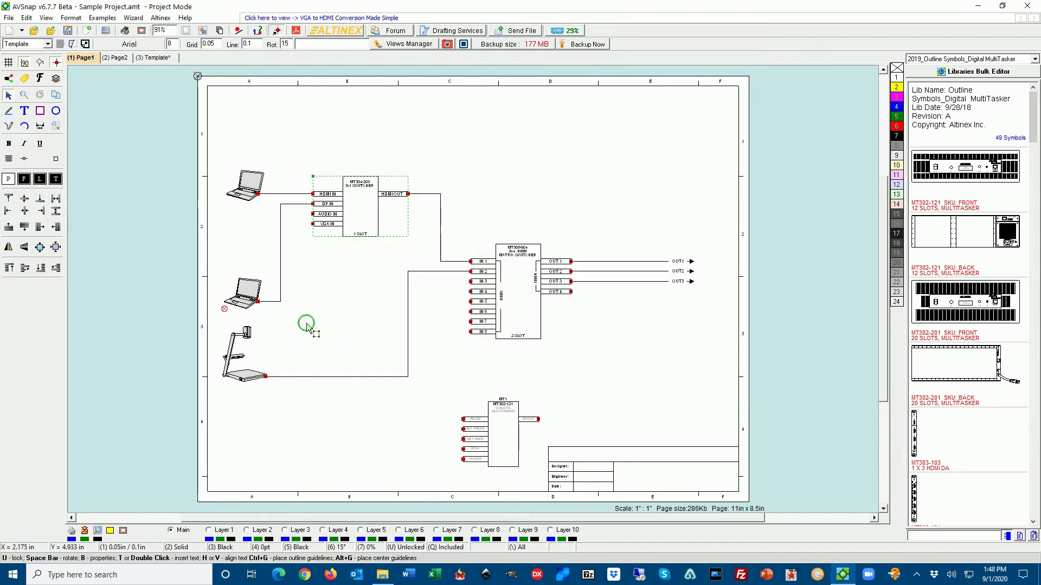
scroll(169, 186, up, 1)
Clear the materials-list exclusion options on the DELL1000 and DELL2000 laptop symbols.
scroll(169, 187, up, 2)
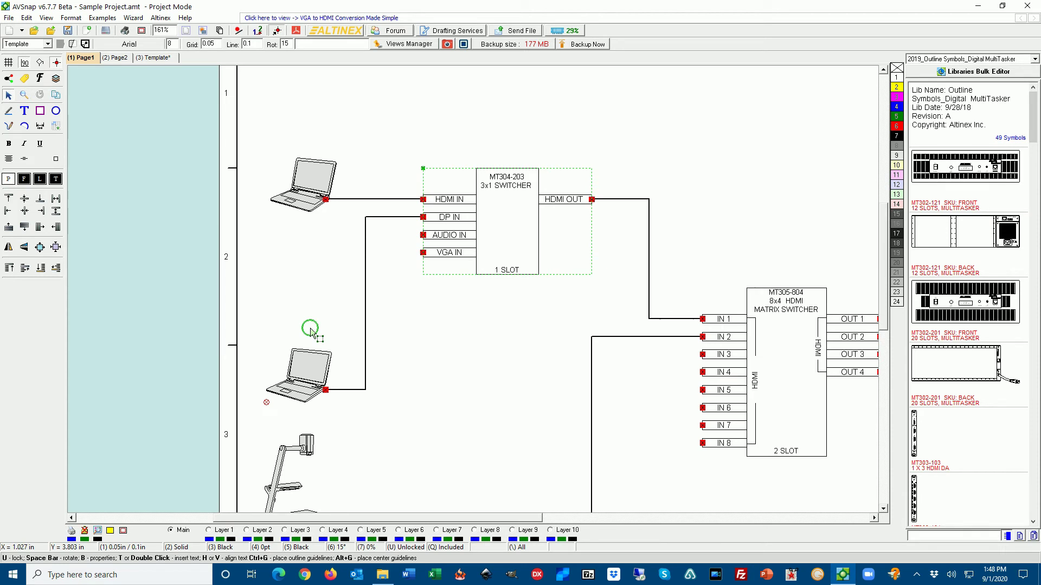
double_click(301, 198)
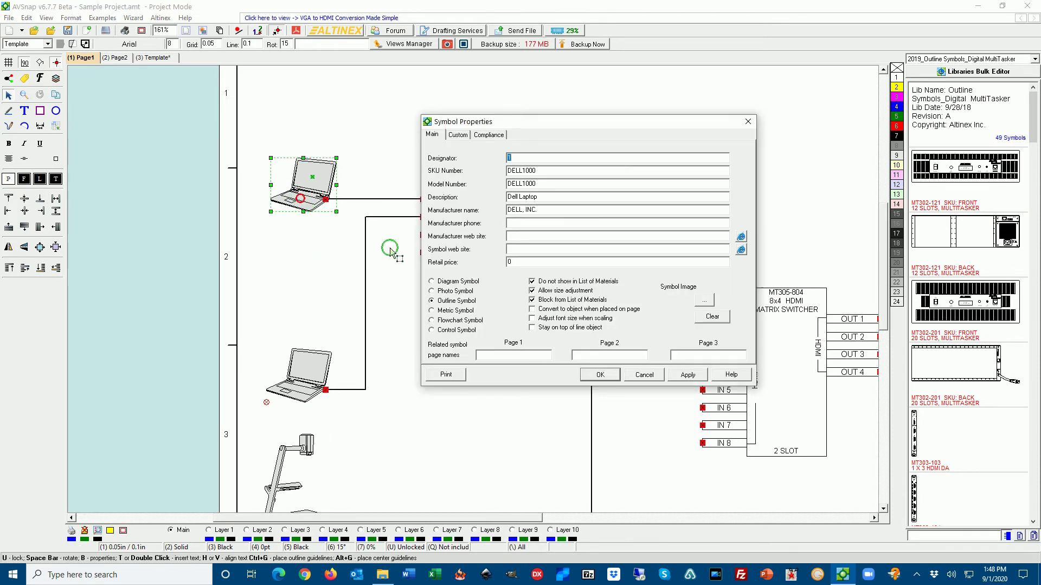
click(532, 281)
click(532, 299)
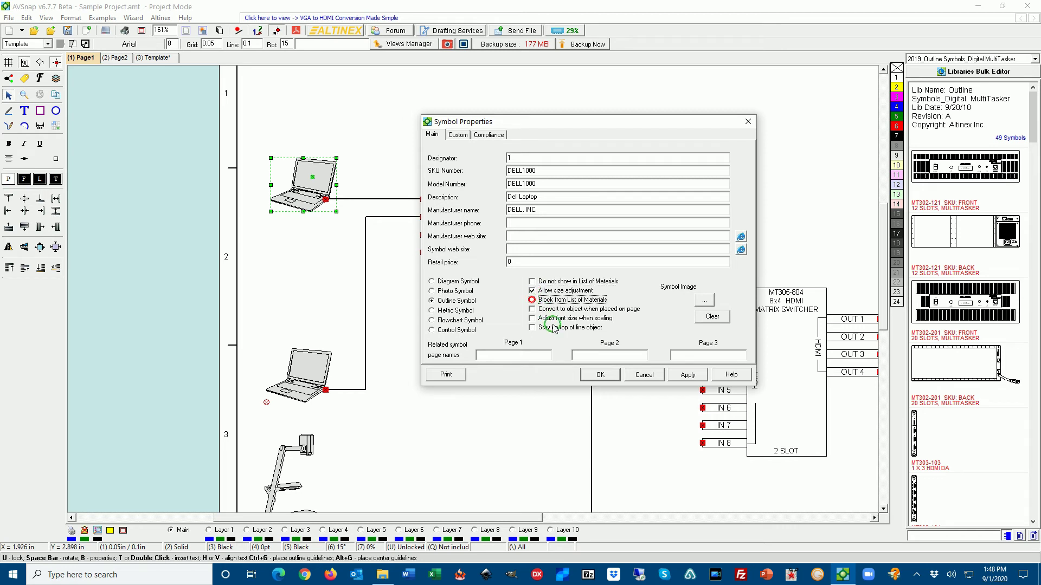
click(601, 374)
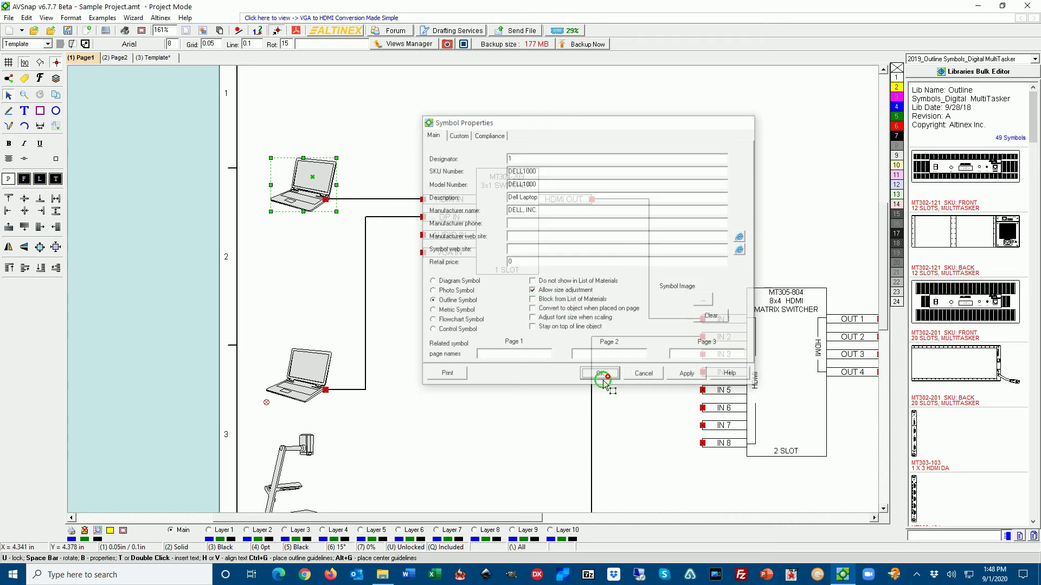
double_click(312, 377)
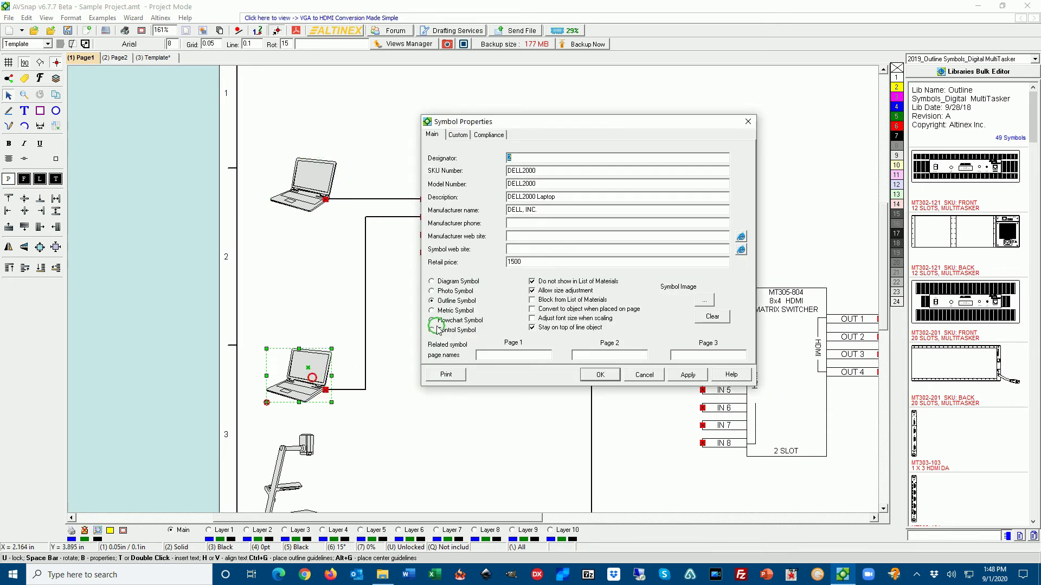
click(532, 281)
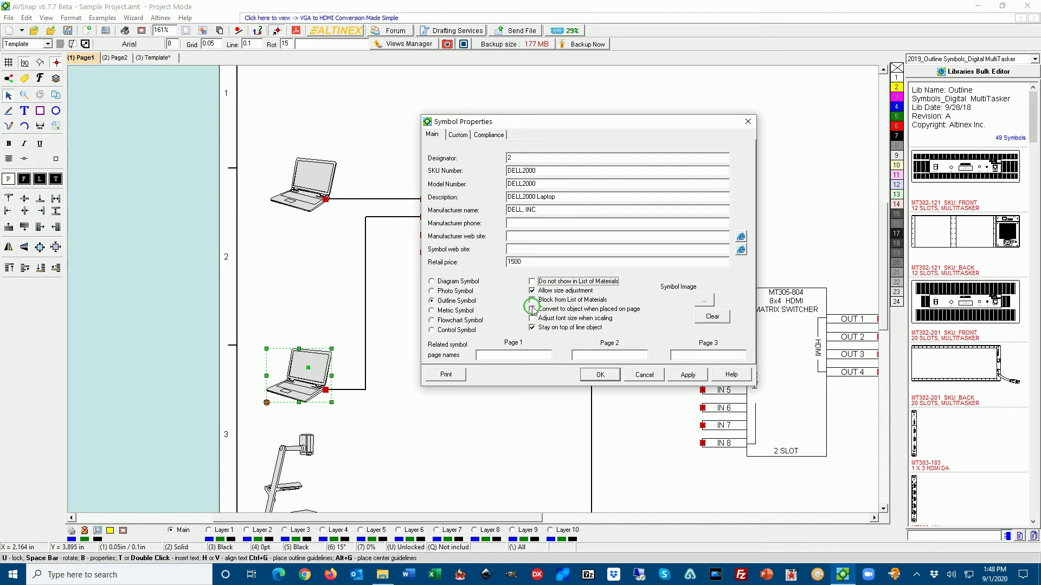
click(599, 375)
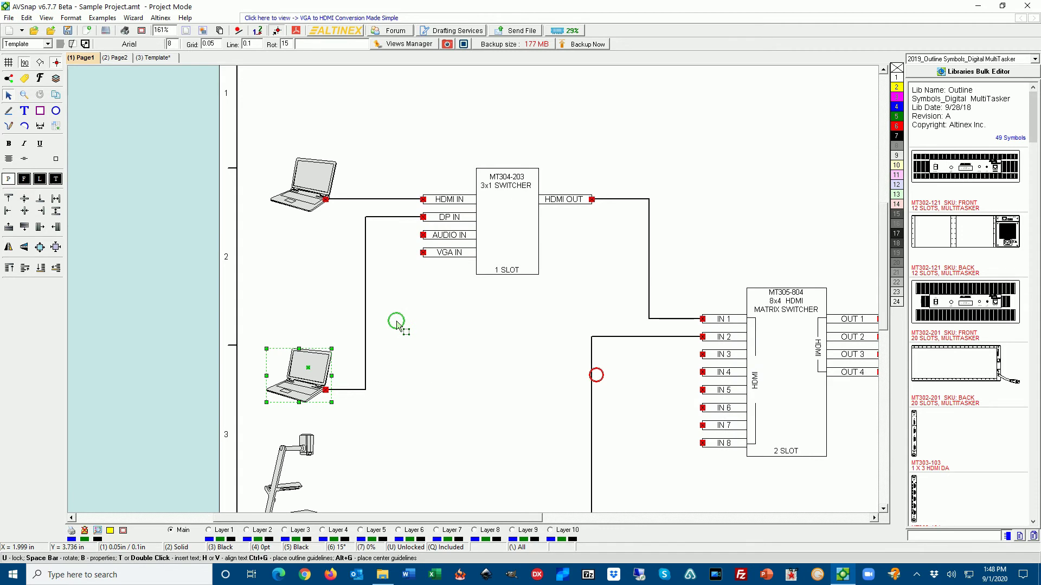
Untick both materials-list exclusion options on the WolfVision document camera and confirm.
scroll(395, 325, down, 3)
double_click(335, 396)
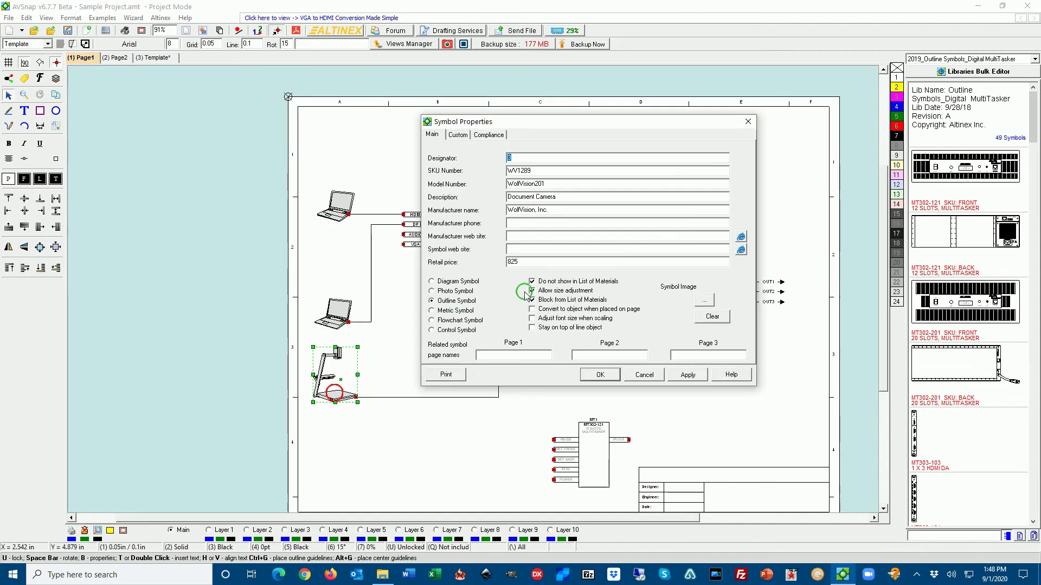
click(531, 281)
click(532, 299)
click(597, 375)
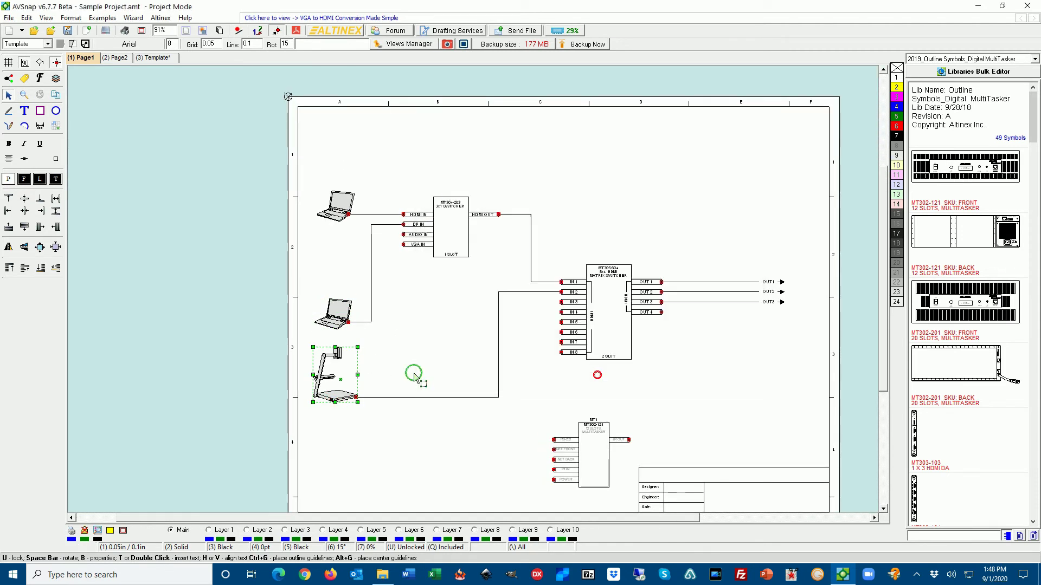
click(422, 355)
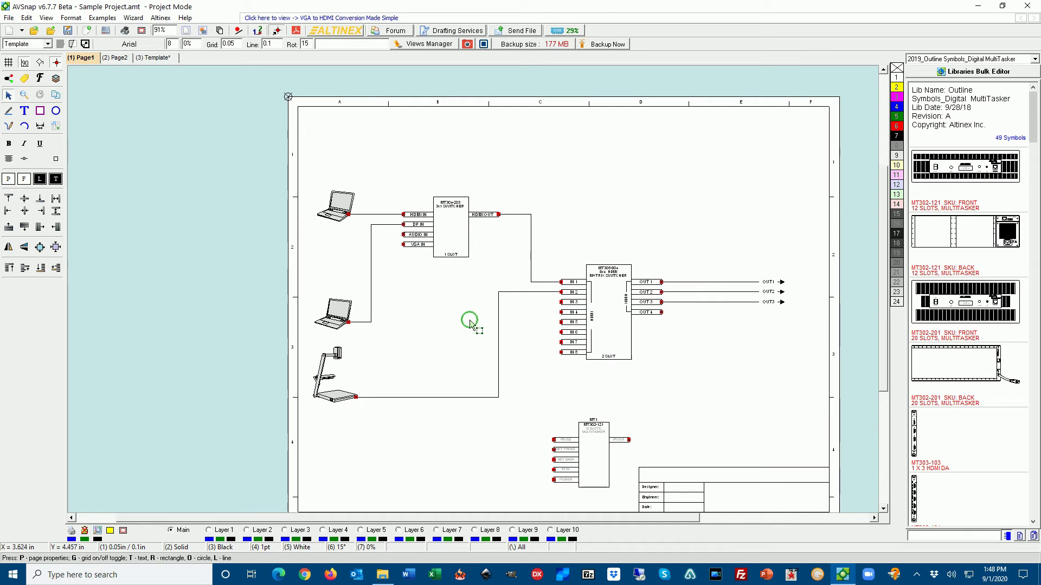
key(m)
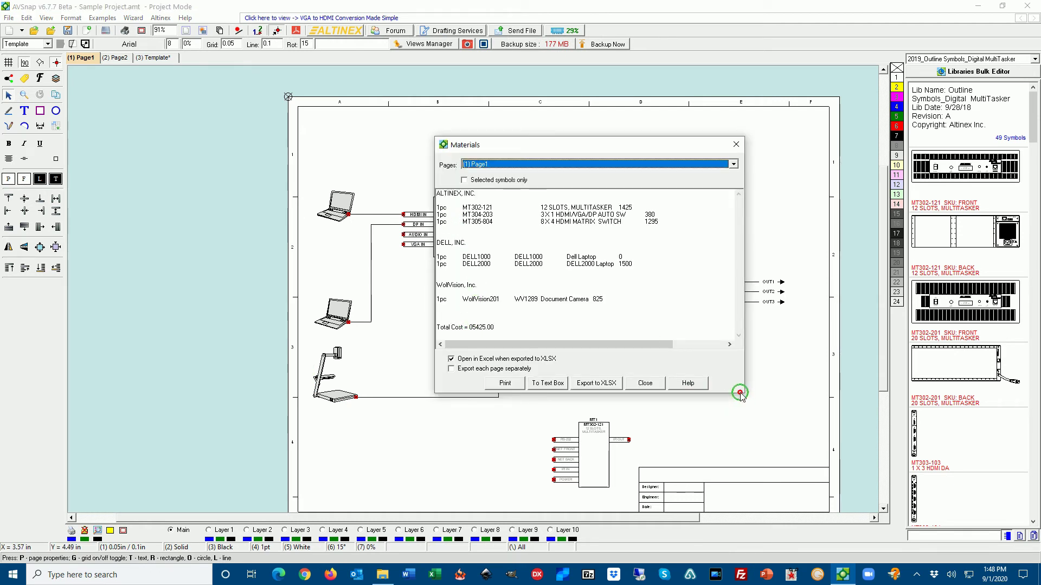
drag(742, 394, 835, 451)
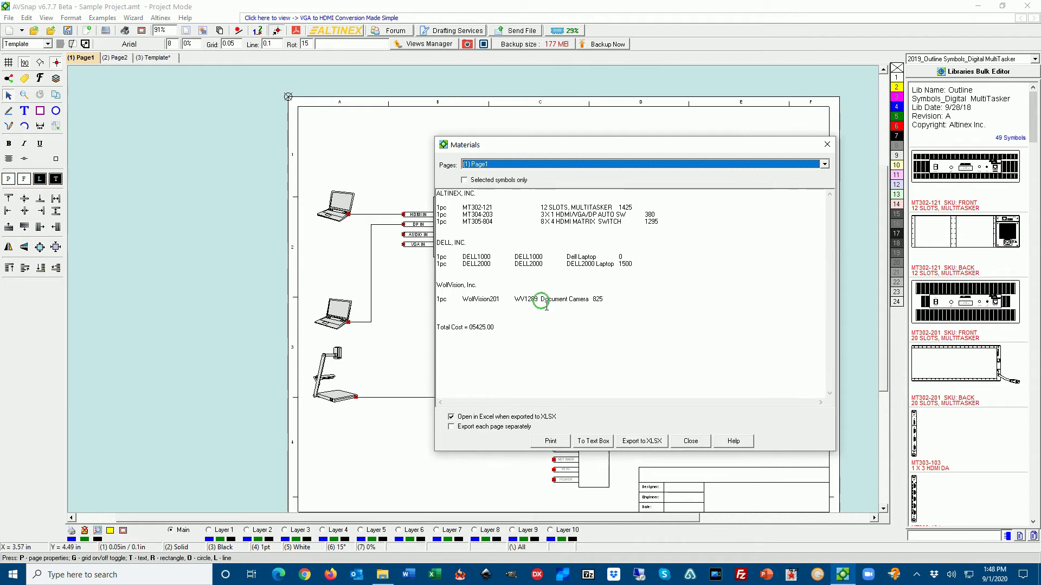
triple_click(472, 242)
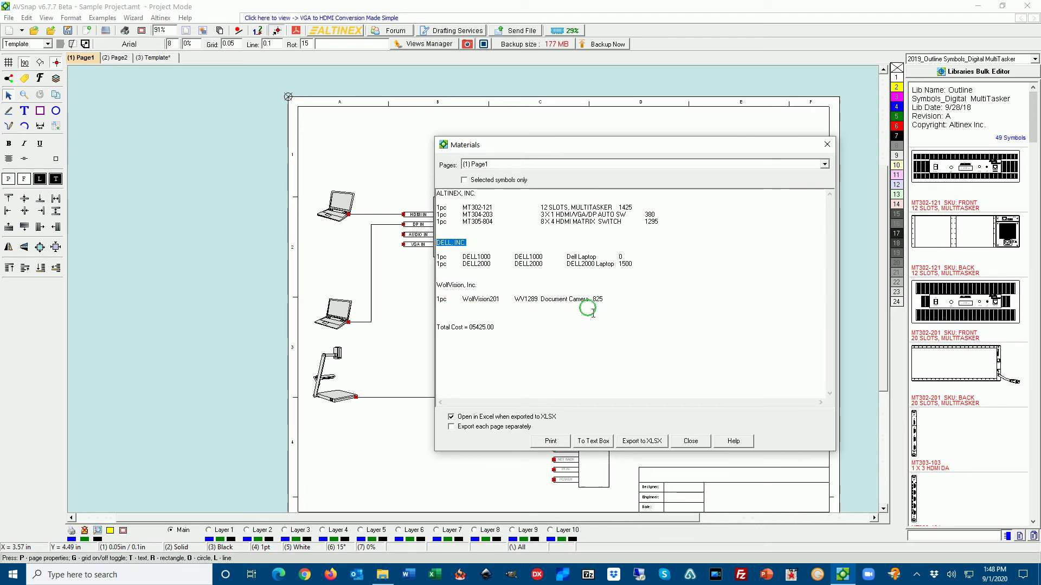
drag(590, 300, 606, 304)
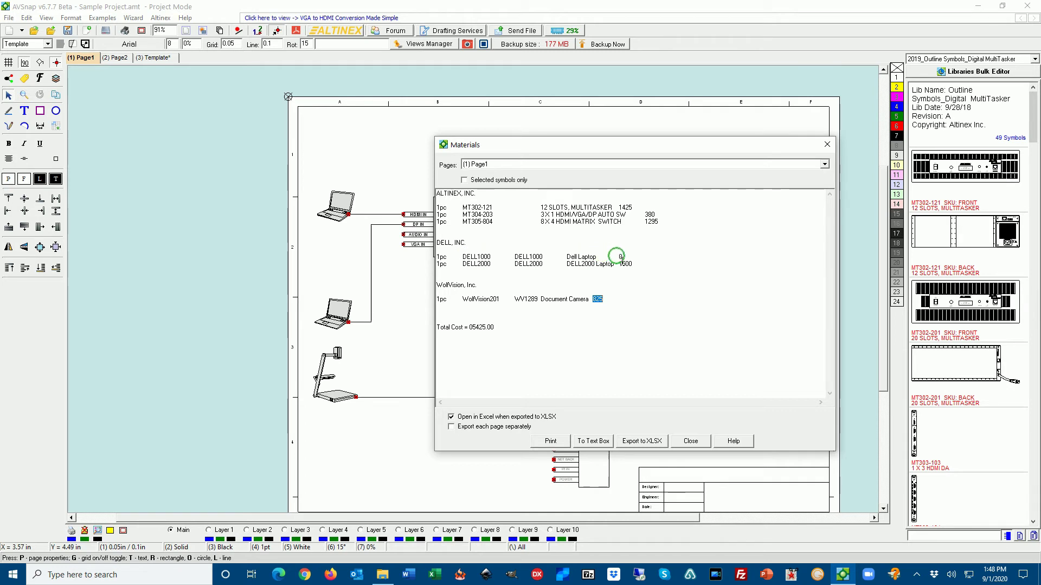
click(690, 441)
Set the DELL1000 laptop's retail price to 456 and verify it in the materials list.
double_click(337, 219)
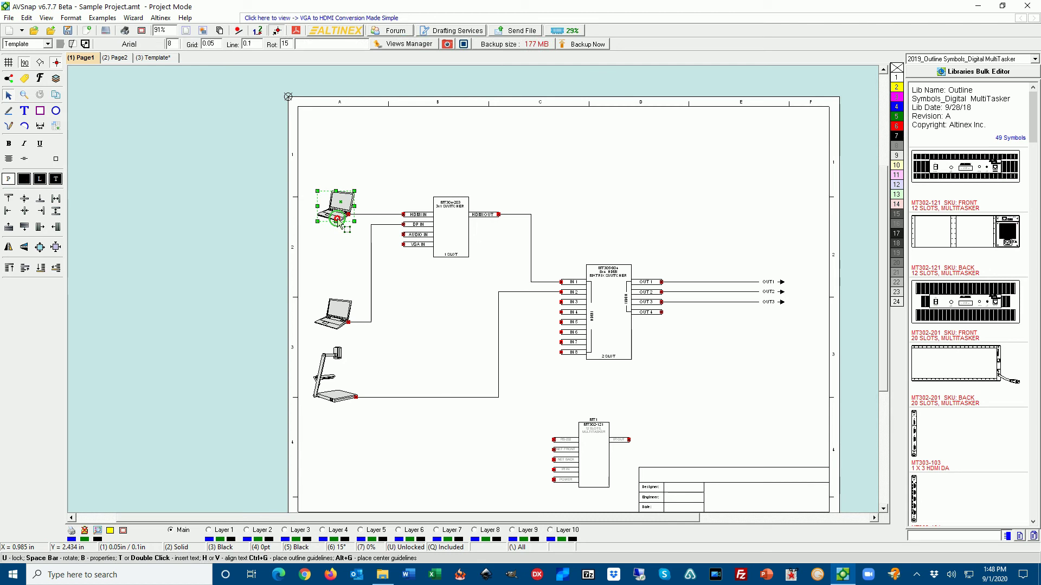
double_click(521, 261)
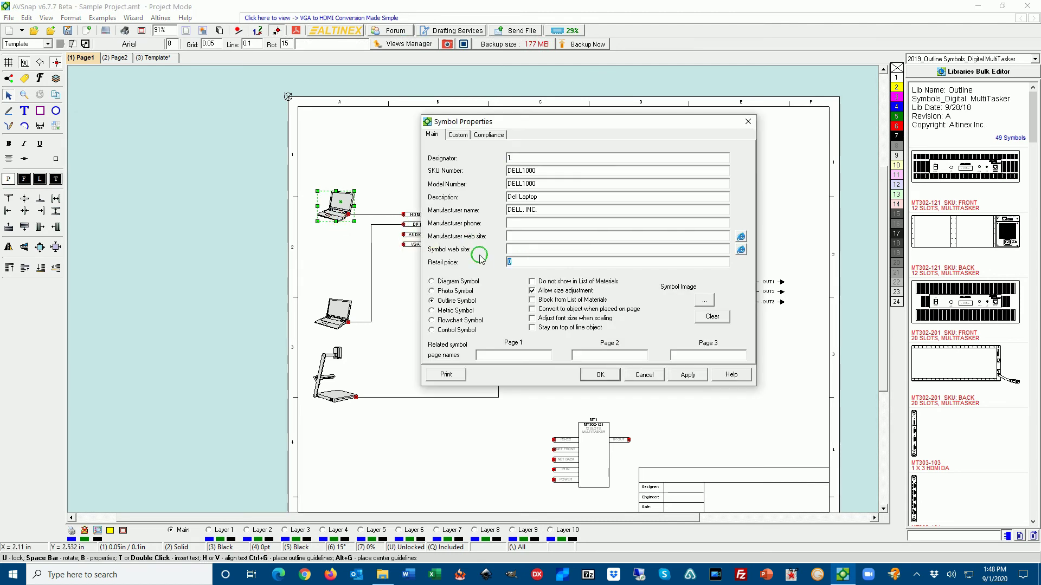
click(687, 374)
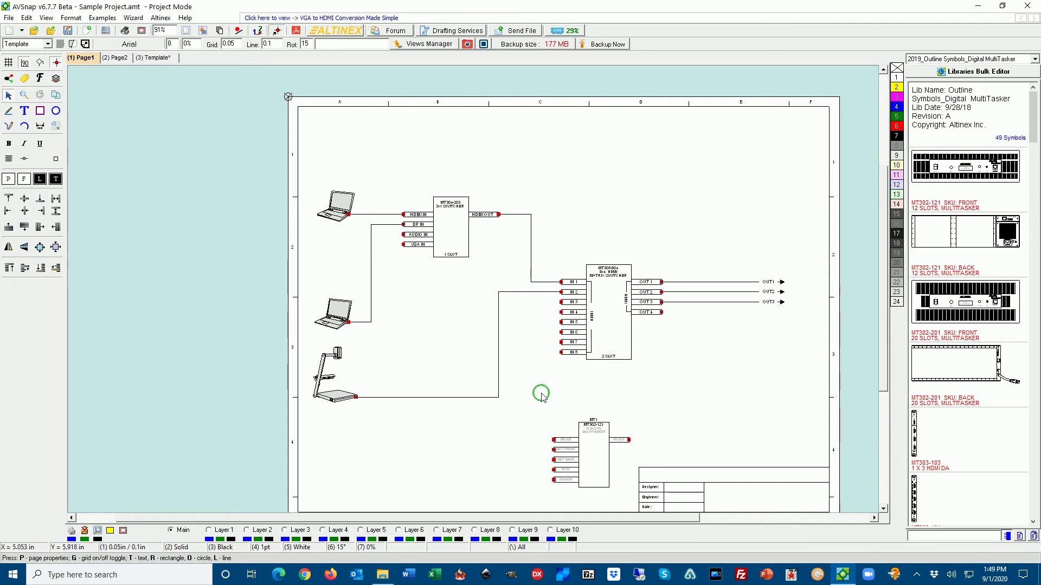
key(ctrl+m)
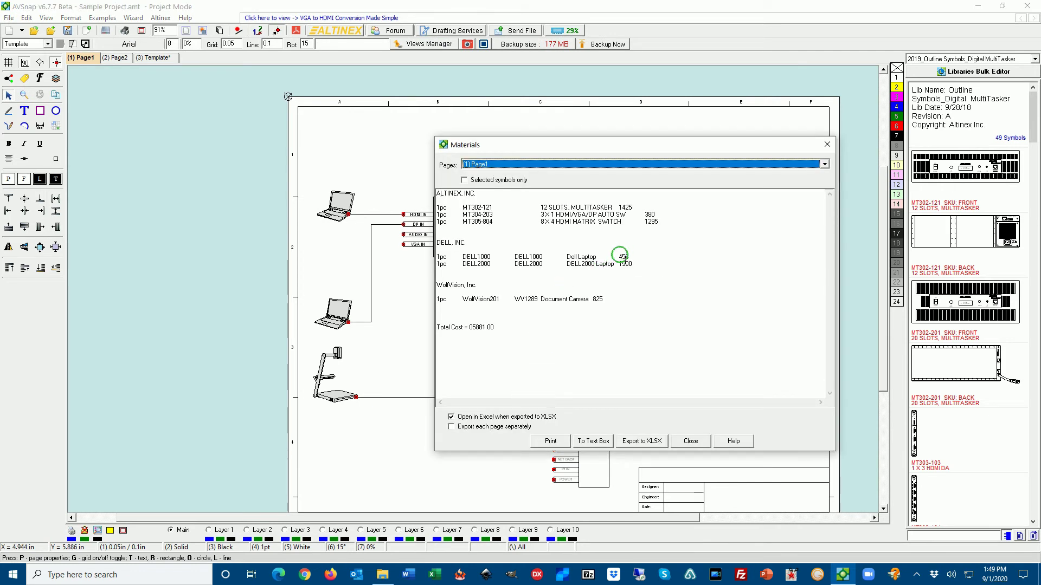
double_click(623, 256)
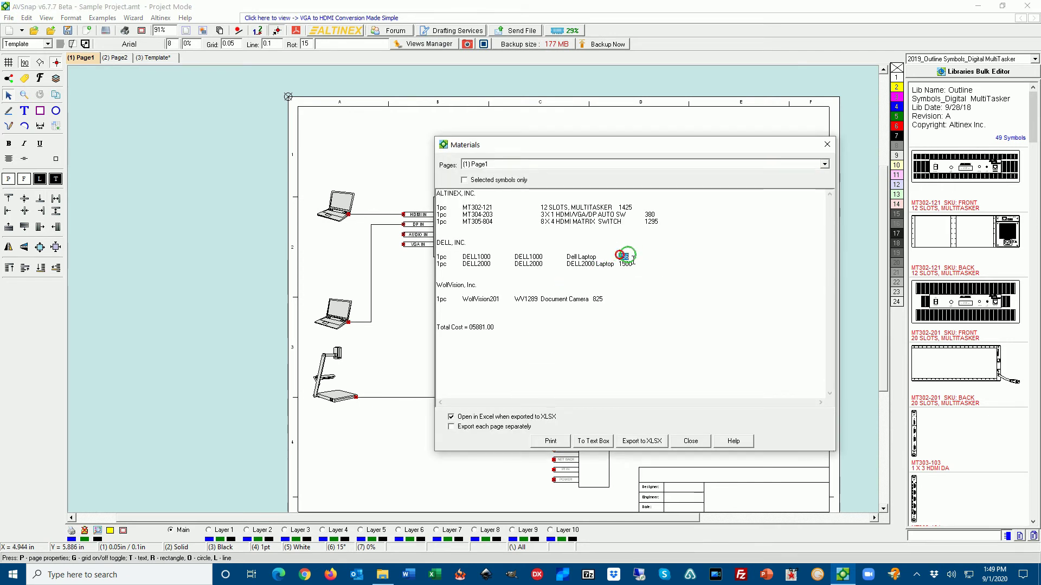
Place the materials list on the page as a text box, resize it, then delete it.
click(590, 441)
drag(675, 392, 618, 152)
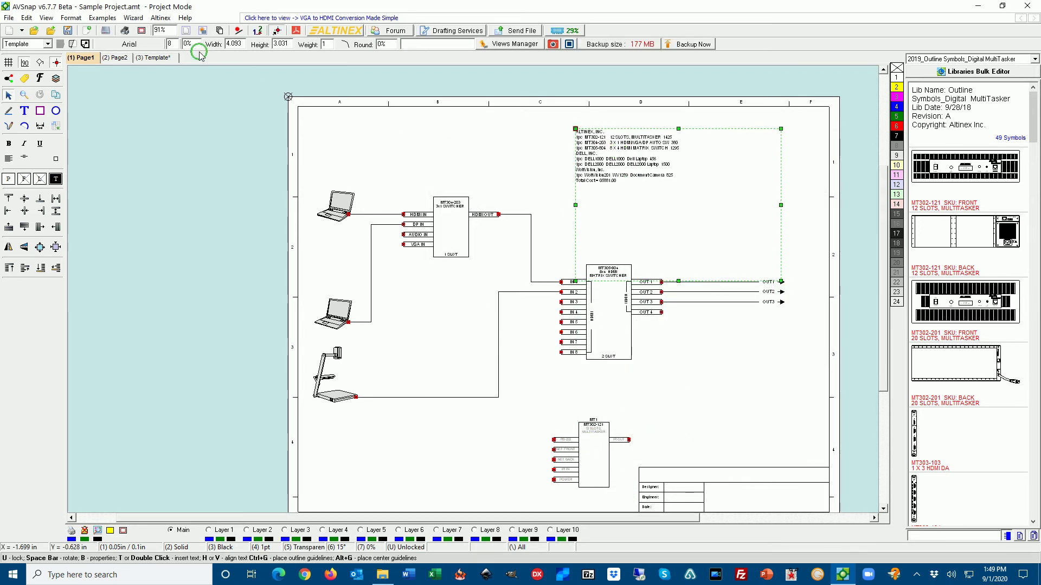
scroll(177, 46, down, 4)
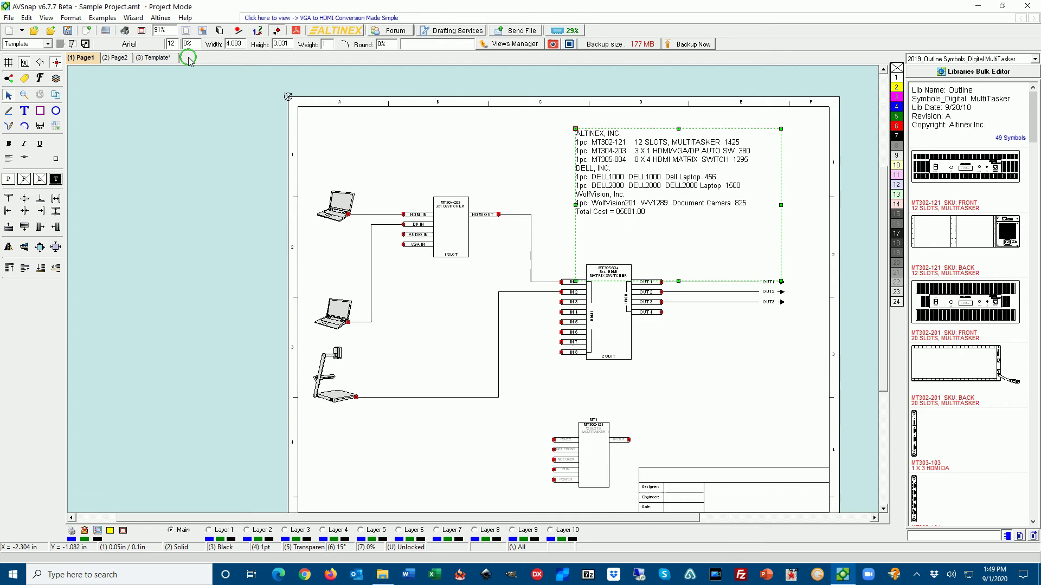
drag(575, 205, 534, 205)
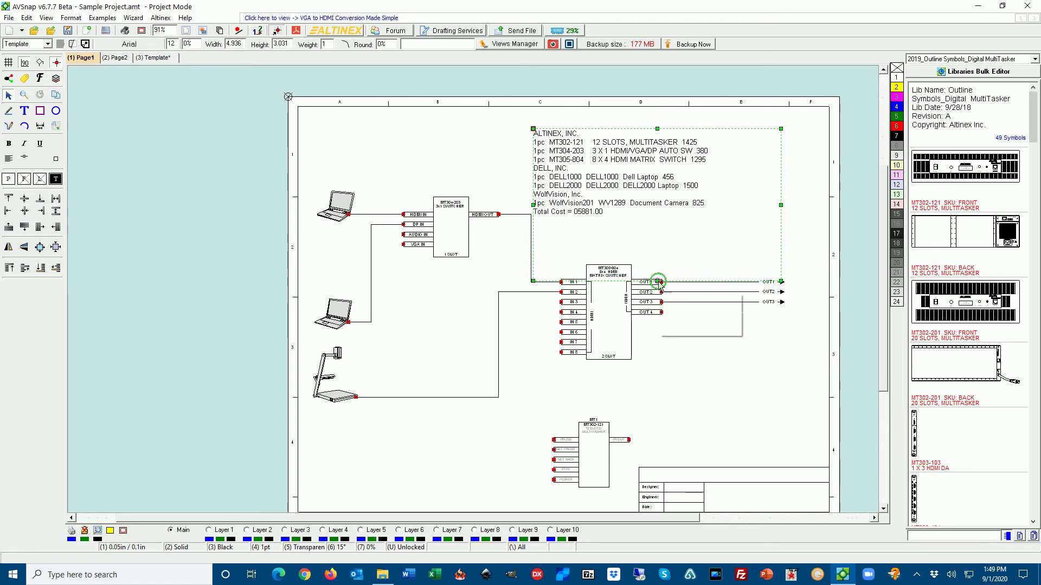
drag(657, 282, 626, 233)
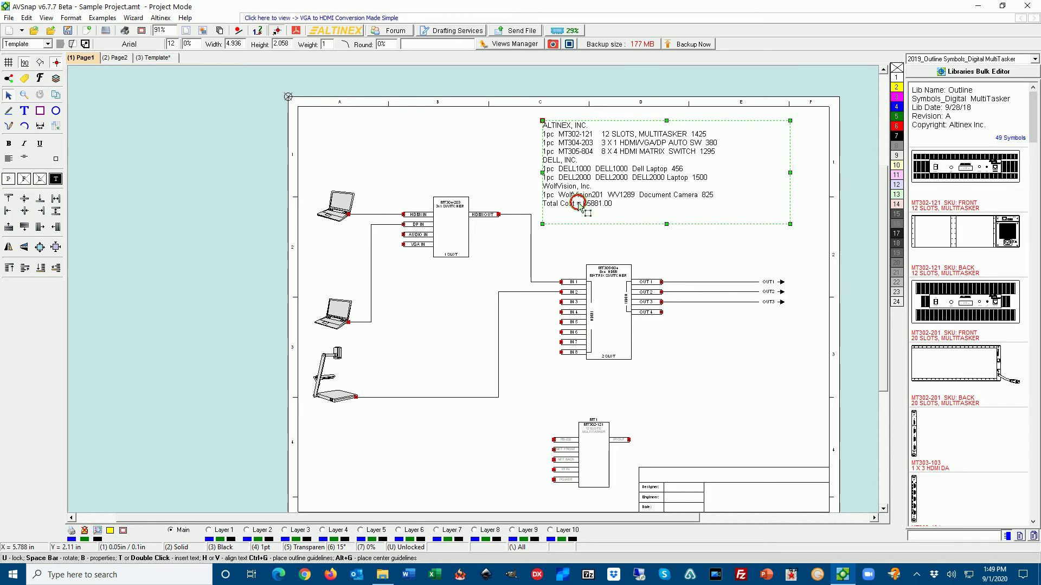
key(Delete)
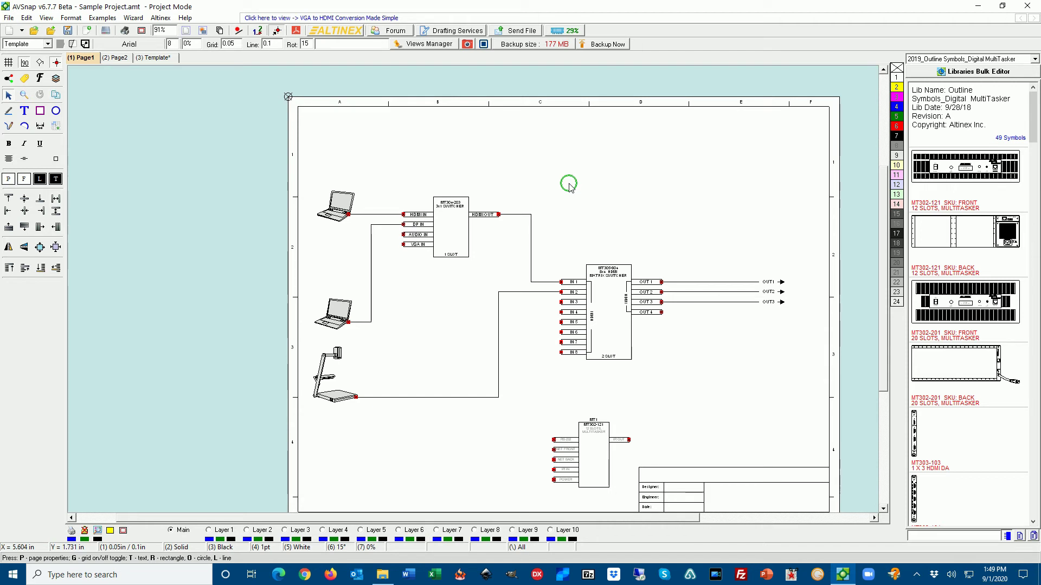
key(m)
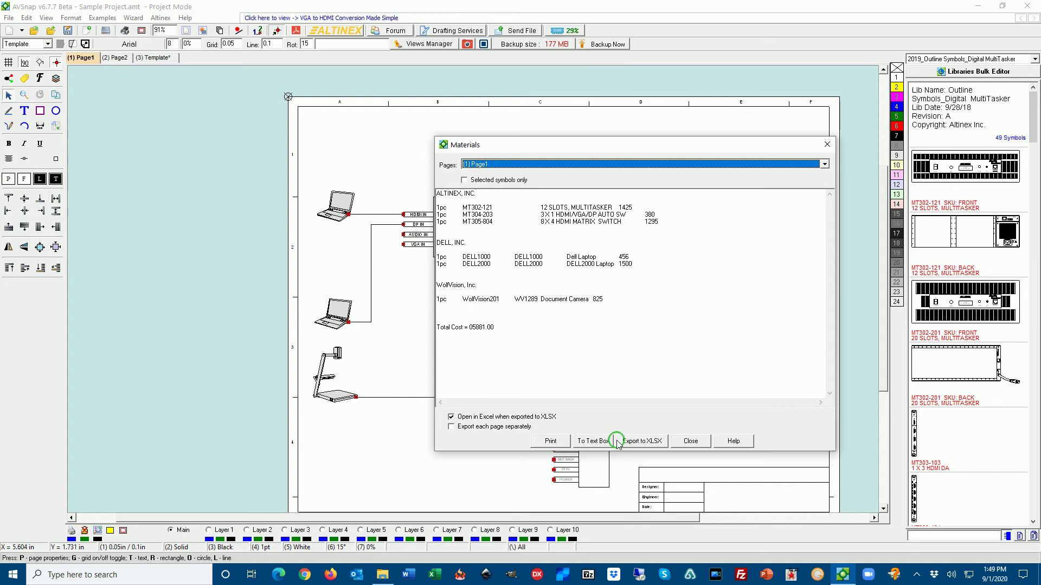
List materials from all pages (total 07321.00) and save them as materials.xlsx on the Desktop.
click(474, 164)
click(470, 174)
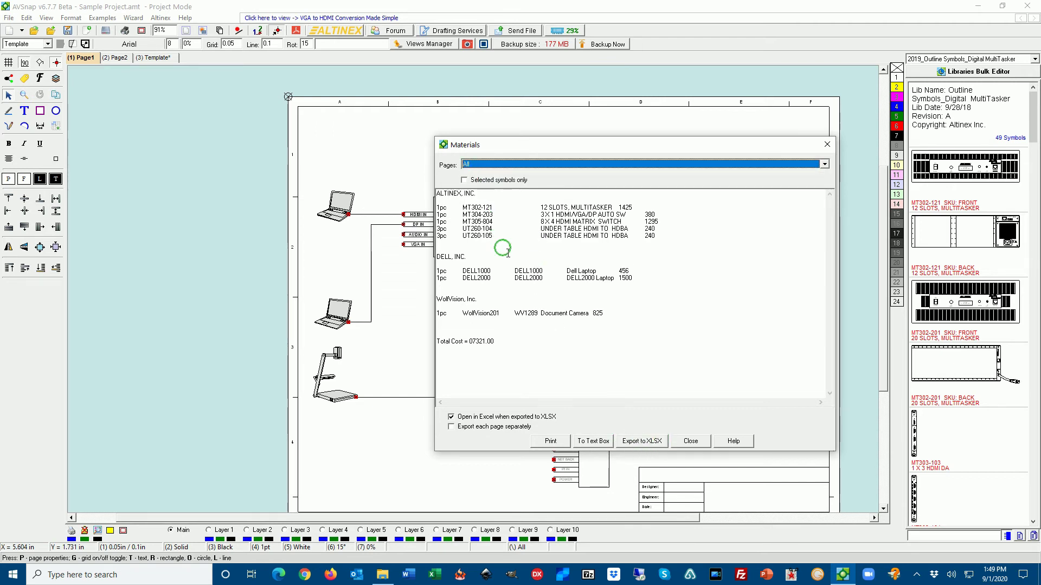
click(631, 444)
click(394, 197)
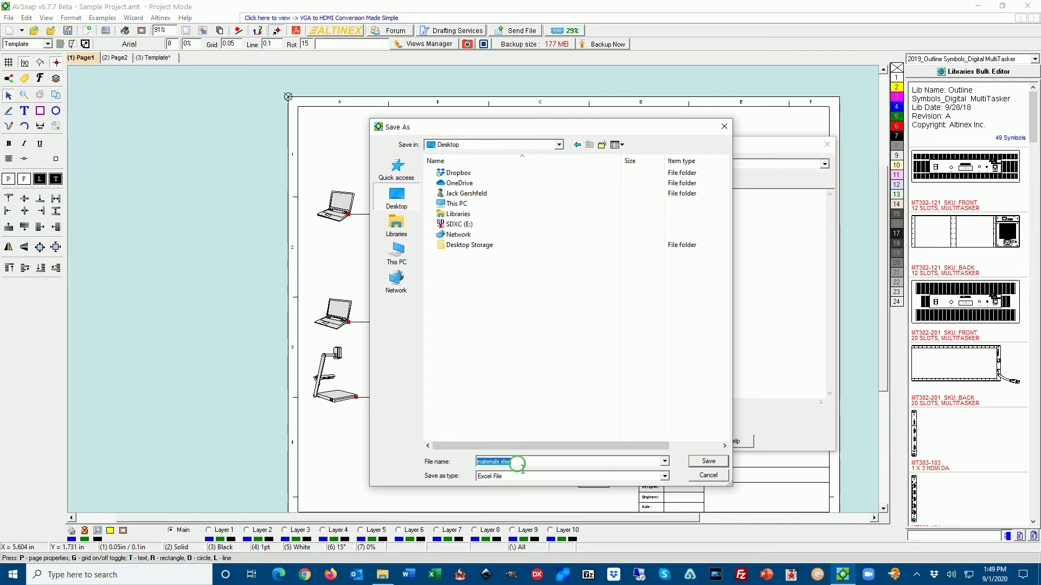
click(709, 461)
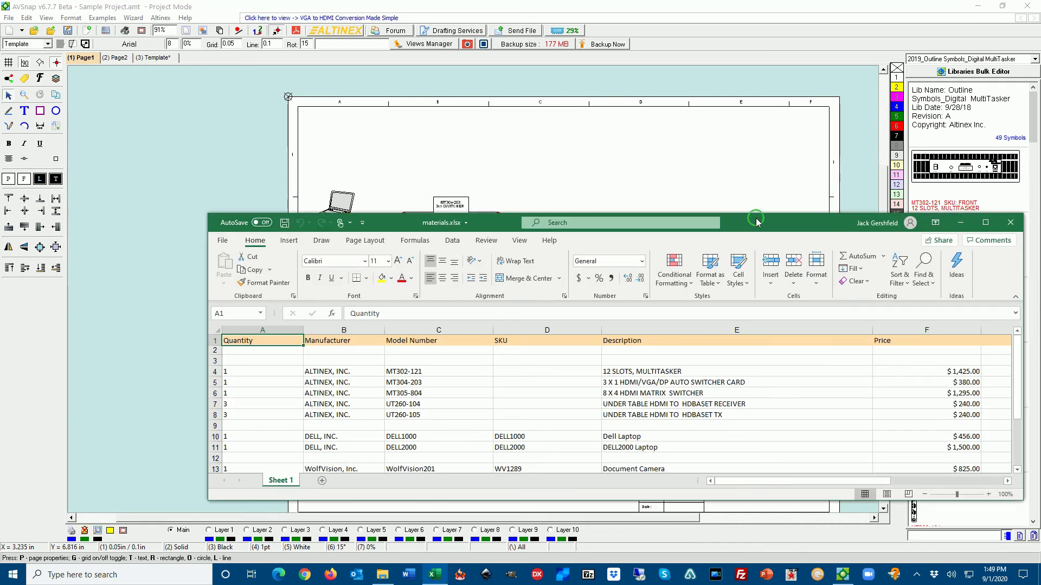
Enlarge the materials.xlsx window, check the quantity and Price column totals, then close Excel.
drag(757, 222, 651, 30)
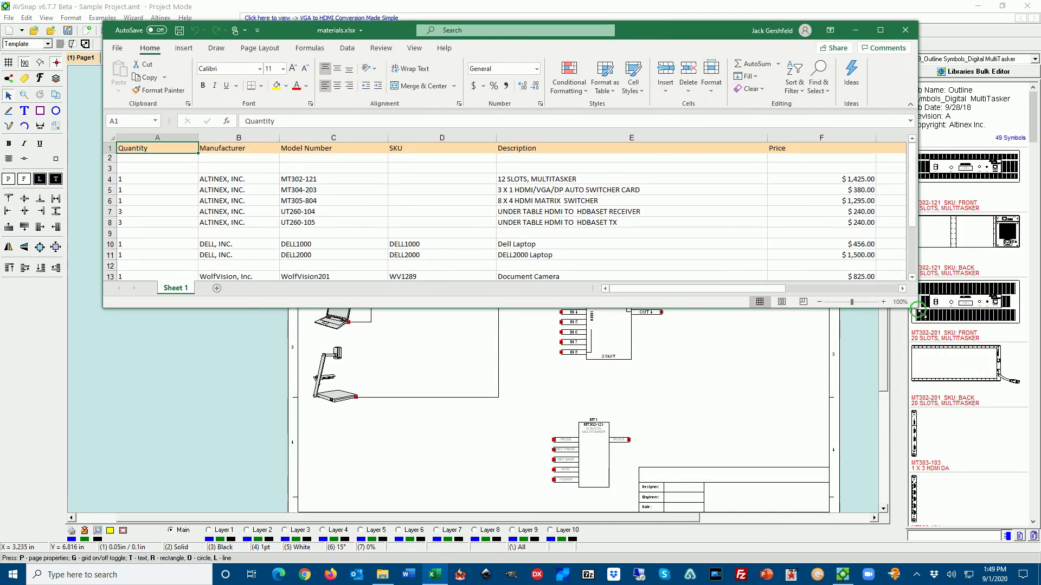
drag(918, 310, 995, 505)
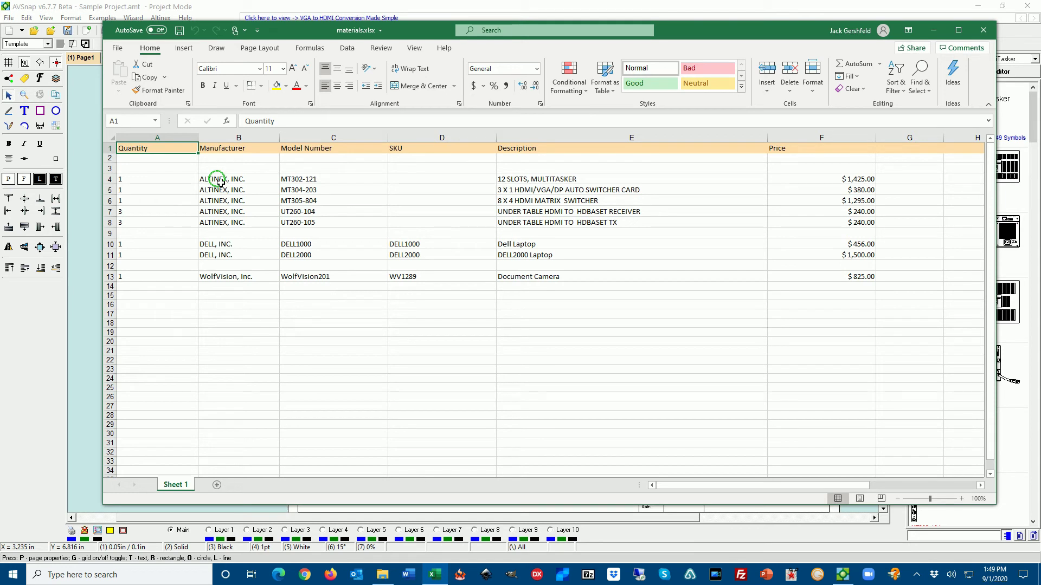
drag(220, 179, 225, 253)
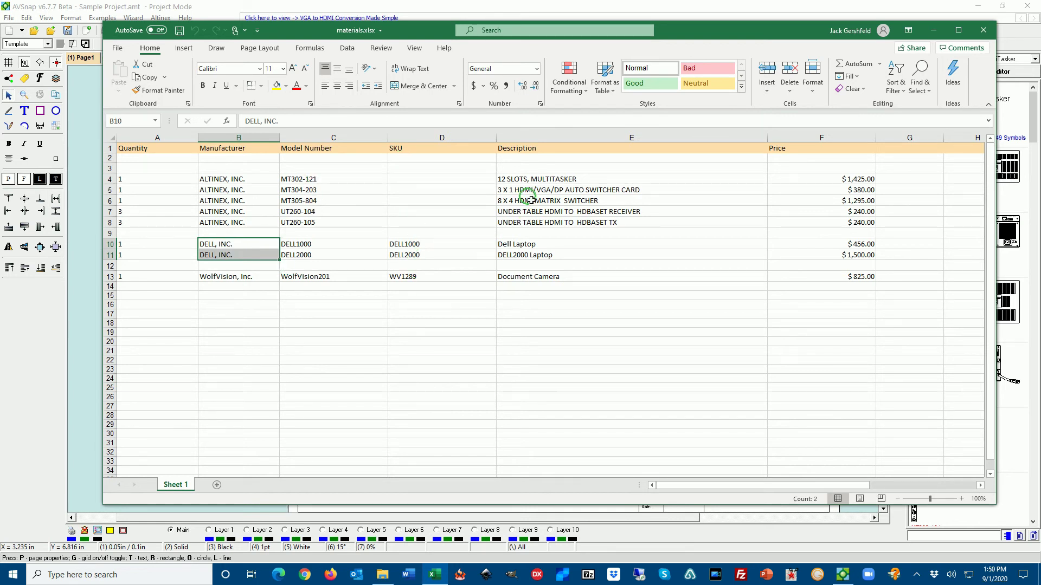
drag(148, 179, 150, 281)
drag(802, 489, 862, 486)
drag(853, 178, 860, 274)
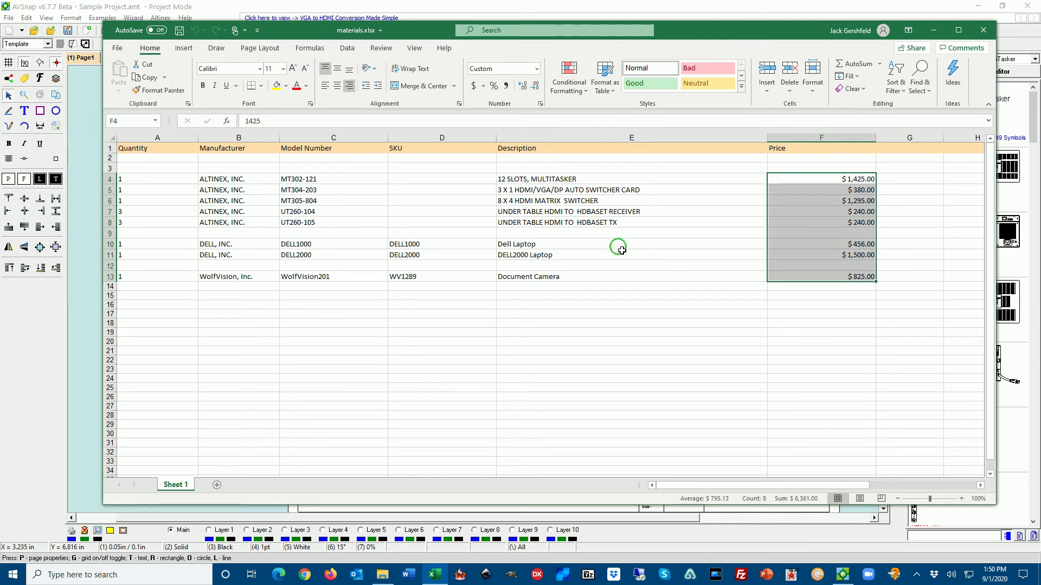
click(654, 243)
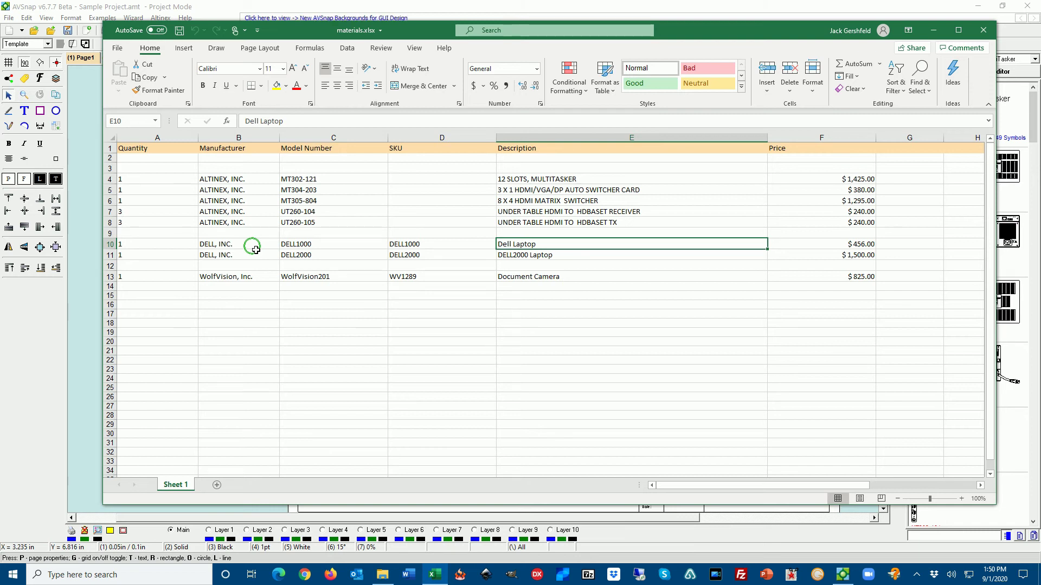
click(988, 33)
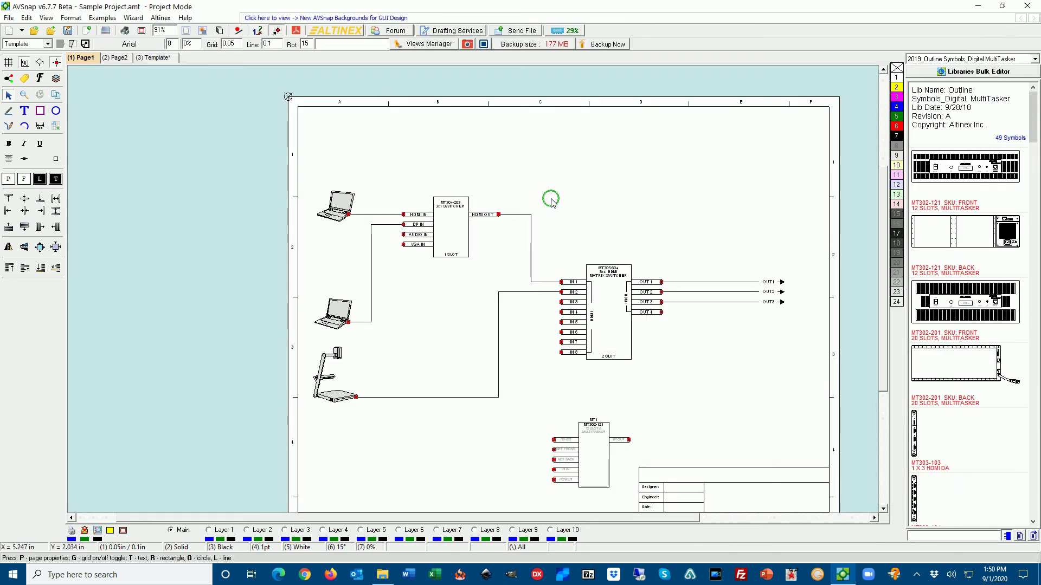
Export the materials list for all pages, one sheet per page, to materials.xlsx on the Desktop.
key(m)
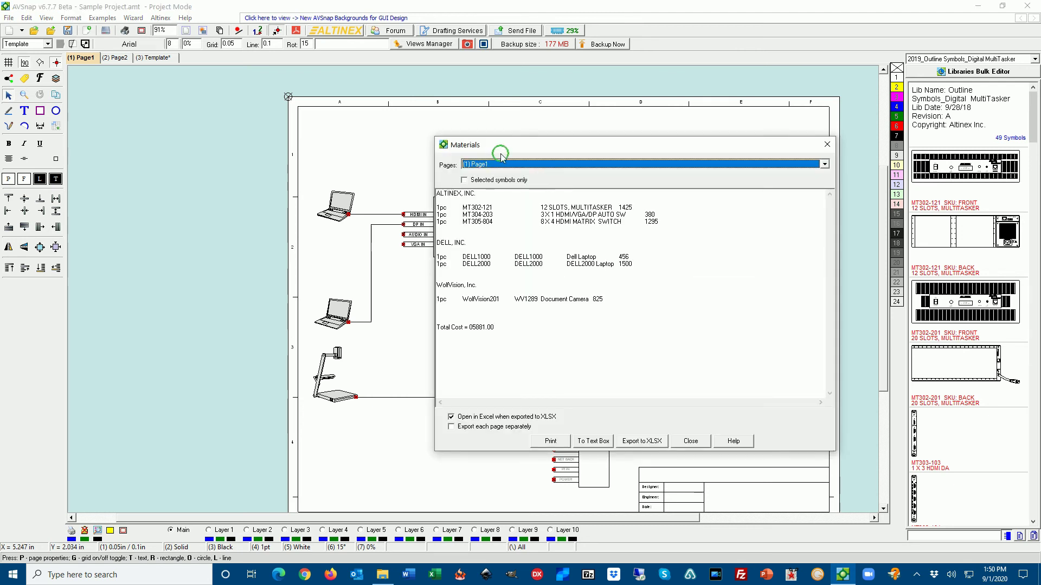
click(493, 164)
click(482, 175)
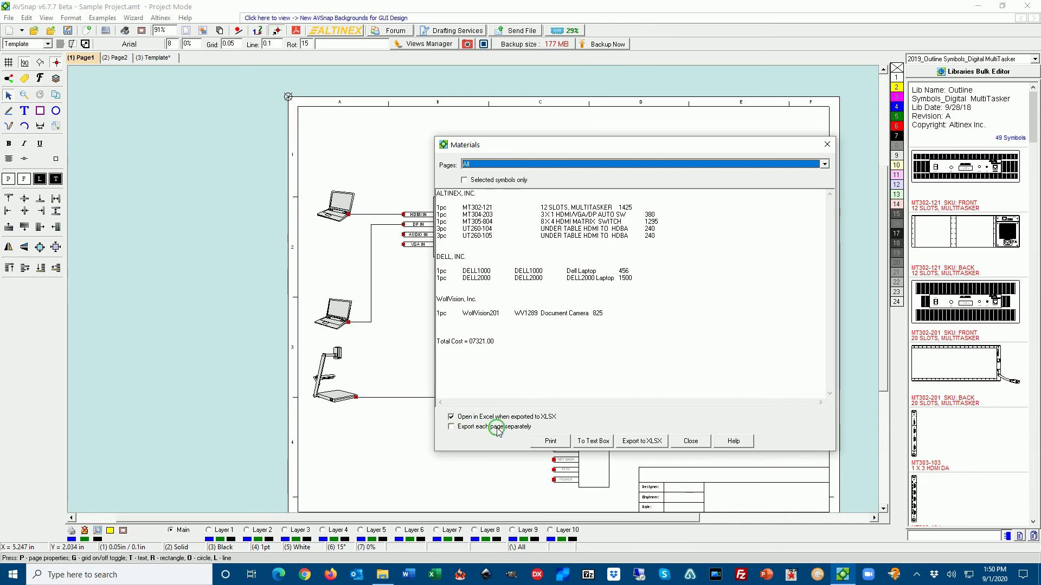
click(461, 429)
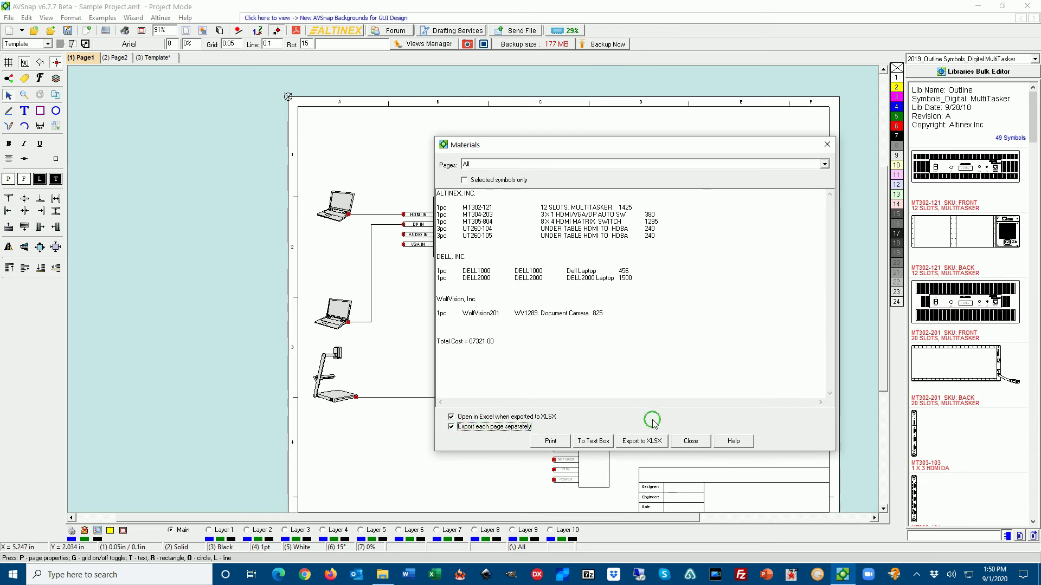
click(641, 442)
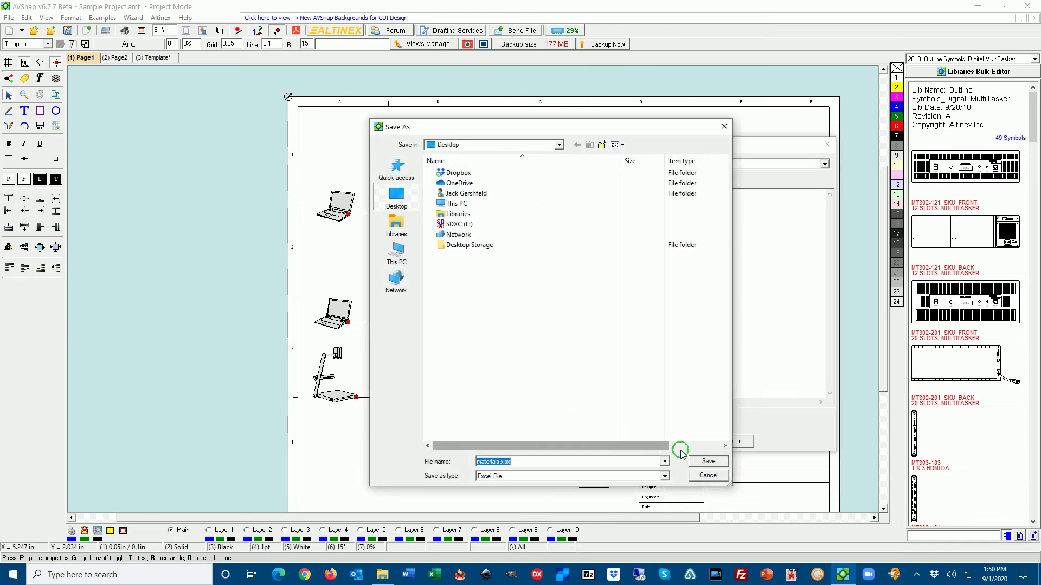
click(706, 462)
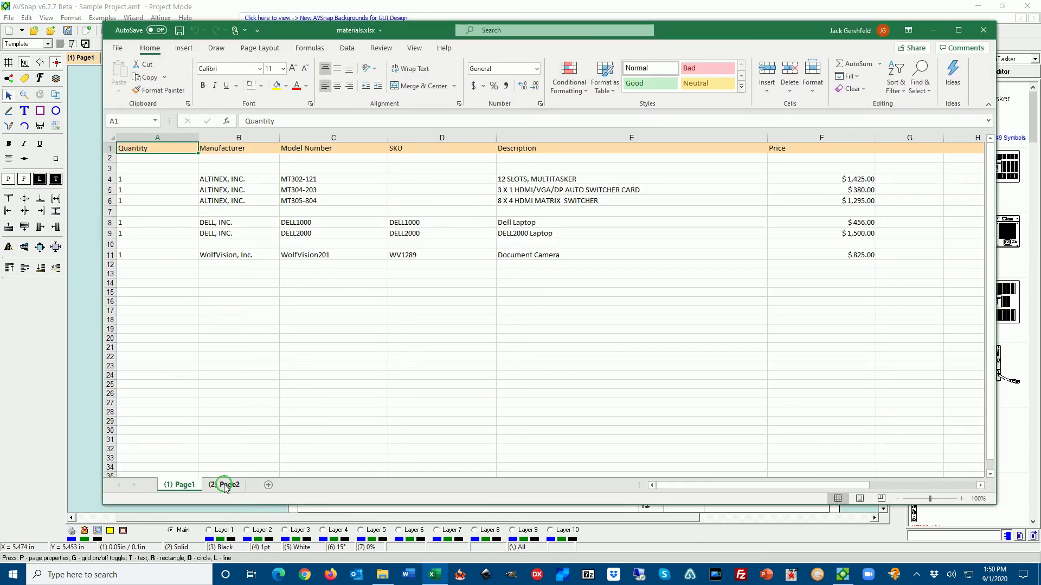
Check the Page2 and Page1 sheets of materials.xlsx, then close the workbook.
click(224, 485)
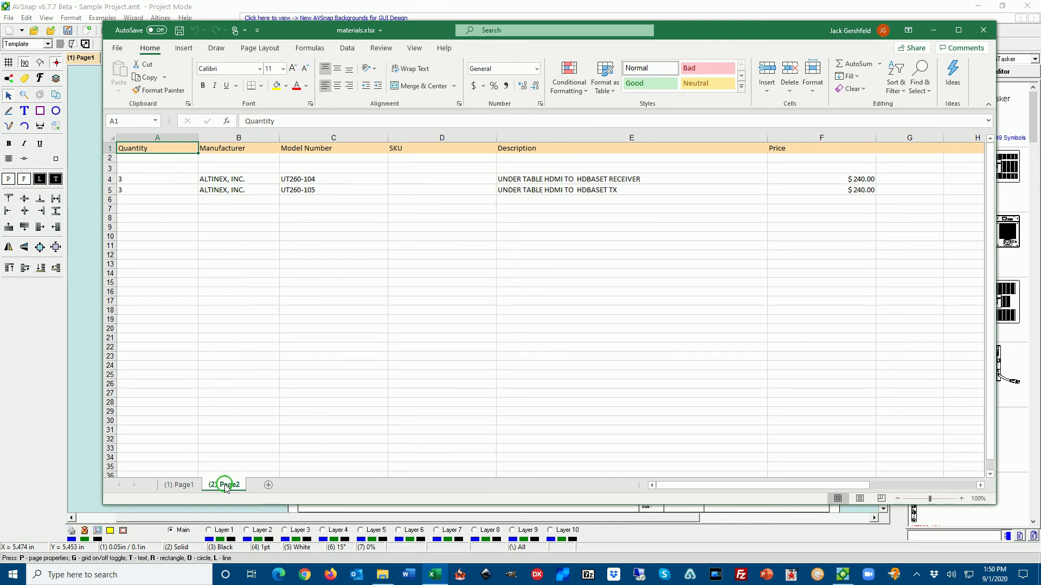
click(180, 484)
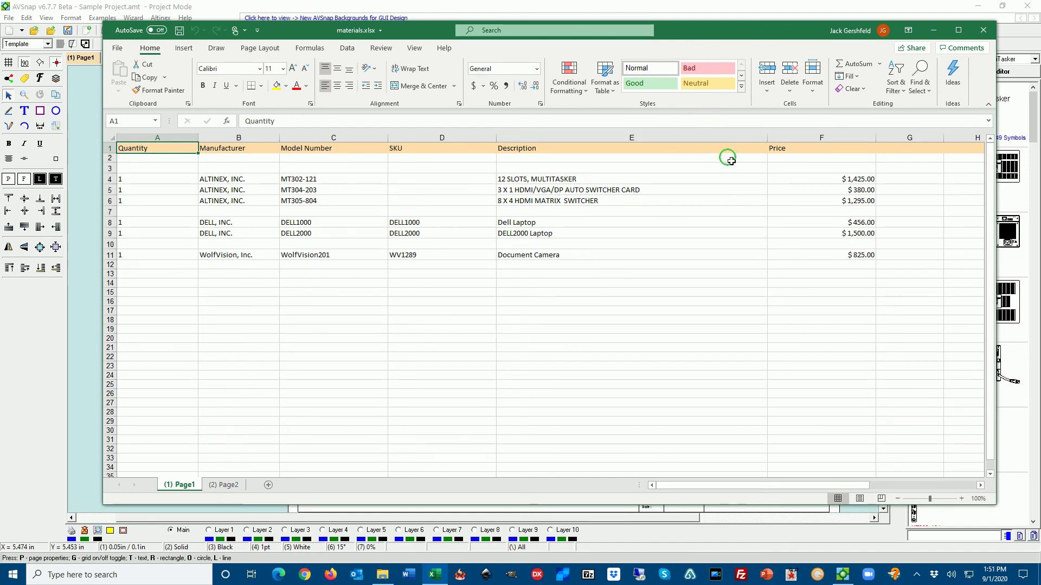
click(983, 29)
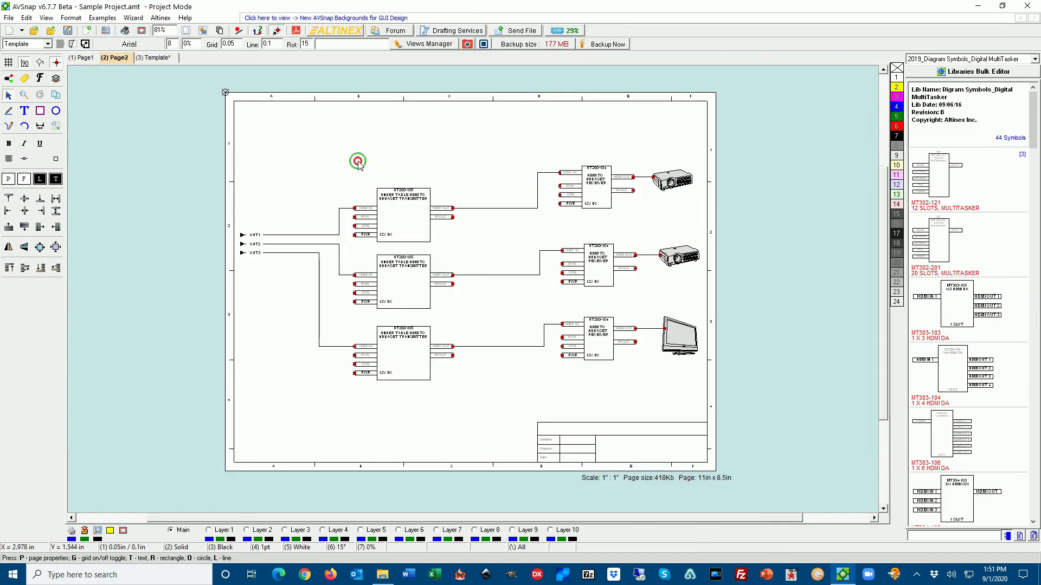
Create a new library file named Proj Lib from the project's symbols.
scroll(358, 163, up, 1)
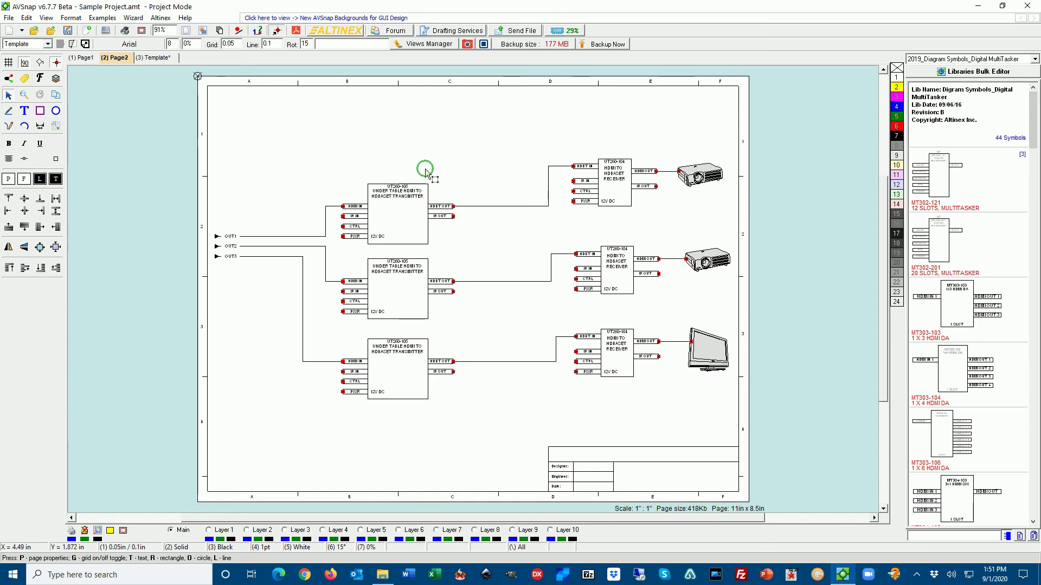
click(440, 165)
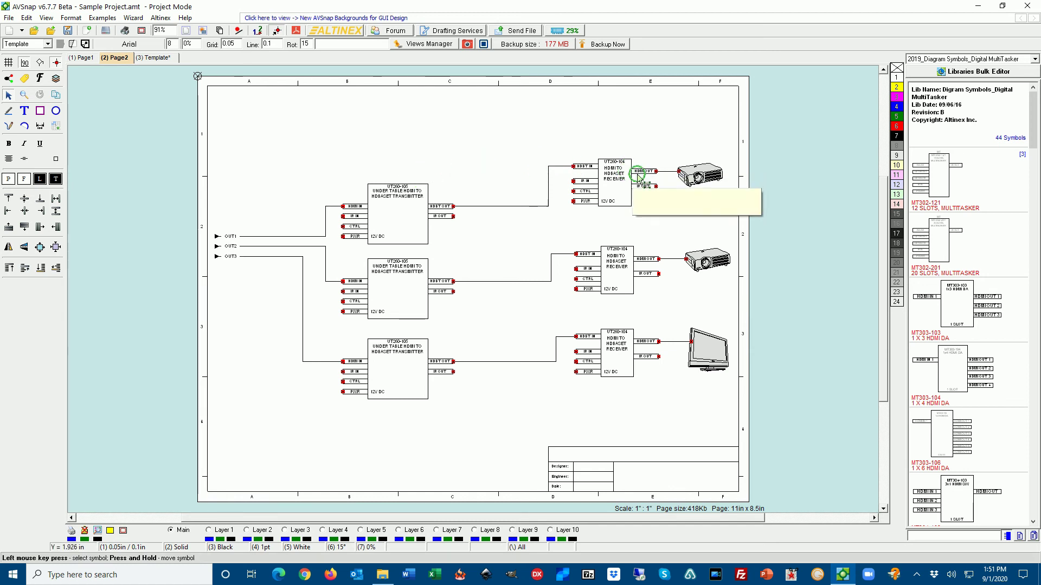
right_click(939, 227)
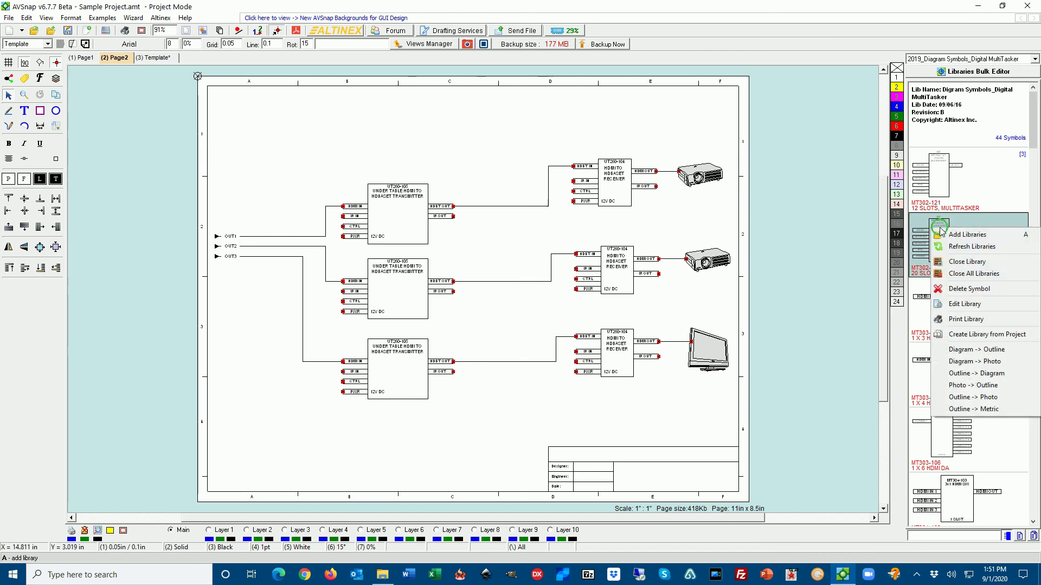
click(954, 332)
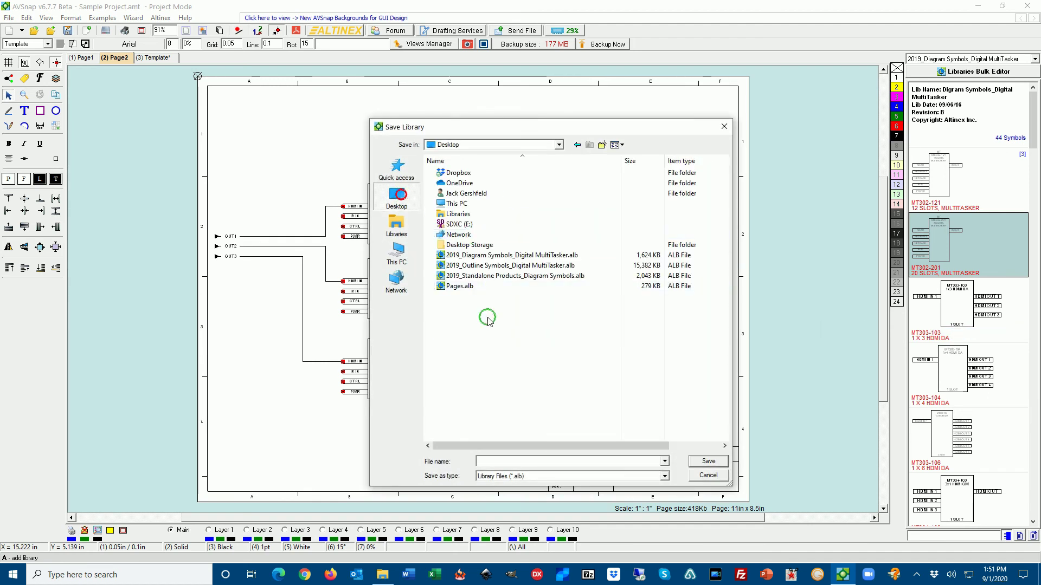
click(494, 461)
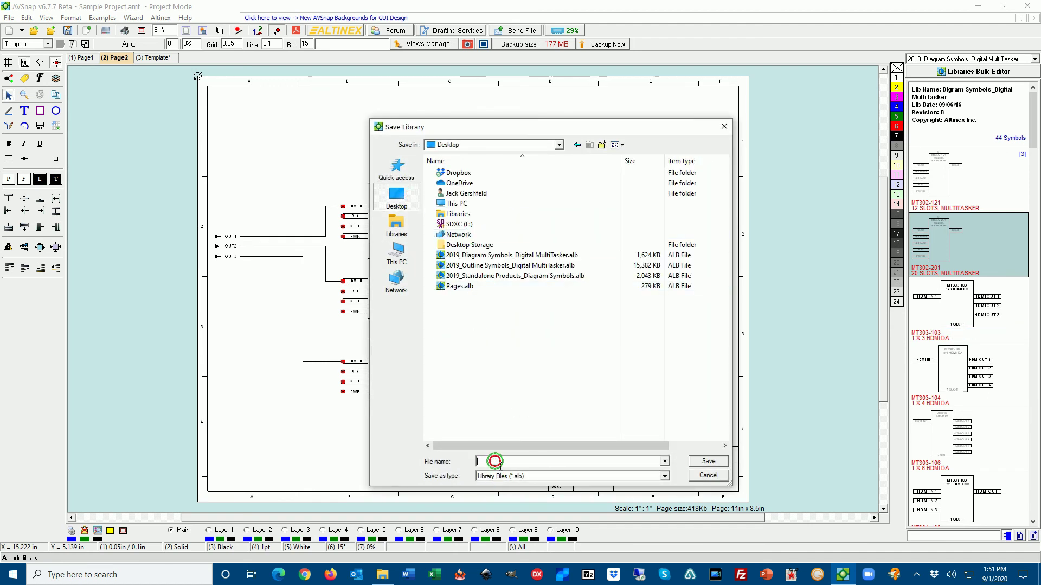
text(Proj Lib)
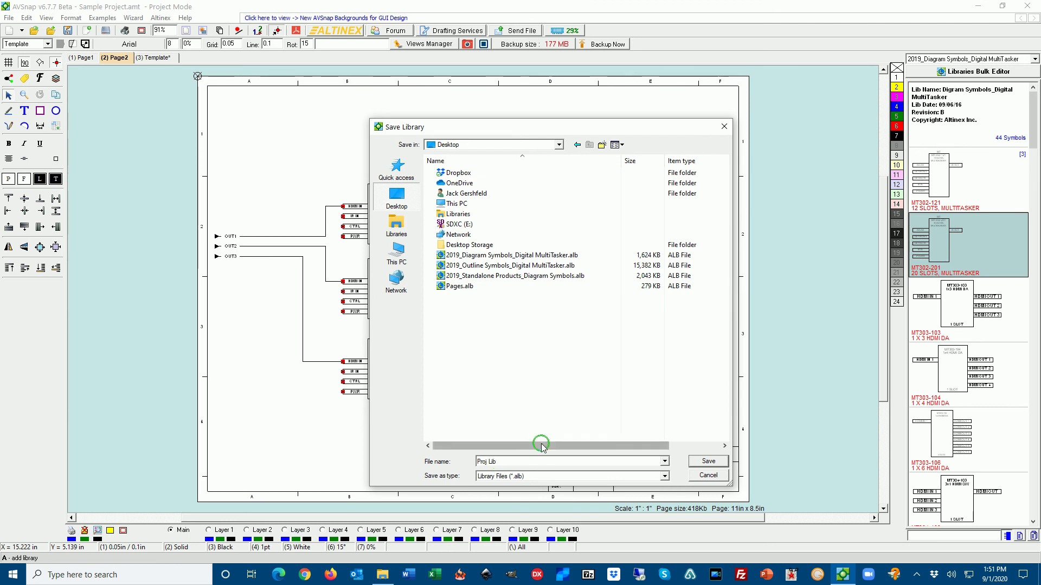
click(704, 460)
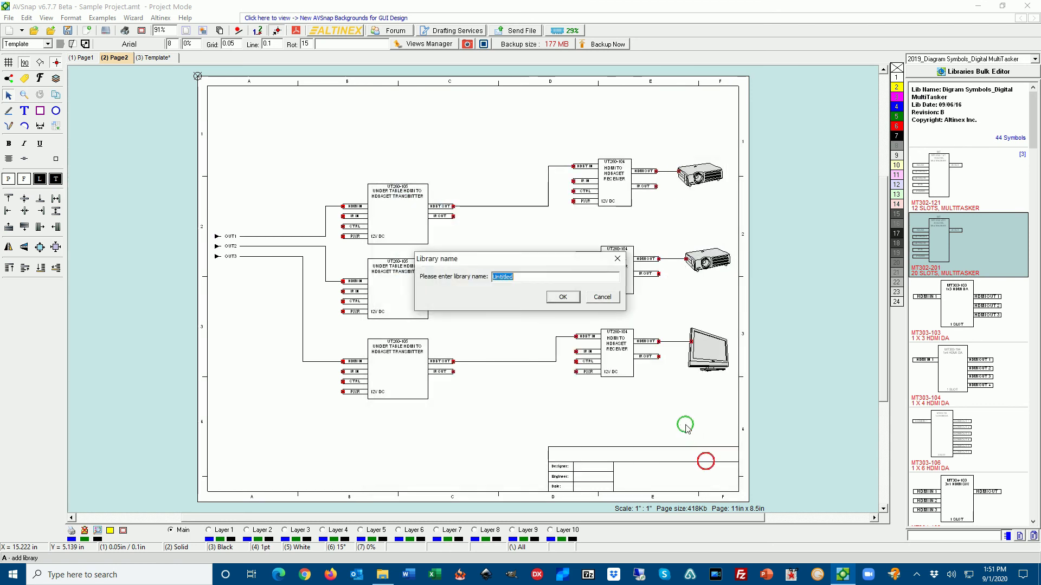
text(Proj Lib)
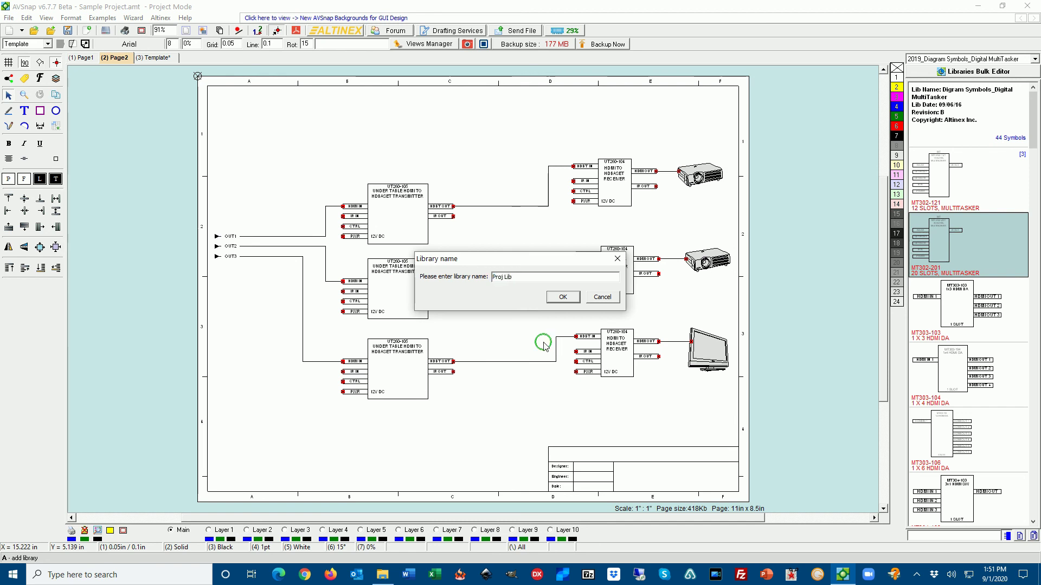
click(562, 297)
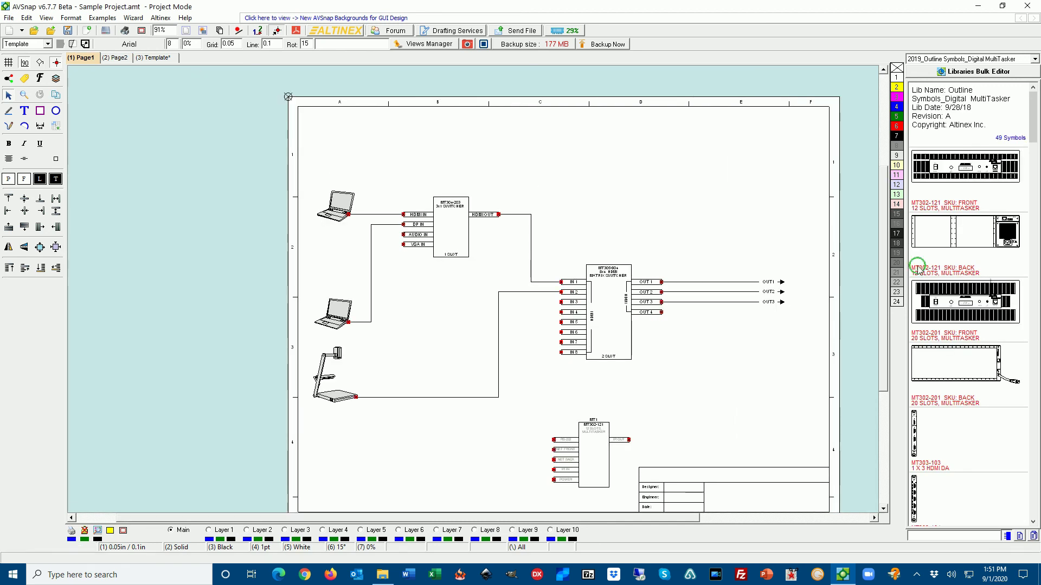
Pick Proj Lib in the library drop-down to display its symbols in the panel.
click(955, 59)
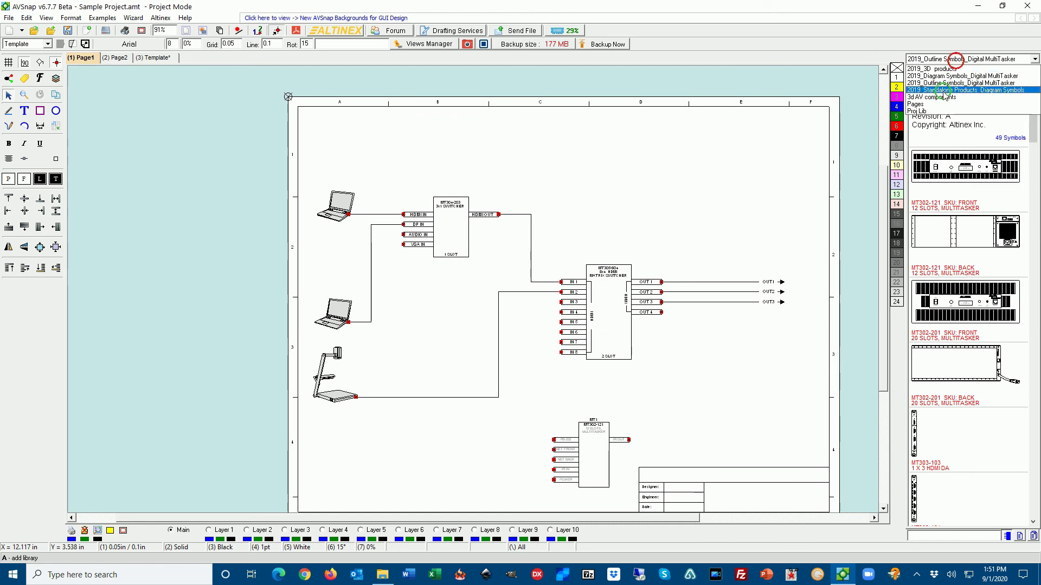
click(916, 111)
mouse_move(1032, 137)
mouse_down()
mouse_move(1024, 360)
mouse_move(1017, 125)
mouse_up()
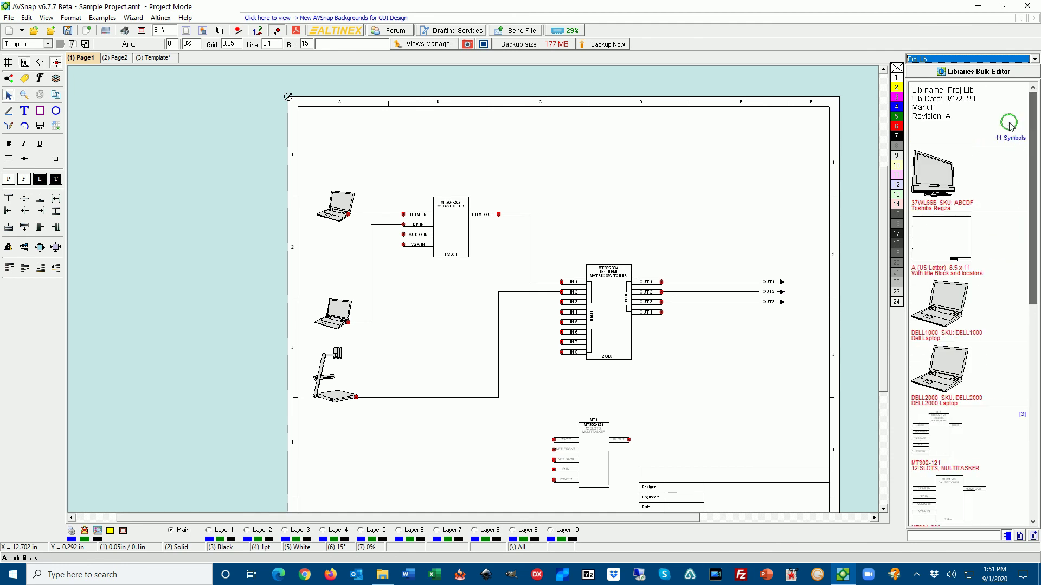
click(558, 158)
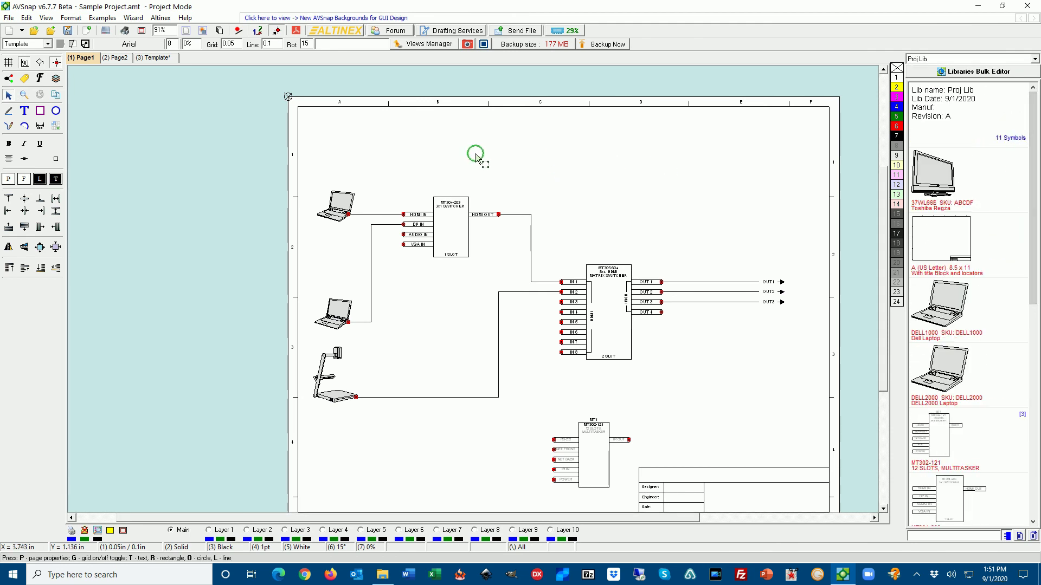
click(7, 18)
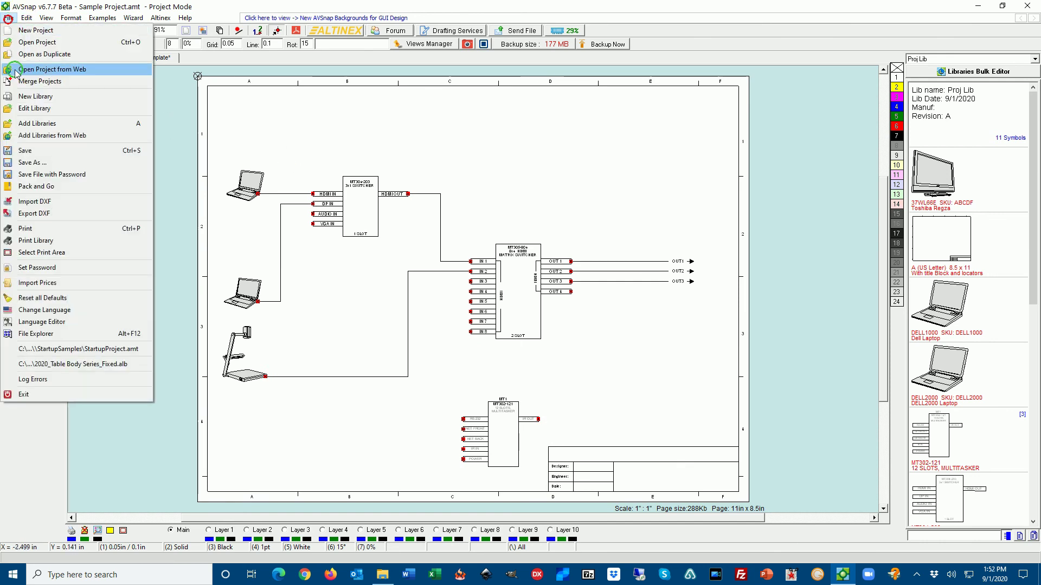
Use Pack and Go to save the project as Sample Project.zip on the Desktop.
click(45, 190)
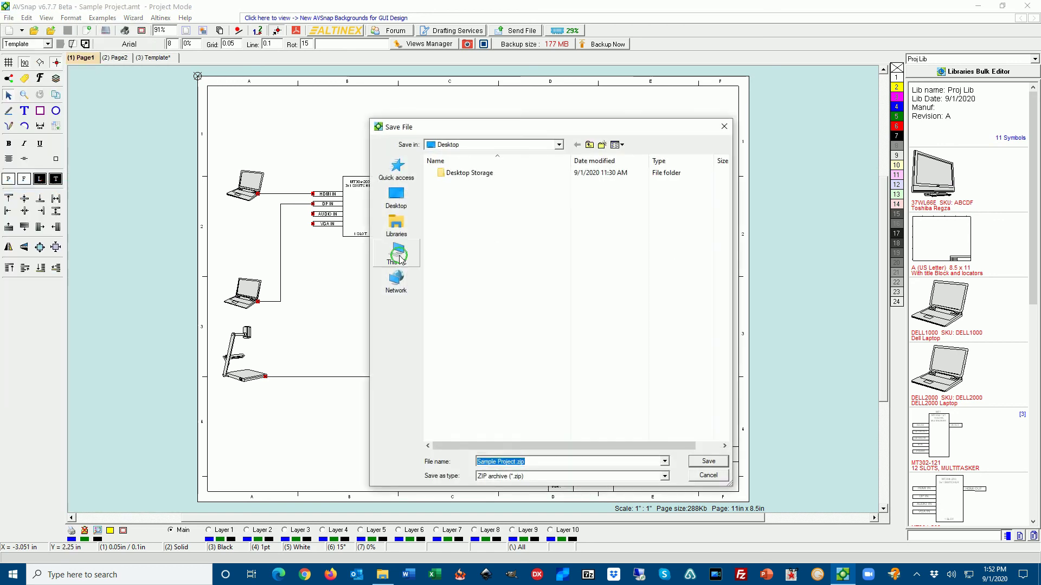
click(415, 212)
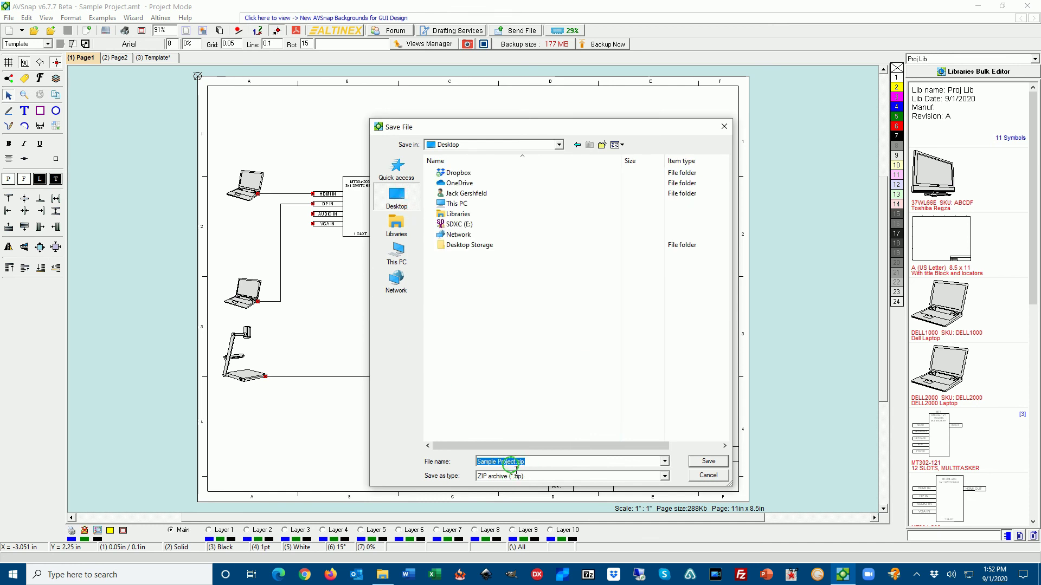
click(696, 461)
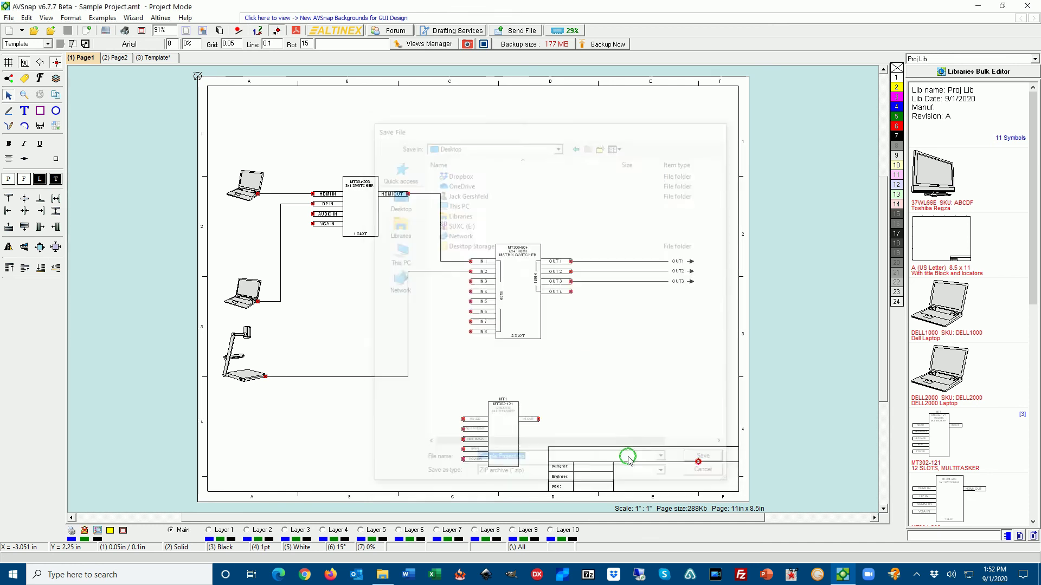
click(1001, 5)
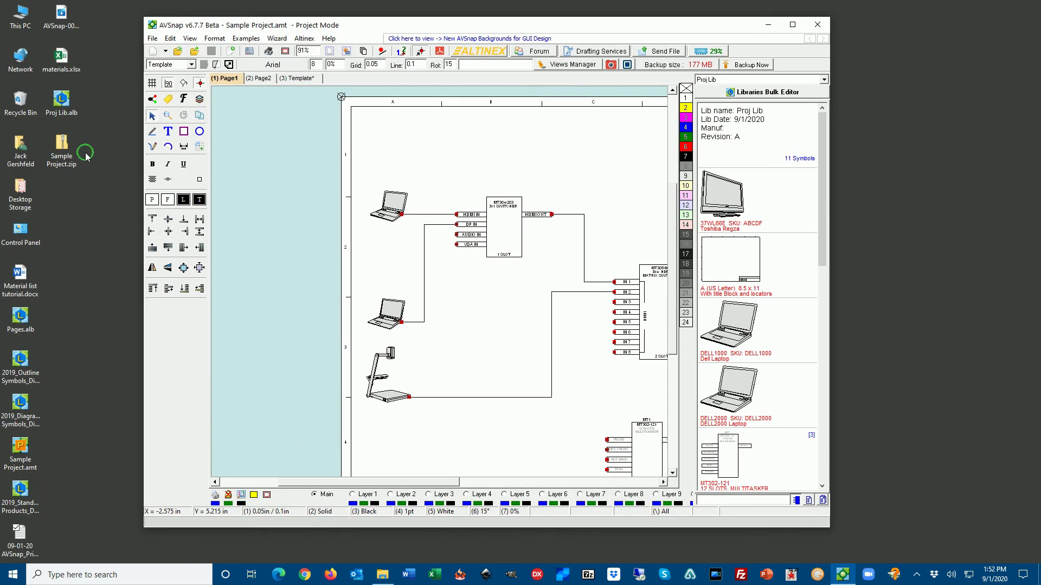
Verify Sample Project.zip holds arial.ttf and Sample Project.amt, then maximize AVSnap again.
double_click(86, 156)
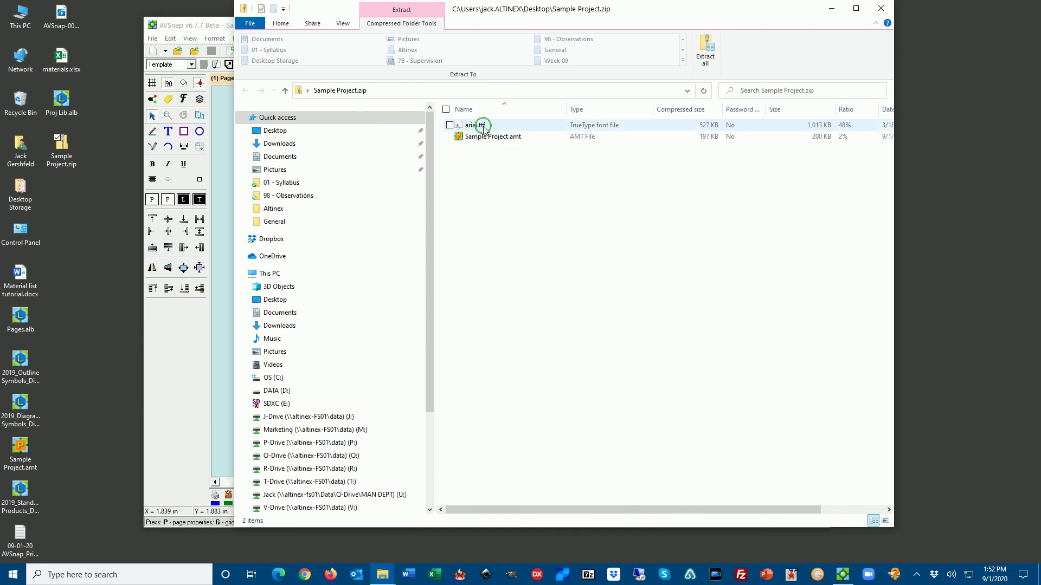
click(539, 181)
click(873, 9)
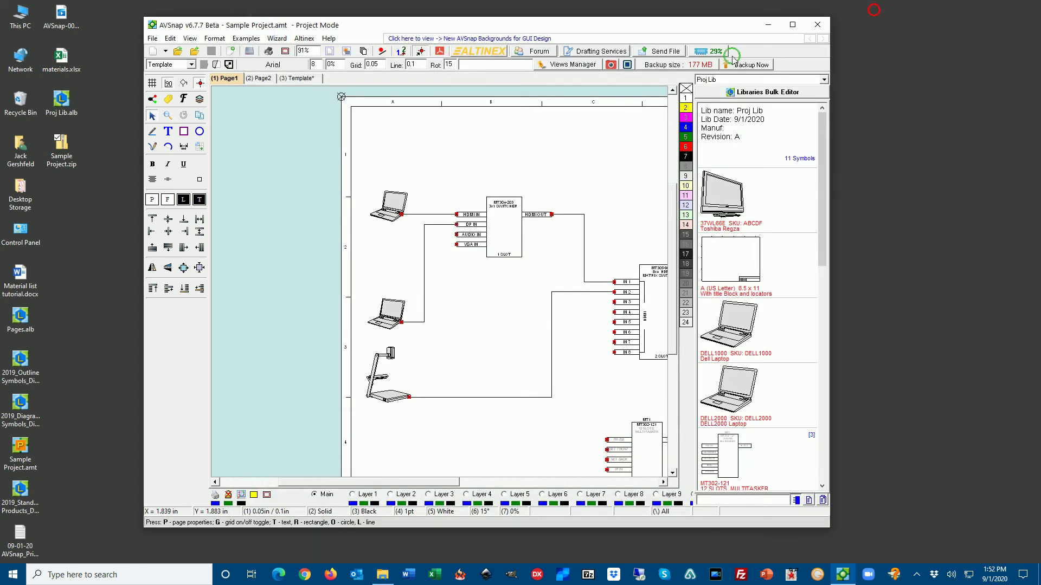
click(542, 134)
click(791, 25)
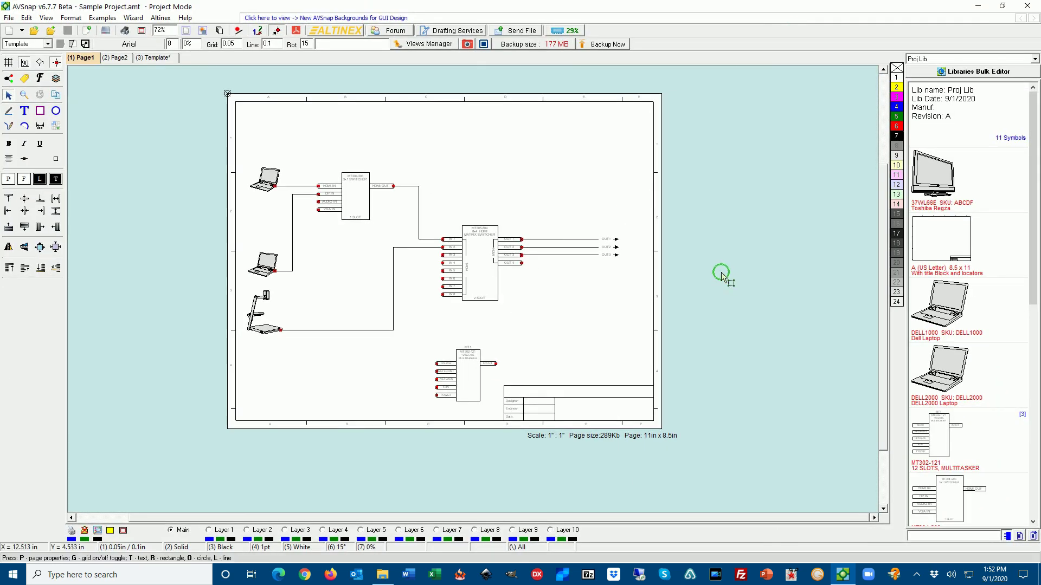